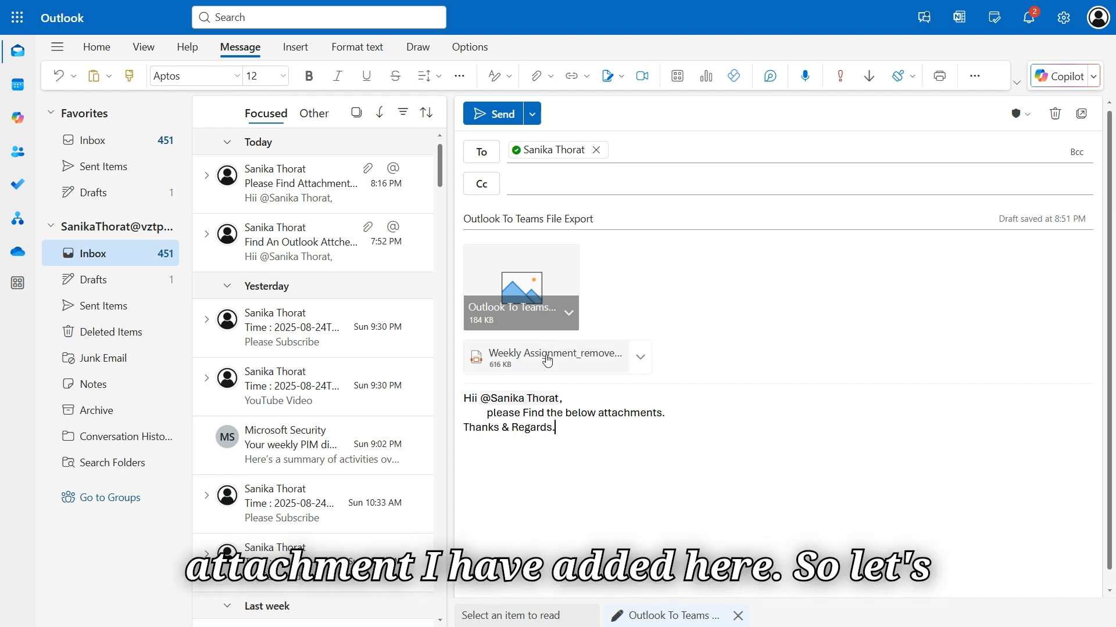
# Send the "Outlook To Teams File Export" email with its two attachments and open the Workflows chat in Teams
pyautogui.click(495, 114)
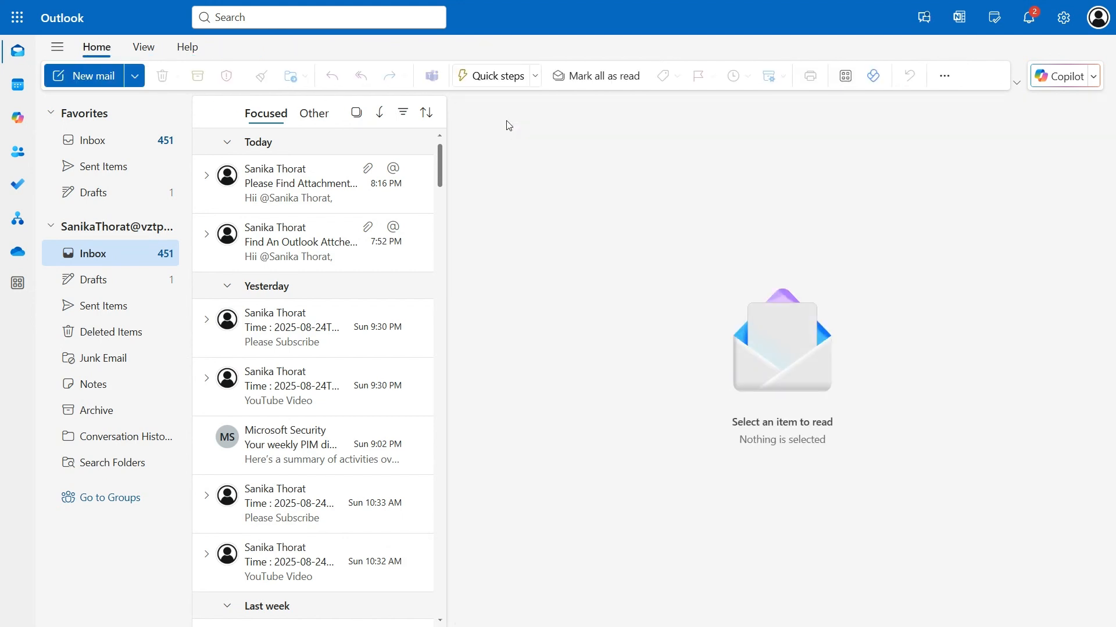
pyautogui.click(442, 7)
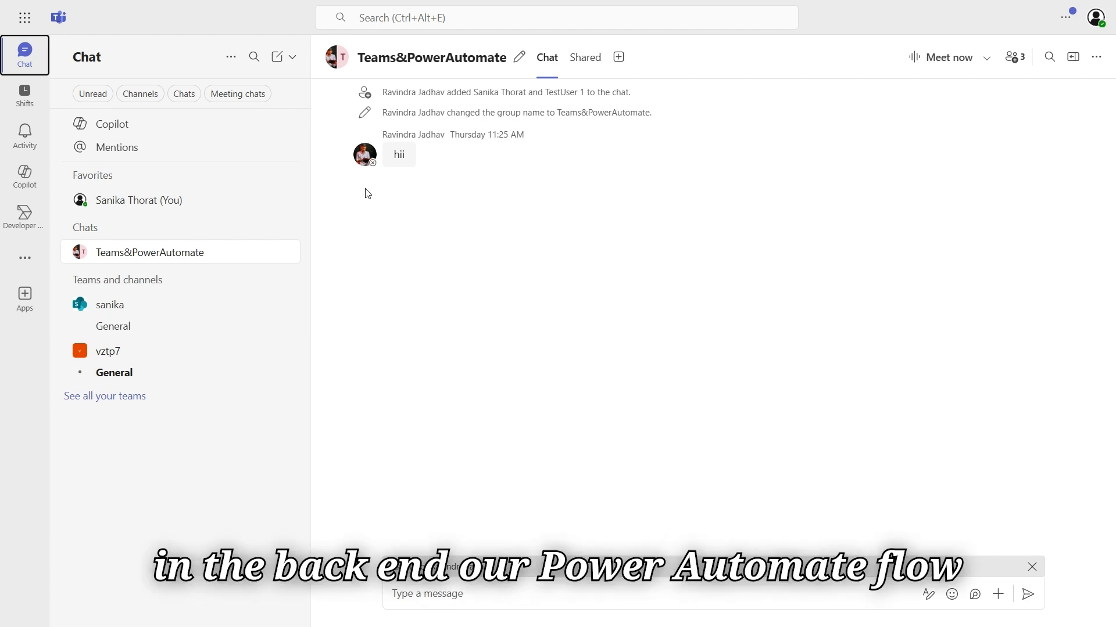
pyautogui.moveTo(343, 5)
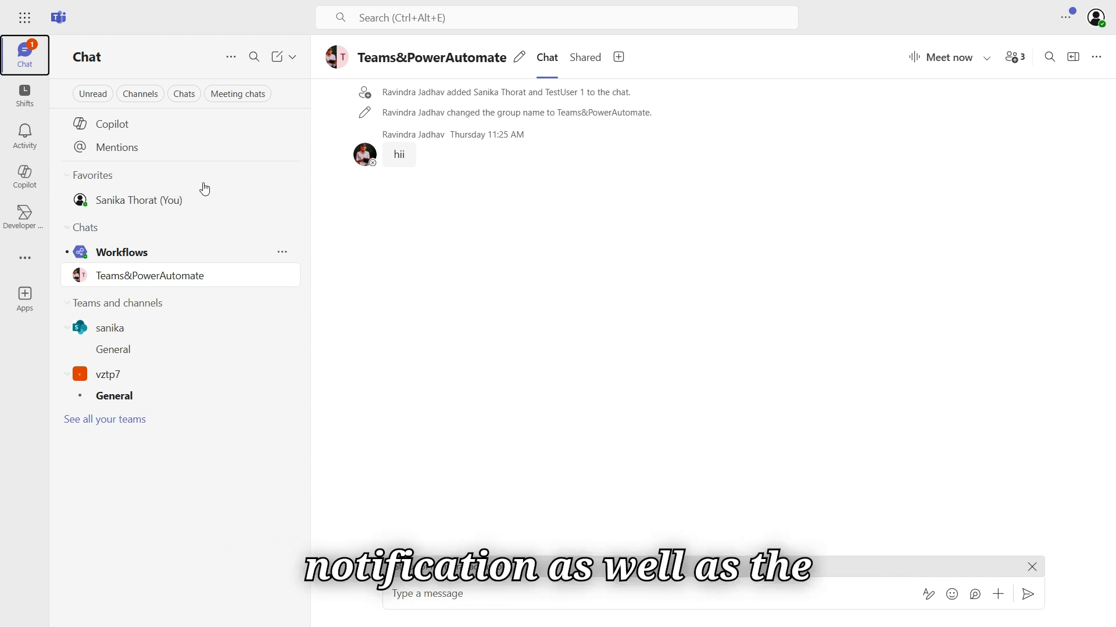
pyautogui.click(164, 256)
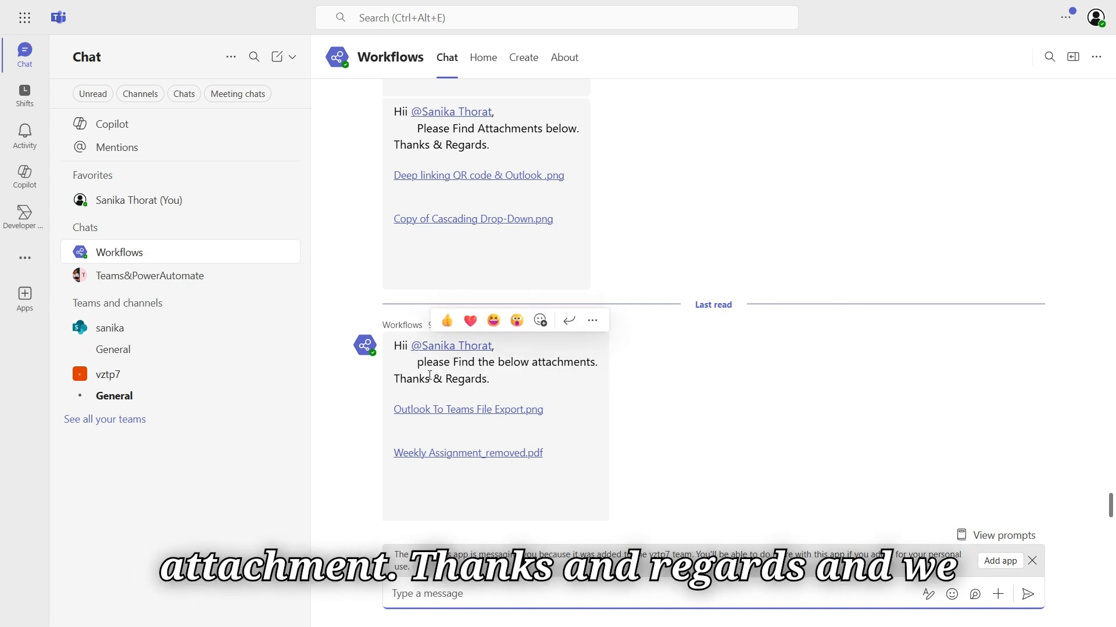
# Open Weekly Assignment_removed.pdf from the newest Workflows message and review its sharing options and pages
pyautogui.click(495, 456)
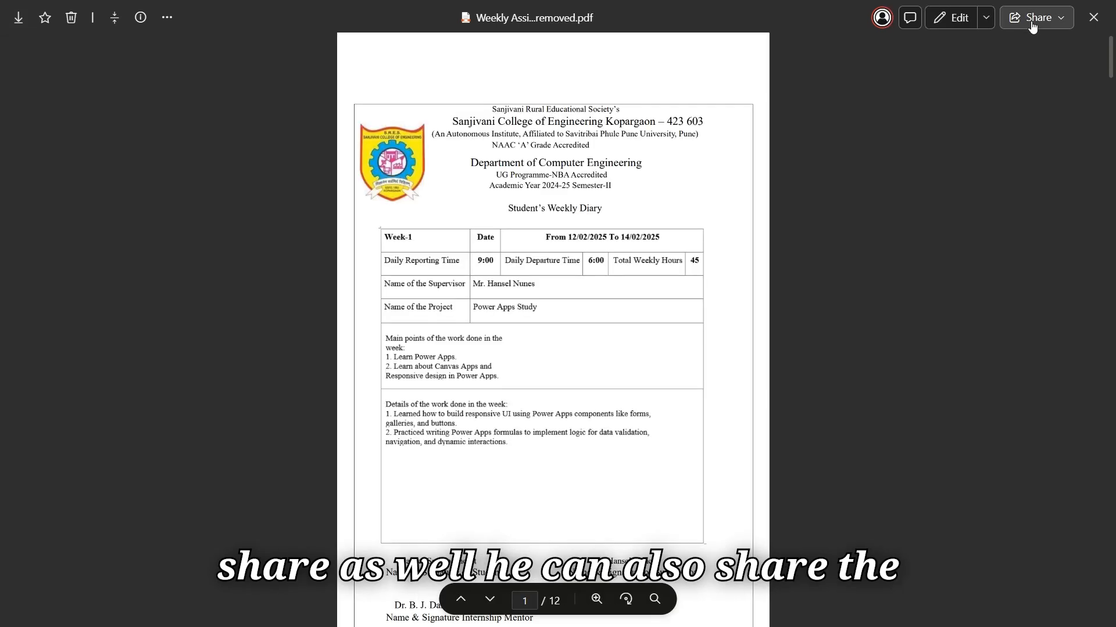
pyautogui.click(1031, 23)
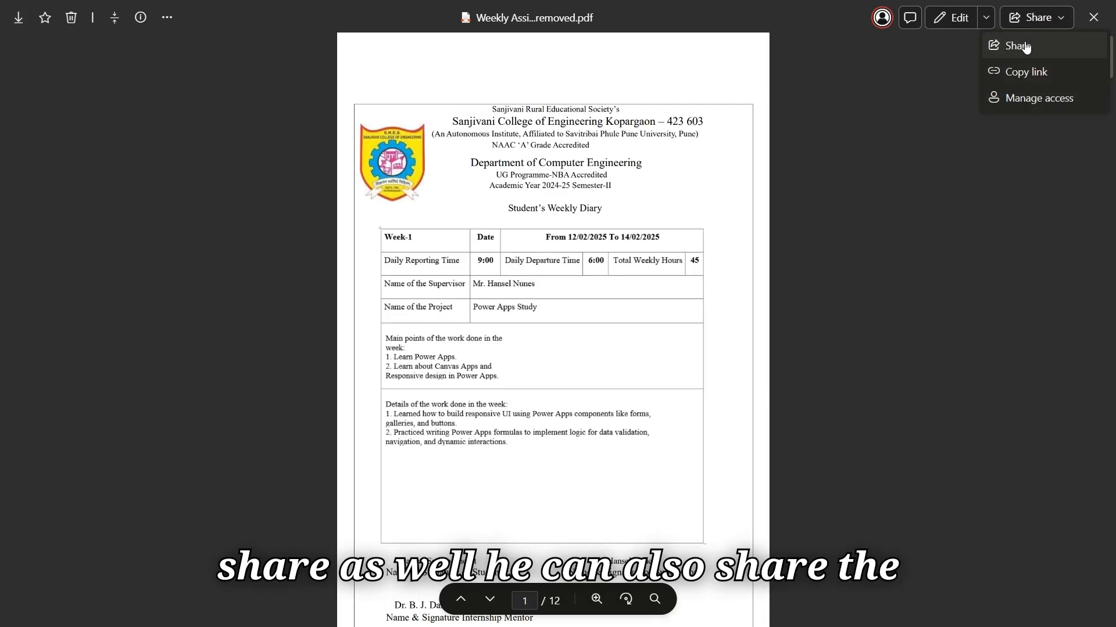
pyautogui.click(863, 169)
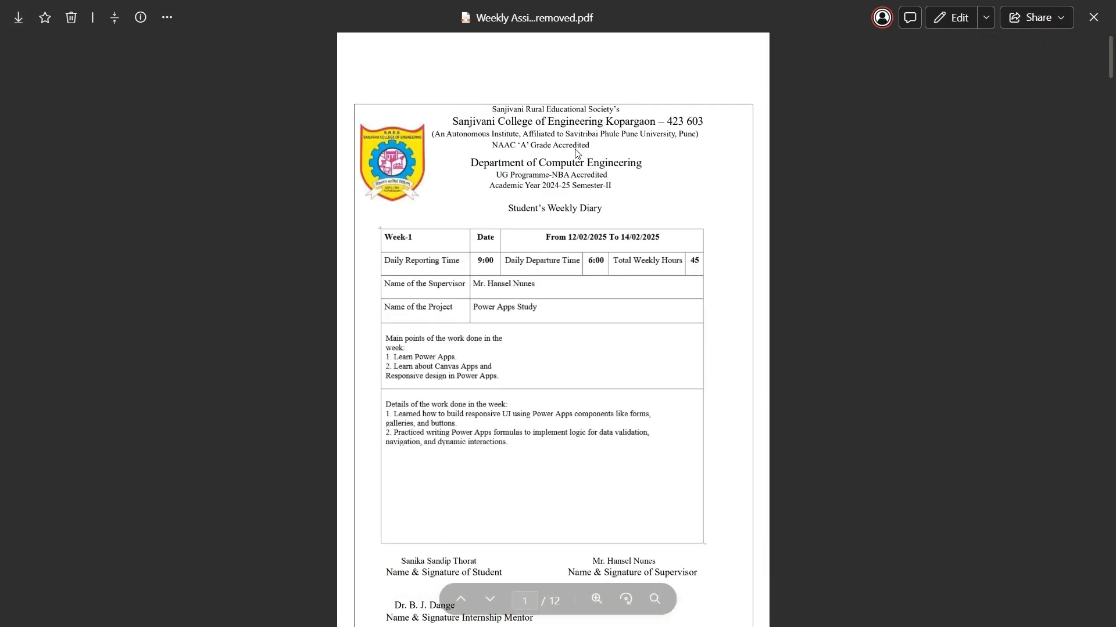
pyautogui.scroll(-20, 658, 290)
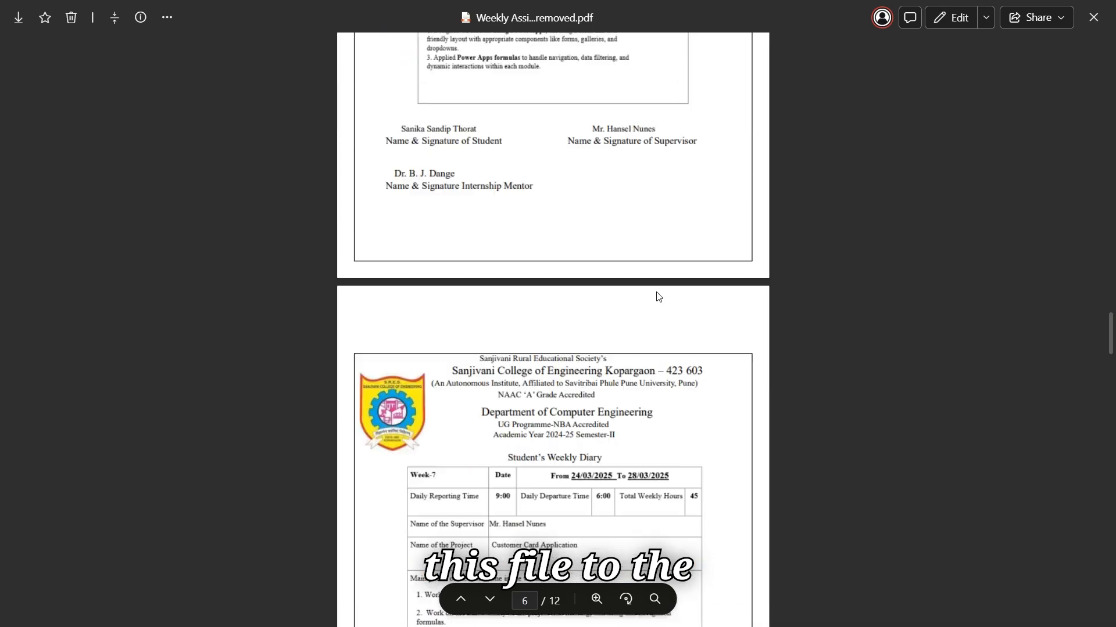
pyautogui.scroll(-4, 659, 297)
# Switch to Power Automate and create the automated cloud flow OutlookToTeamsFileExport-1 with the Office 365 Outlook trigger "When a new email arrives (V3)"
pyautogui.moveTo(602, 3)
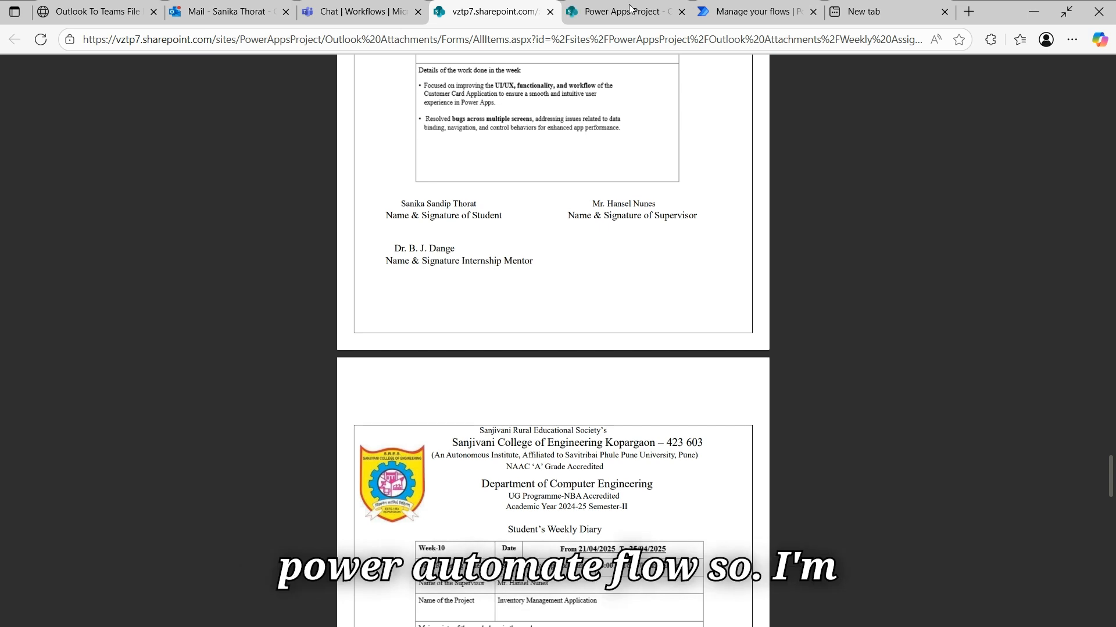
pyautogui.click(722, 9)
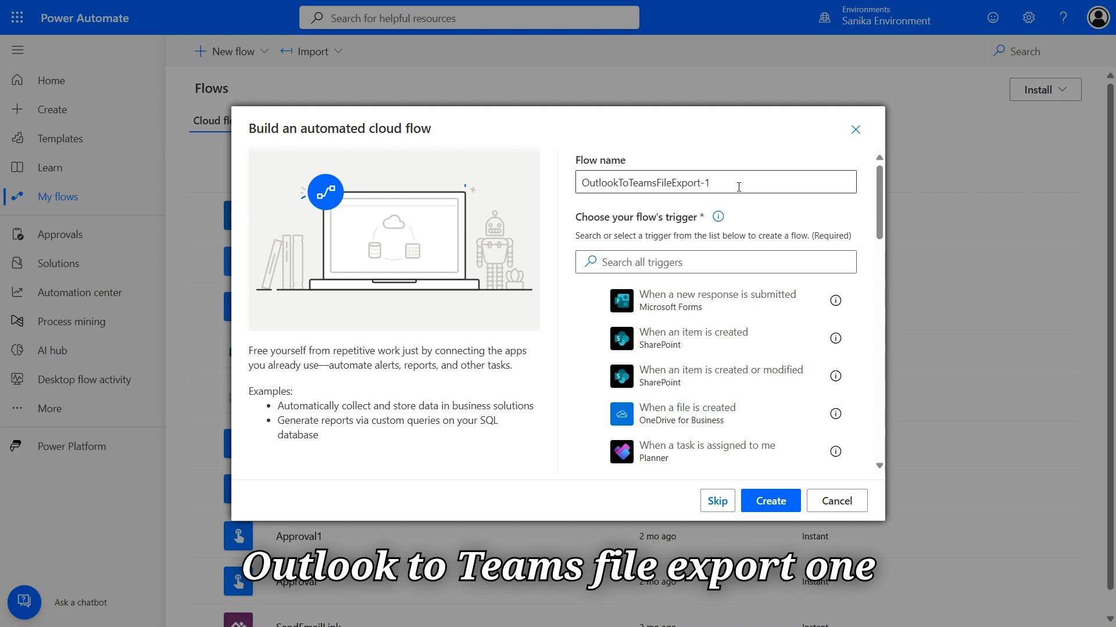
pyautogui.scroll(-7, 706, 387)
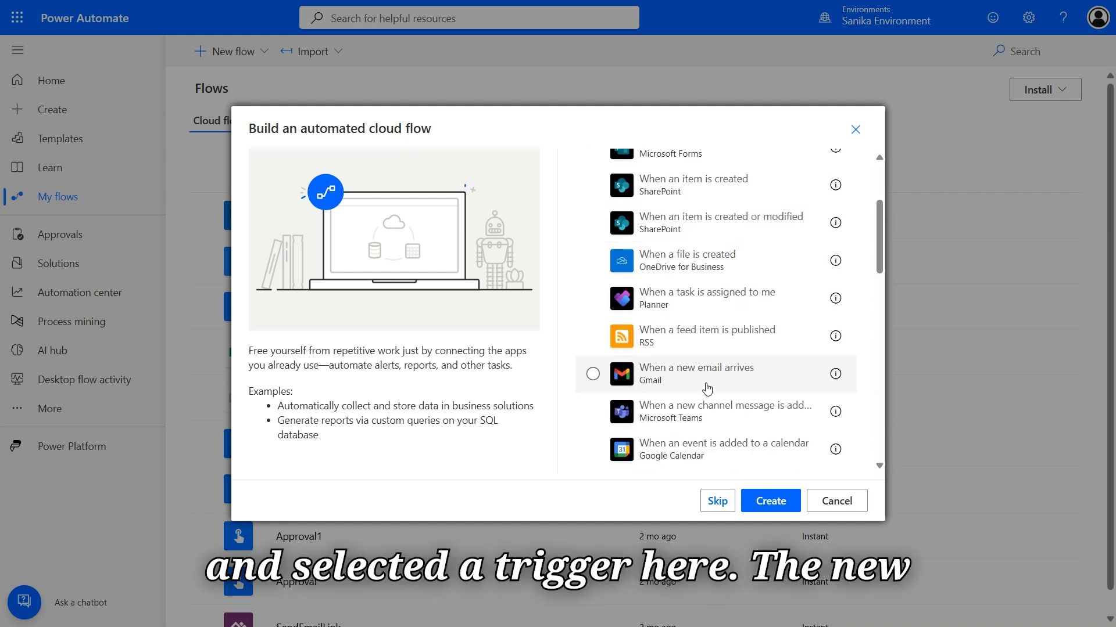
pyautogui.scroll(-8, 706, 389)
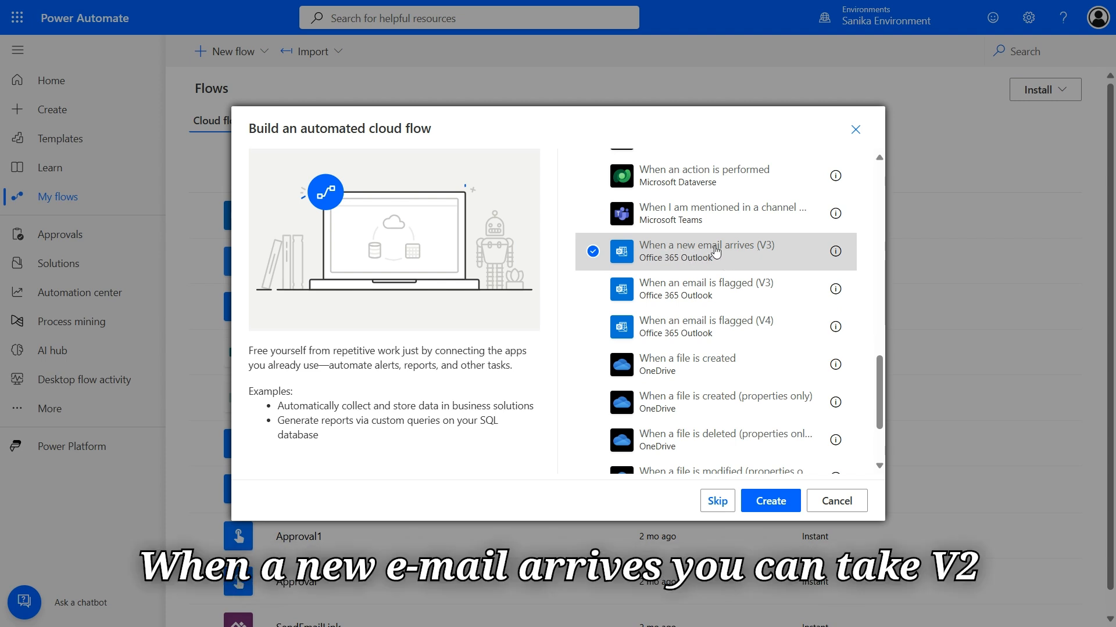
pyautogui.scroll(-2, 755, 314)
pyautogui.scroll(3, 753, 341)
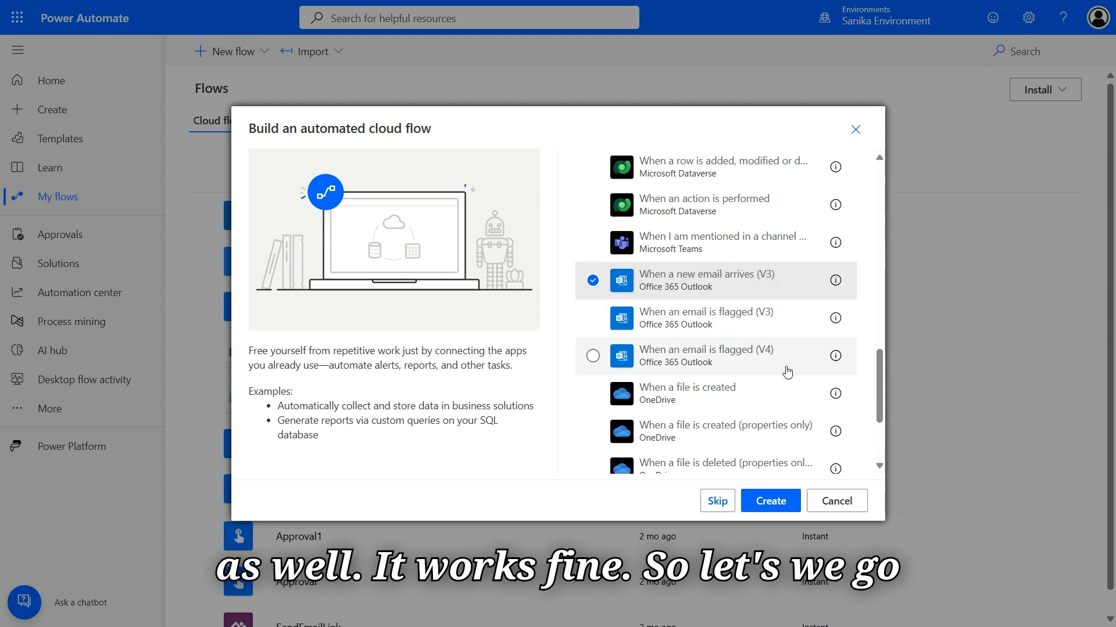
pyautogui.click(780, 503)
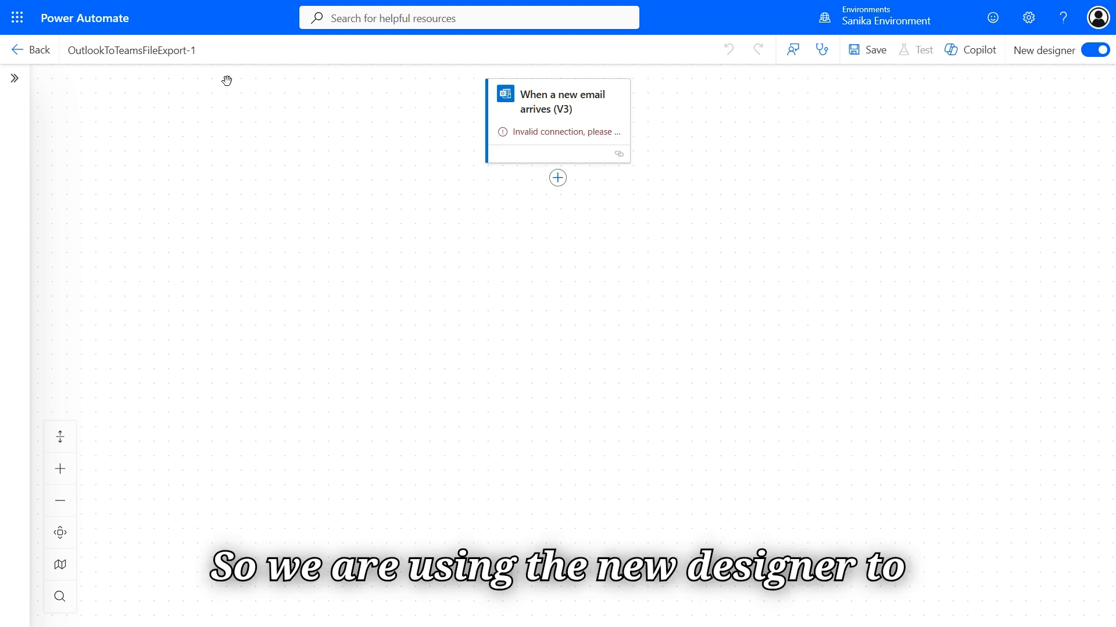
# Connect the "When a new email arrives (V3)" trigger to the first existing Outlook account connection
pyautogui.click(584, 121)
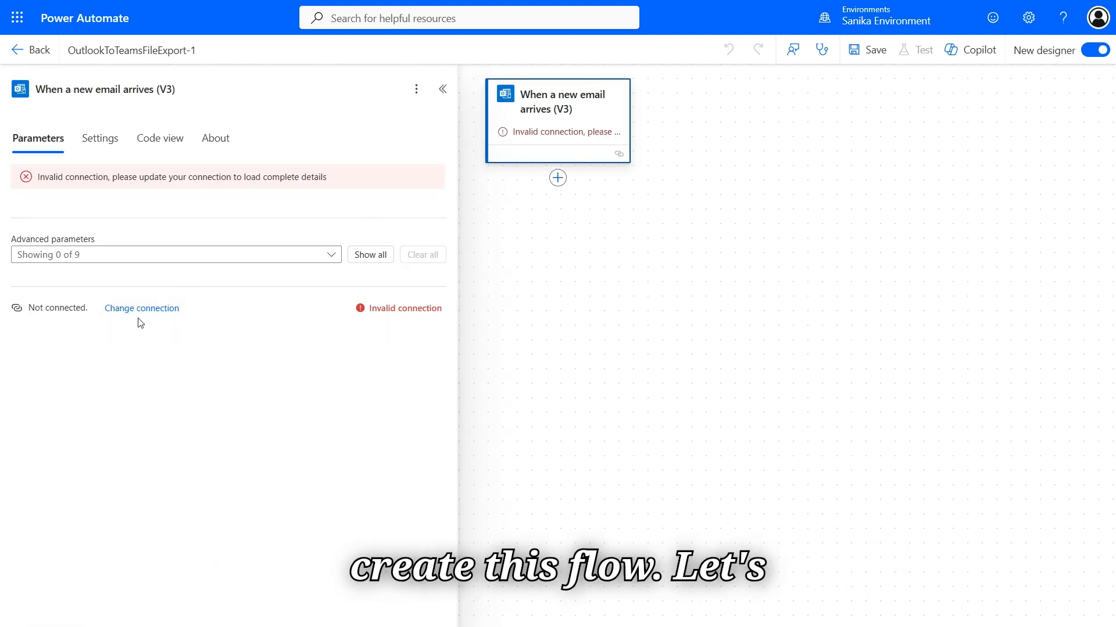
pyautogui.click(158, 314)
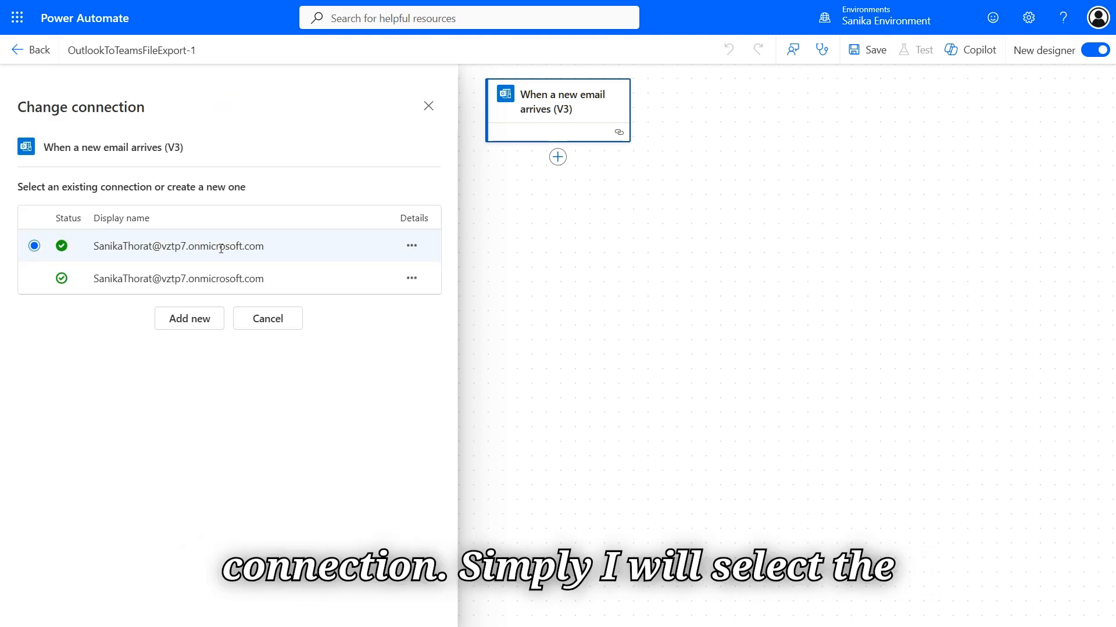
pyautogui.click(221, 248)
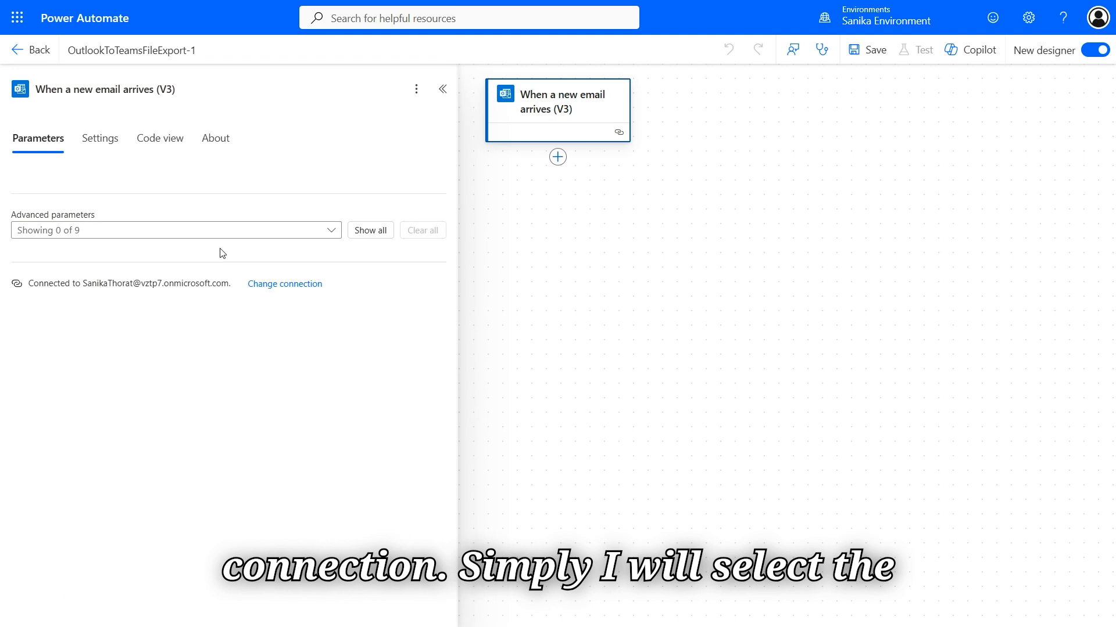
# Show all advanced parameters of the email trigger and set Include Attachments to Yes
pyautogui.click(381, 235)
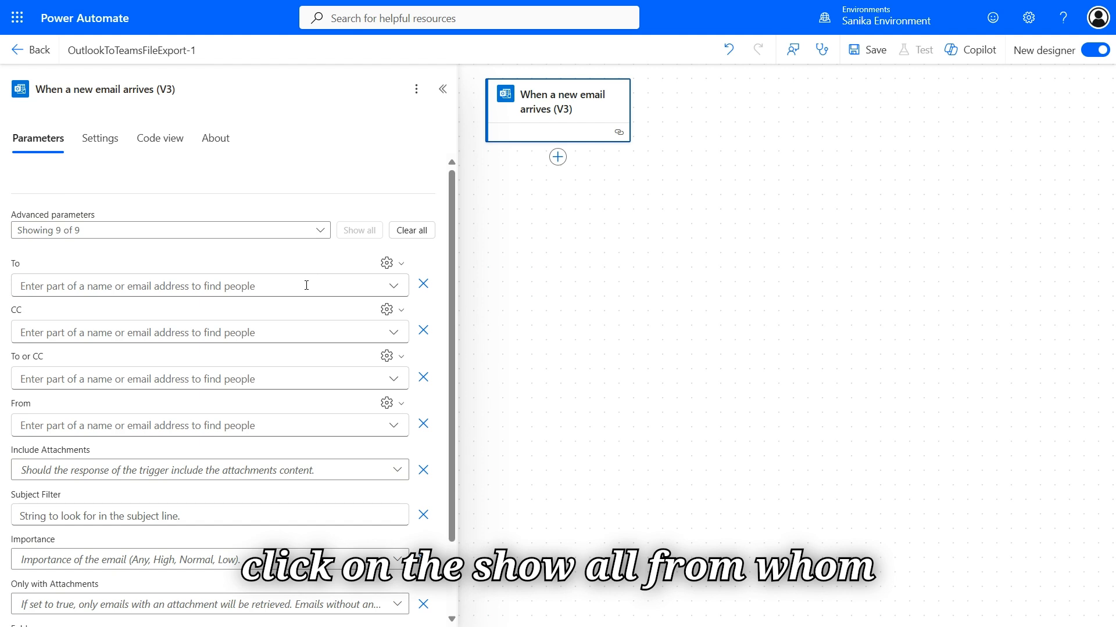
pyautogui.scroll(-1, 308, 289)
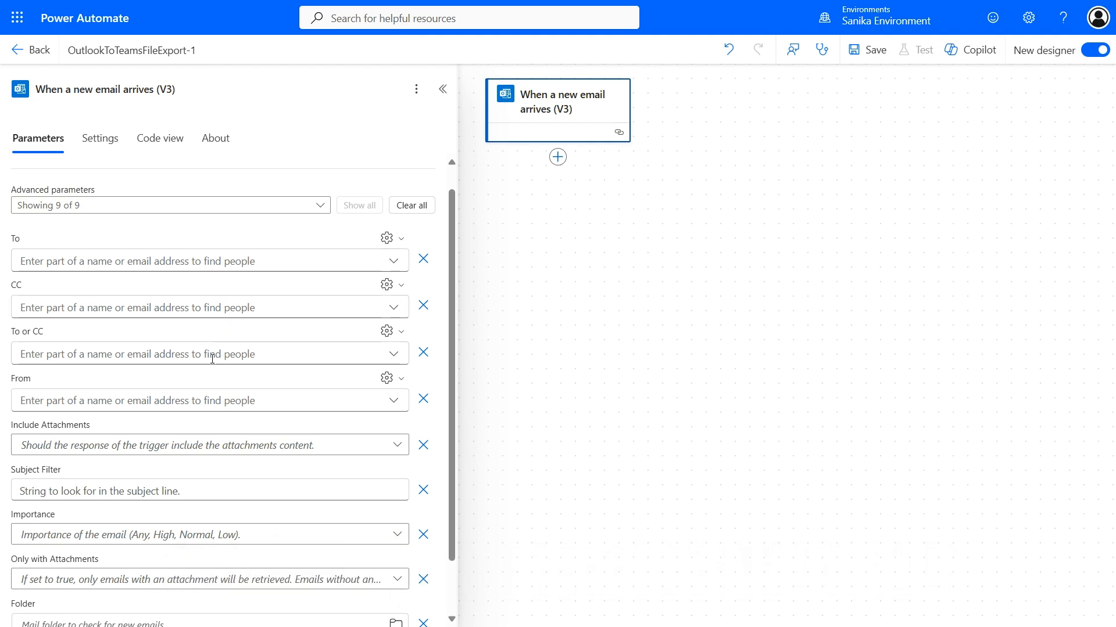
pyautogui.scroll(-1, 221, 309)
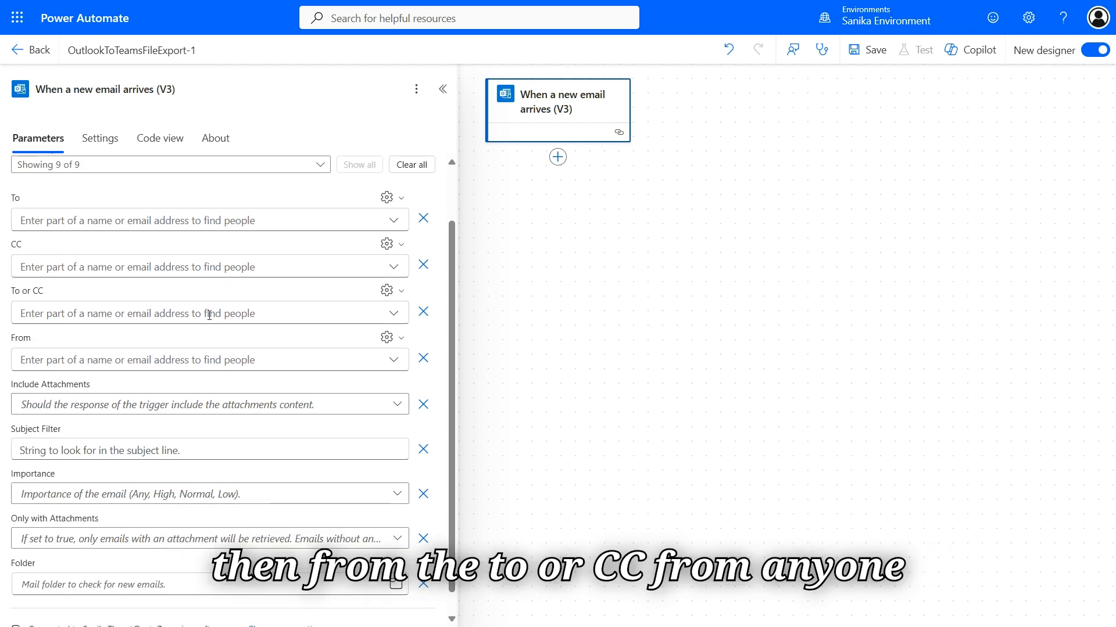
pyautogui.click(180, 360)
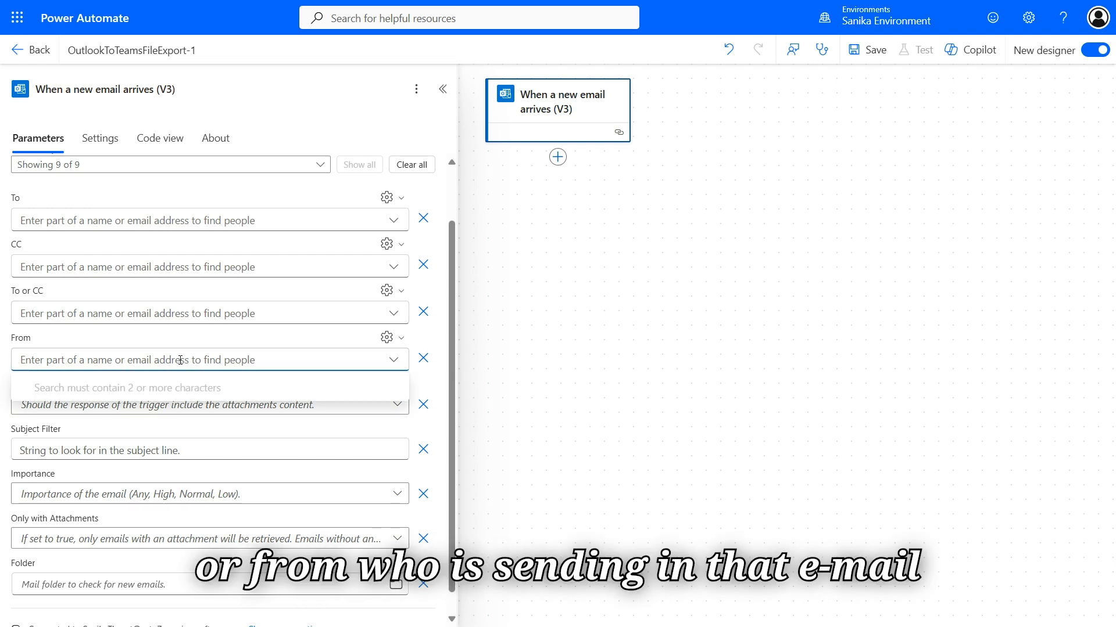
pyautogui.scroll(-1, 256, 391)
pyautogui.click(257, 391)
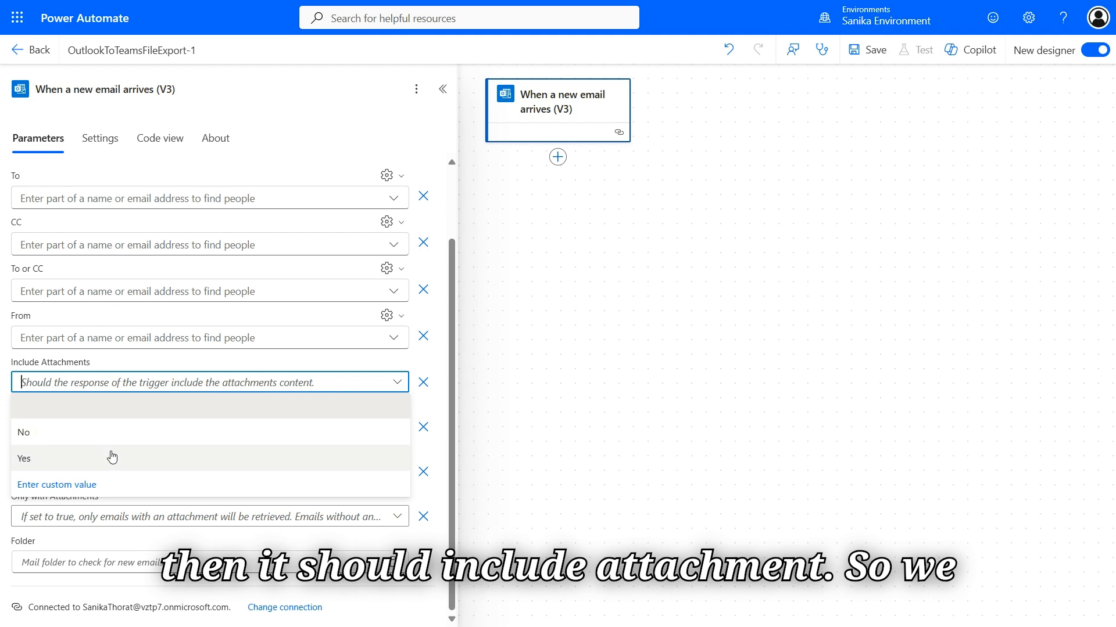
pyautogui.click(110, 459)
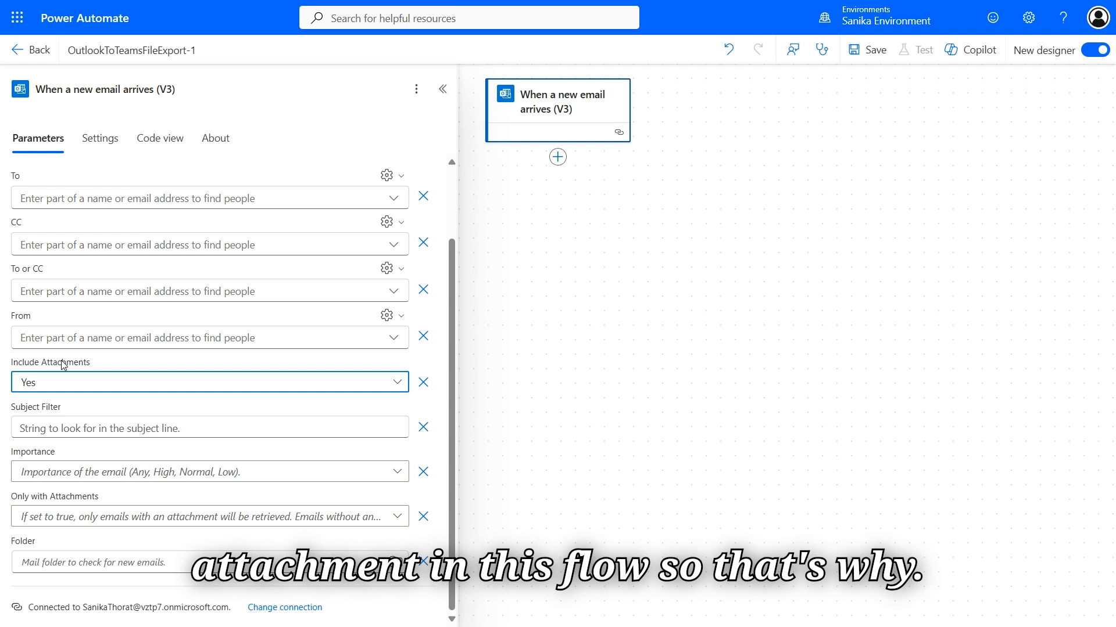
pyautogui.click(208, 433)
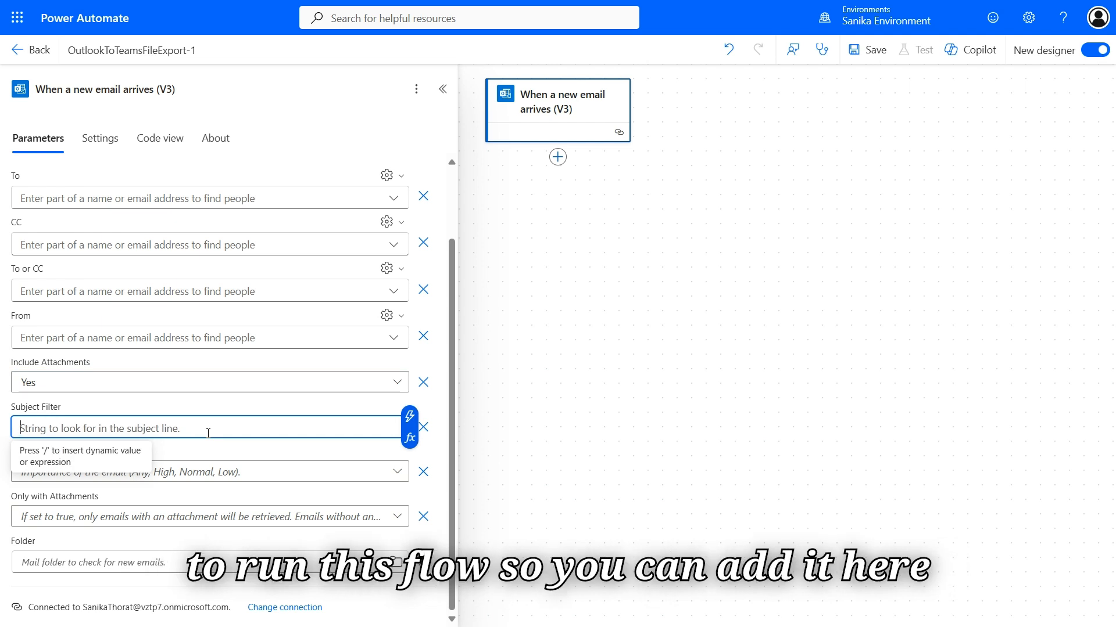
pyautogui.click(208, 456)
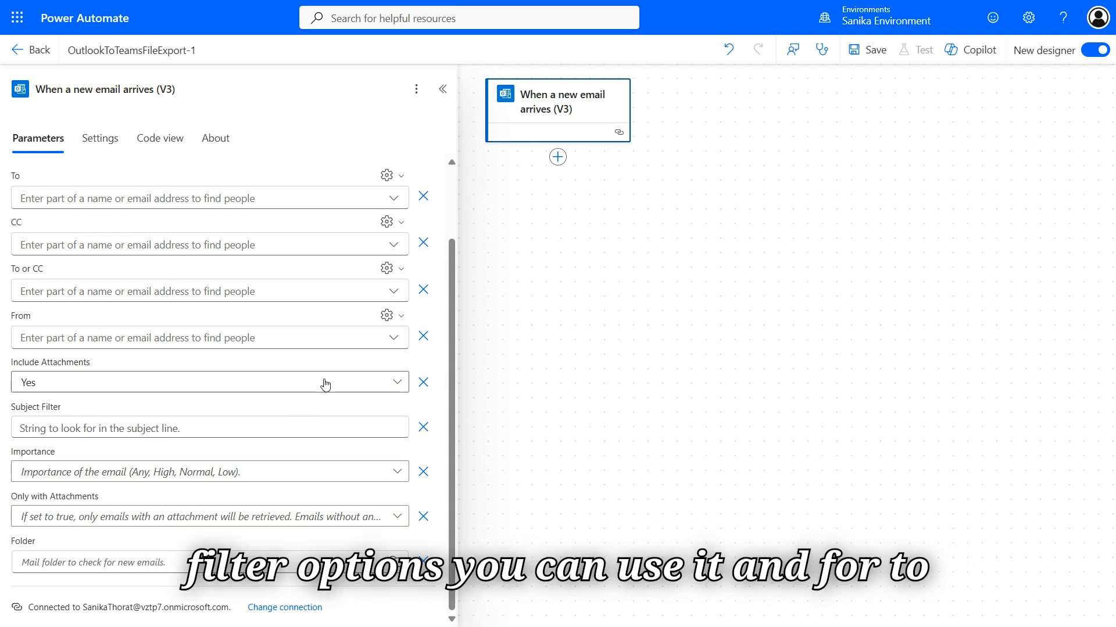
pyautogui.click(400, 182)
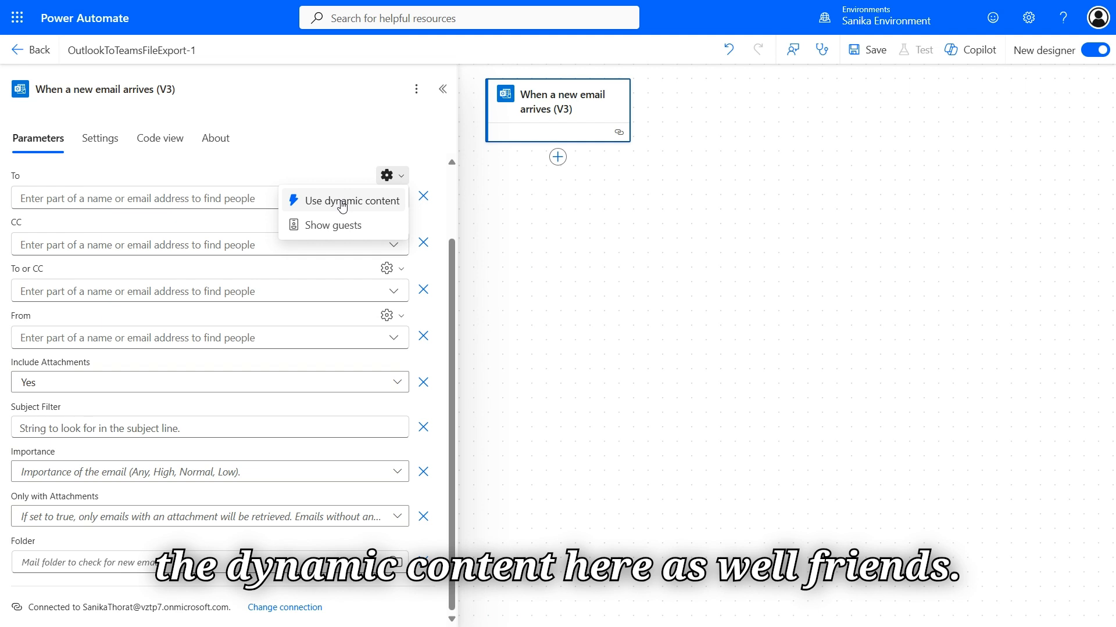
# Add an Initialize variable action below the email trigger, searching for "variable"
pyautogui.click(558, 157)
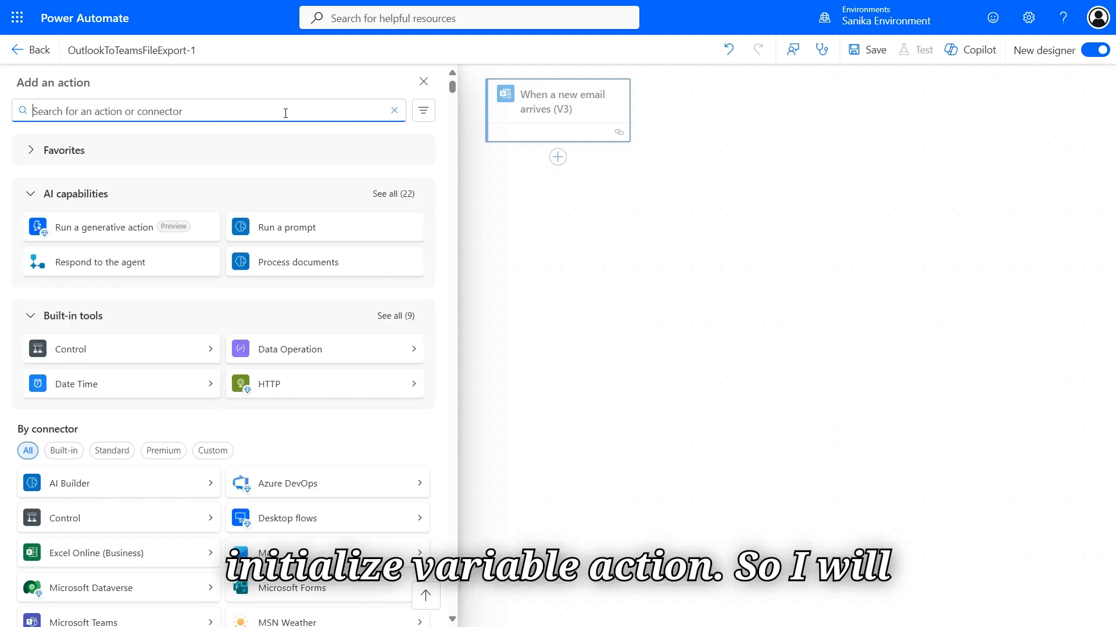
pyautogui.write('vari')
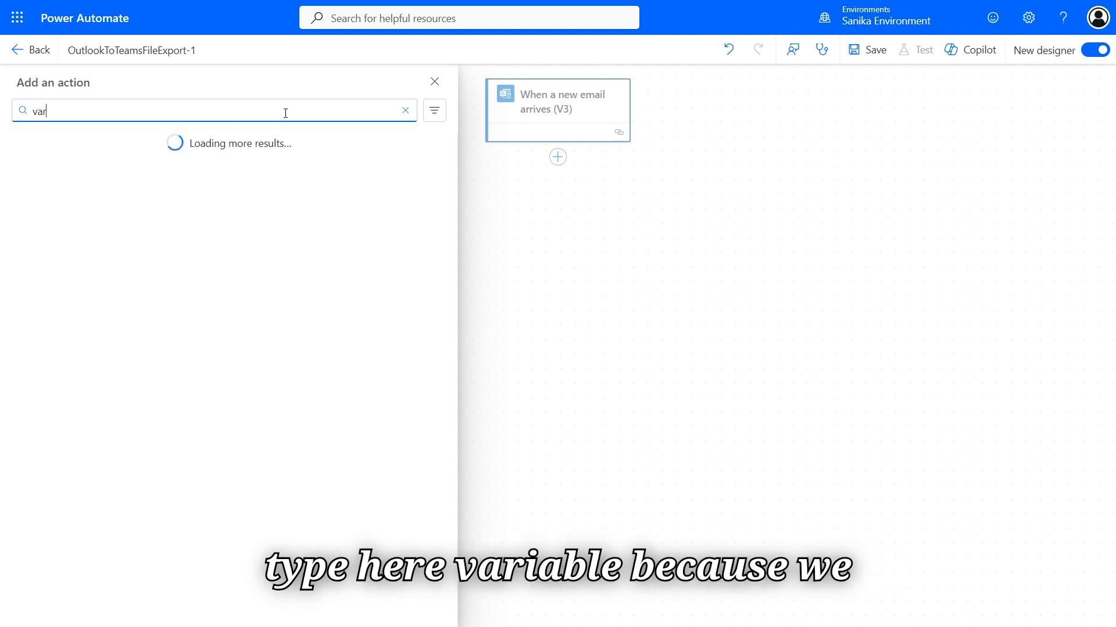
pyautogui.write('le')
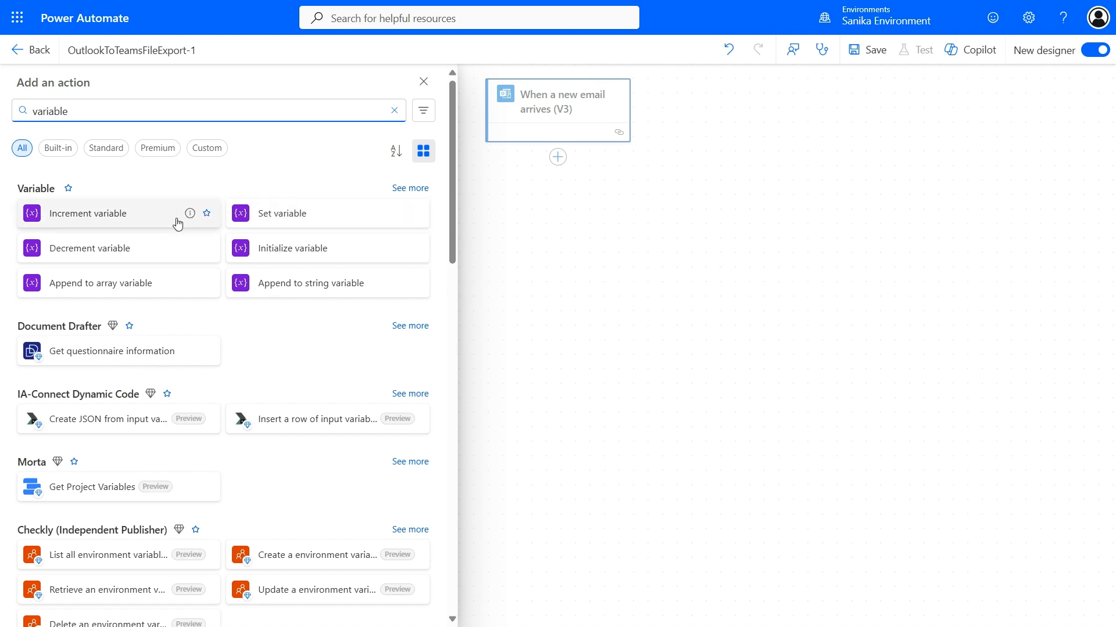
pyautogui.click(404, 190)
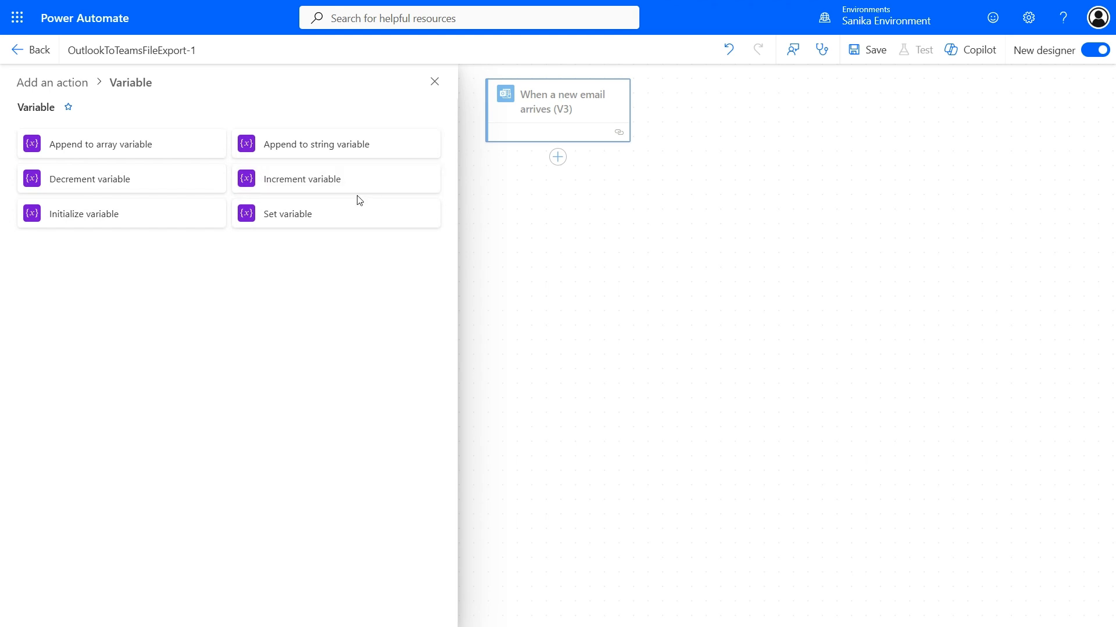
pyautogui.click(172, 215)
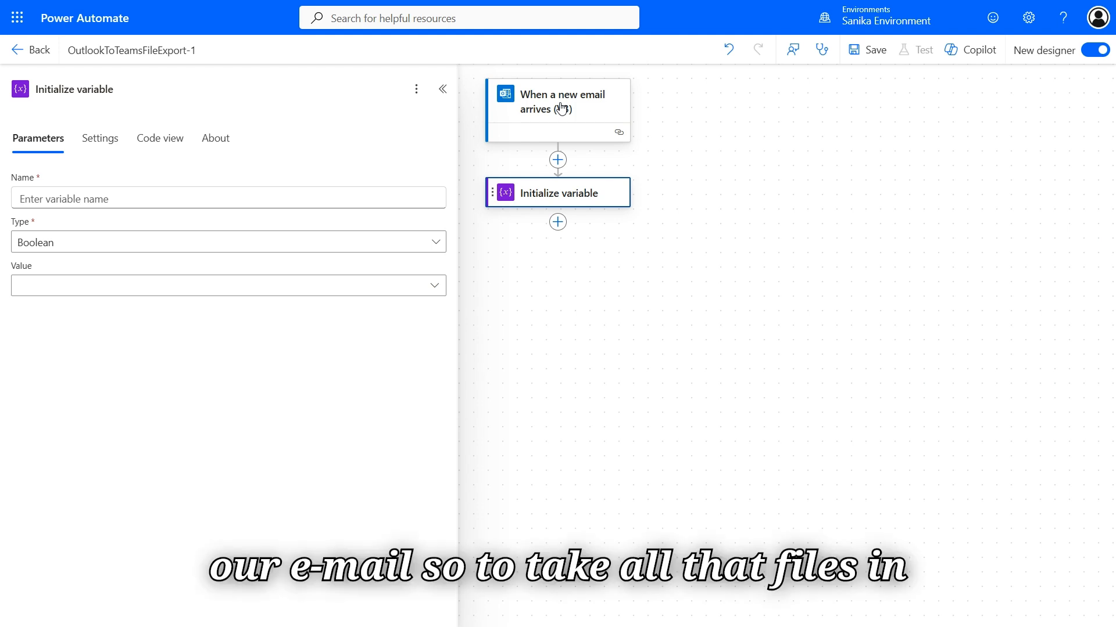
# Name the initialized variable VarAttchments and set its type to String
pyautogui.click(363, 200)
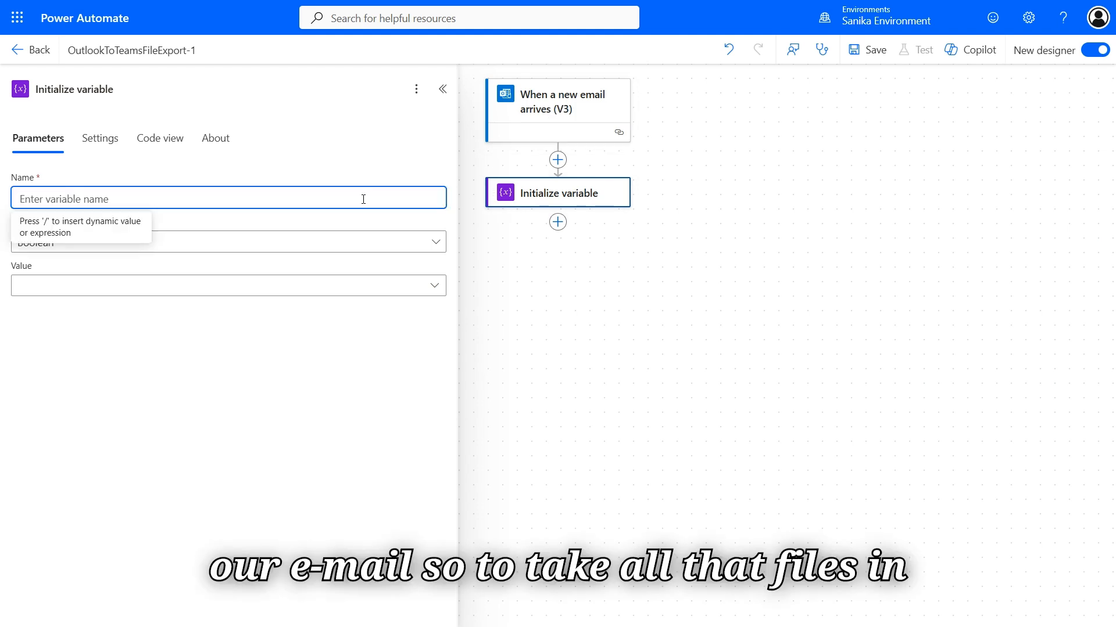
pyautogui.write('V')
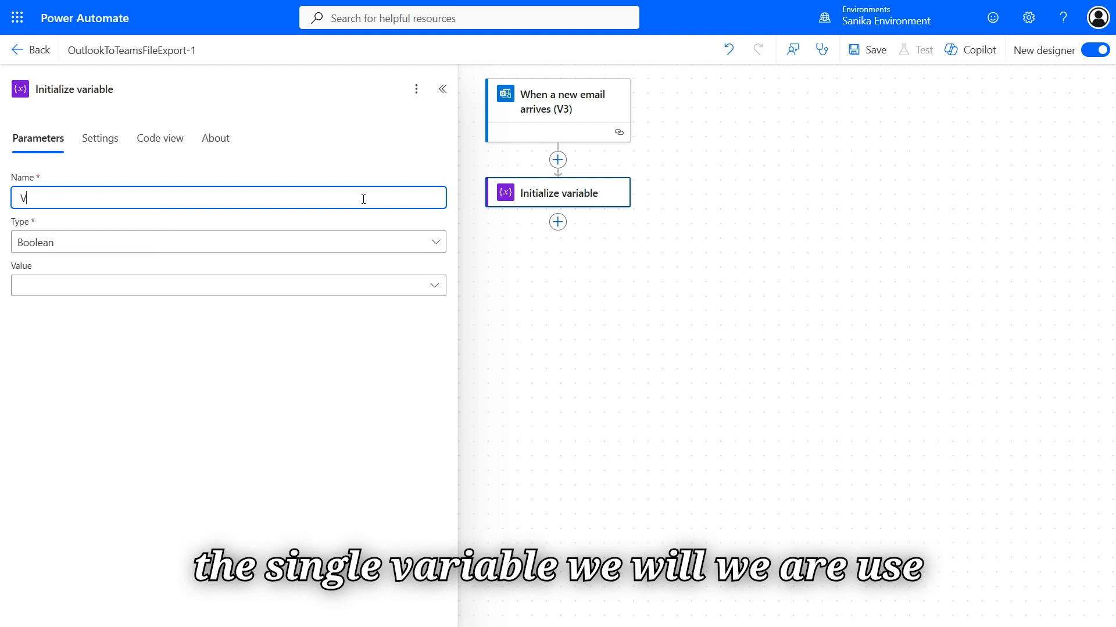
pyautogui.write('ar')
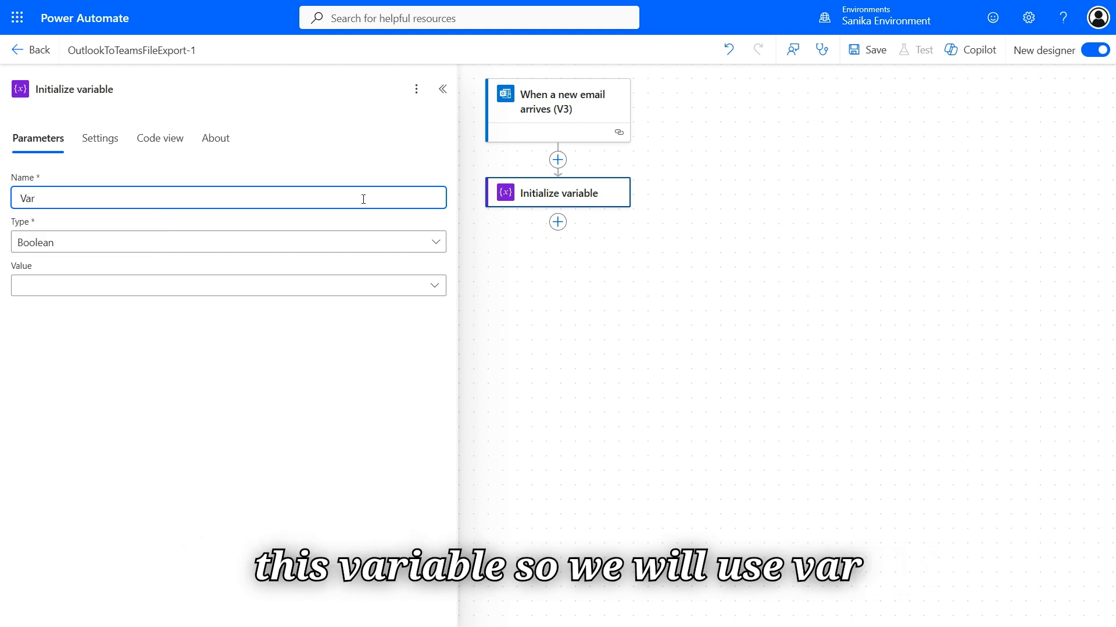
pyautogui.write('Attch')
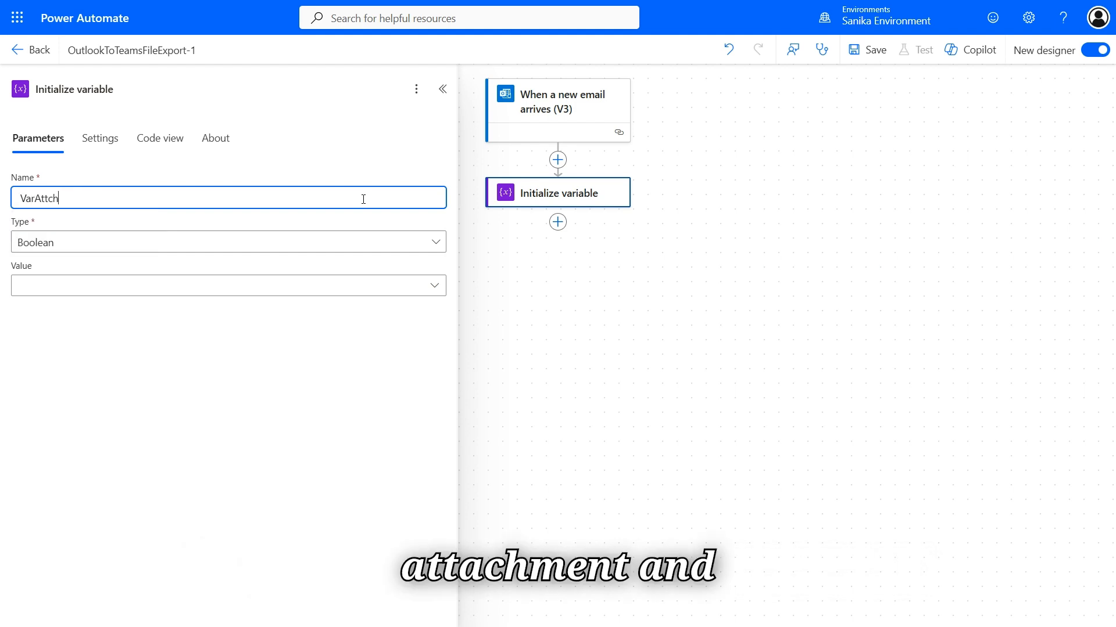
pyautogui.write('ments')
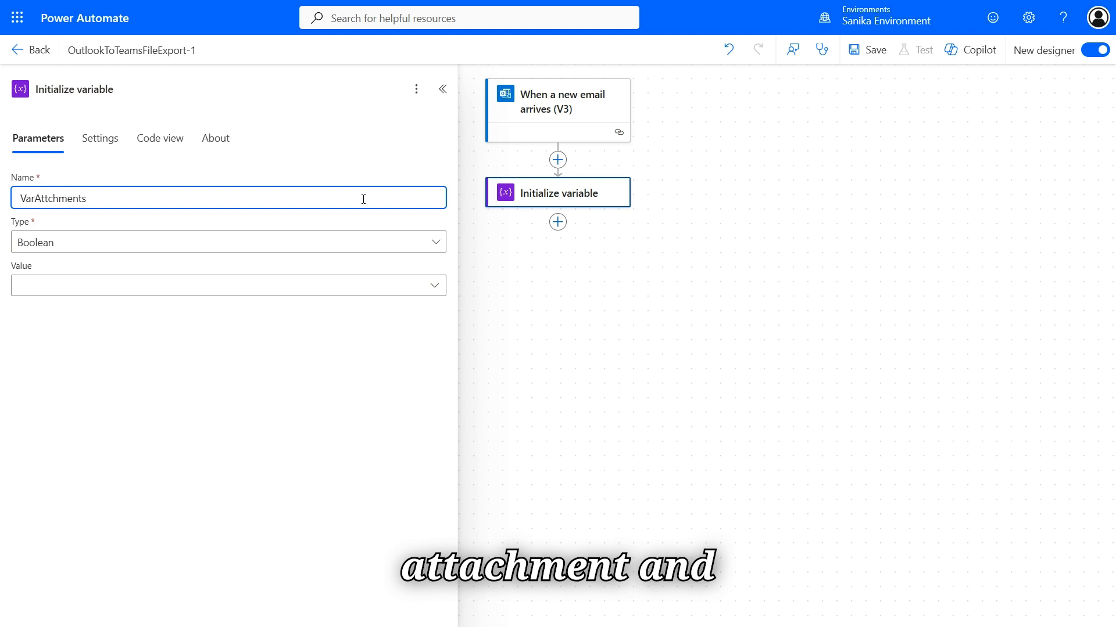
pyautogui.click(309, 246)
pyautogui.click(120, 335)
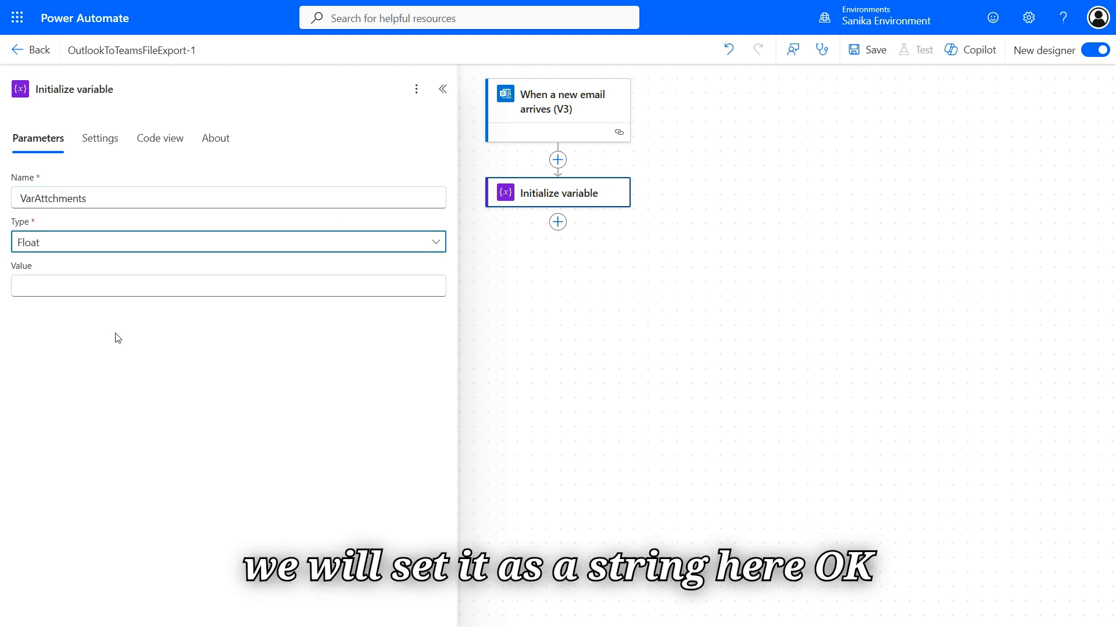
pyautogui.click(201, 244)
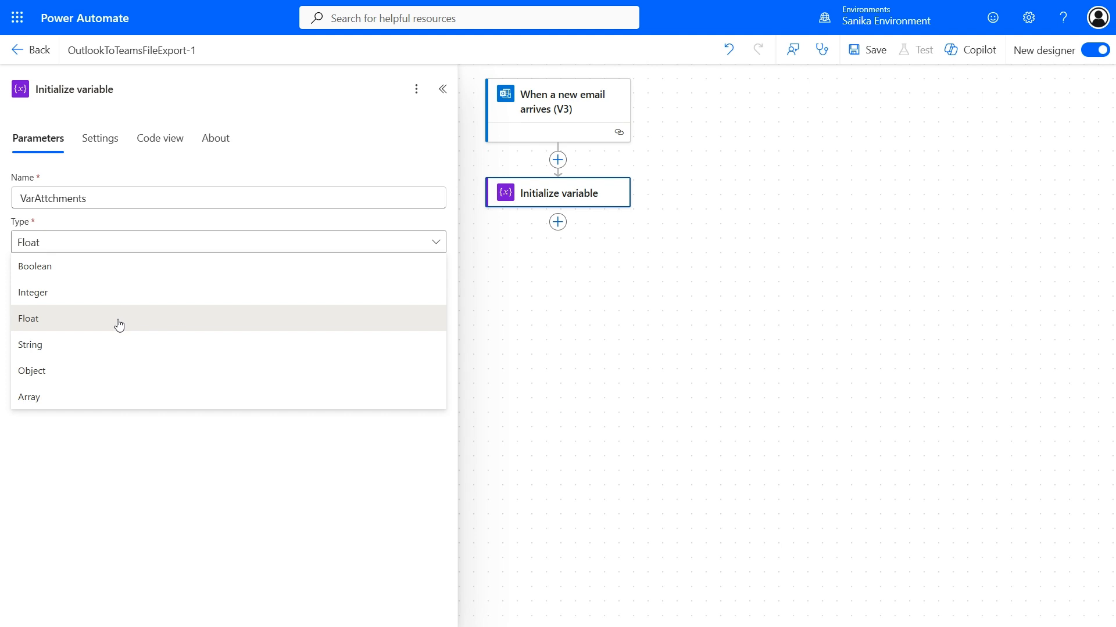
pyautogui.click(83, 348)
# Add the Microsoft Teams action "Post message in a chat or channel" after Initialize variable, searching for "team"
pyautogui.click(558, 230)
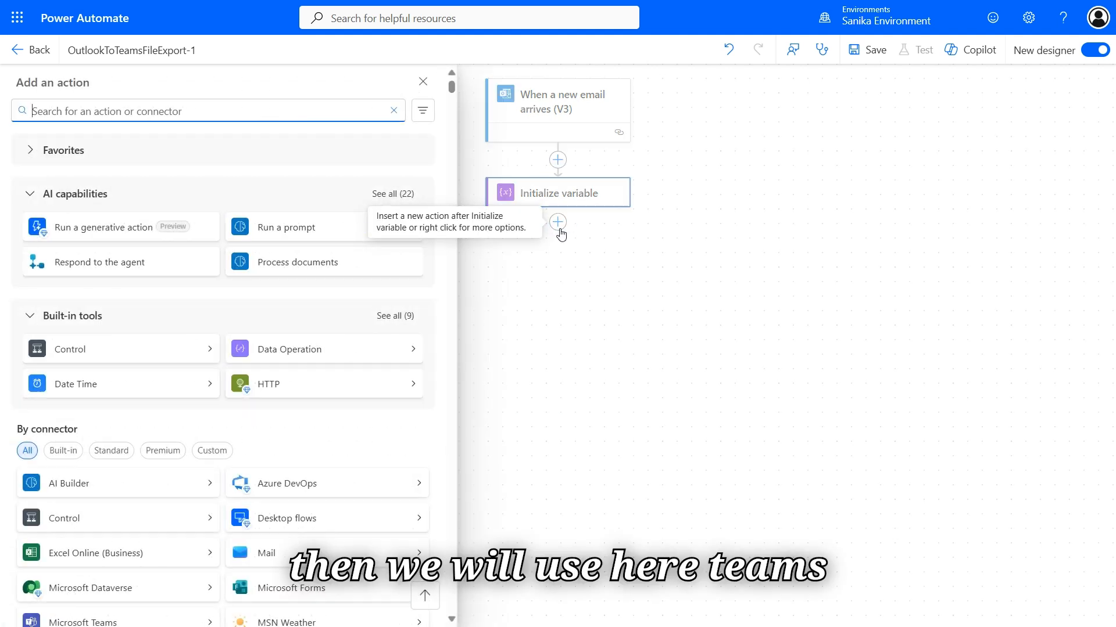
pyautogui.click(167, 116)
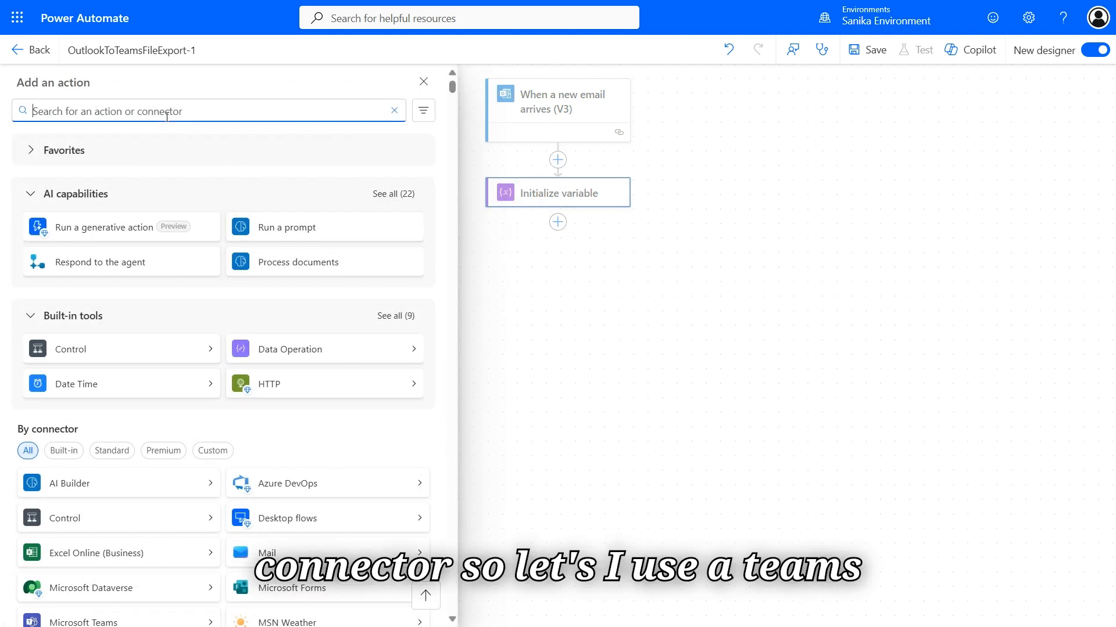
pyautogui.write('team')
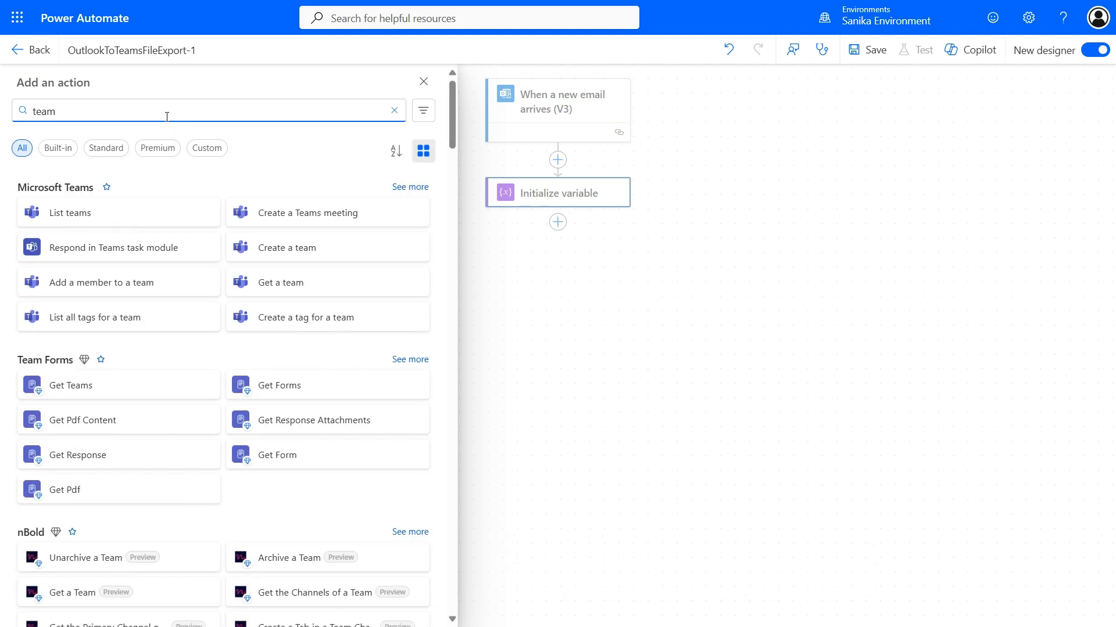
pyautogui.click(411, 187)
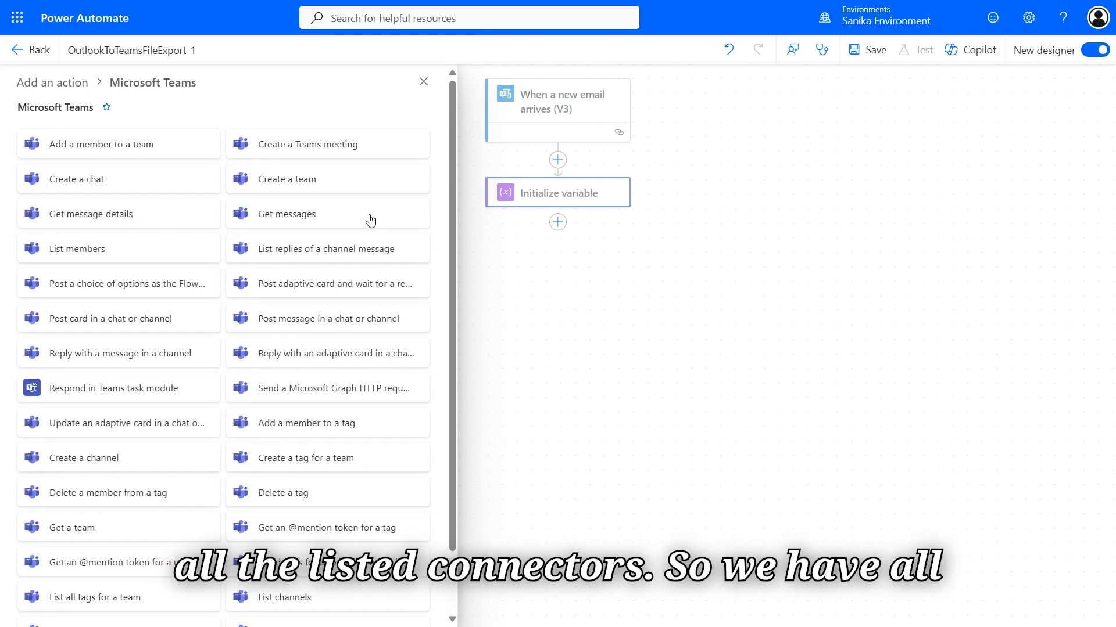
pyautogui.scroll(-1, 152, 389)
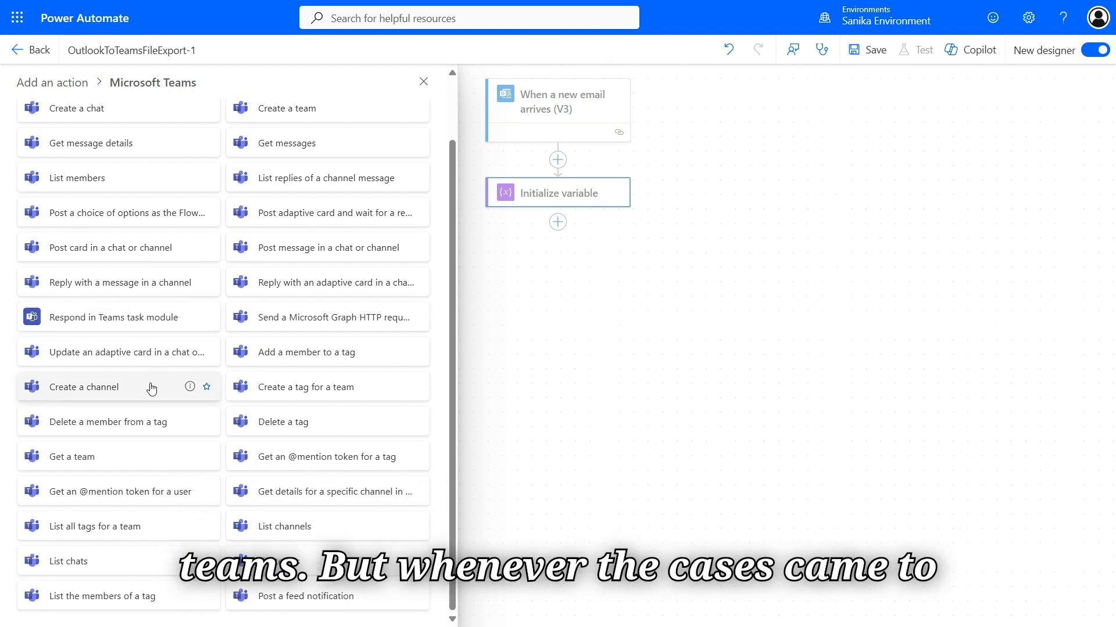
pyautogui.scroll(1, 152, 389)
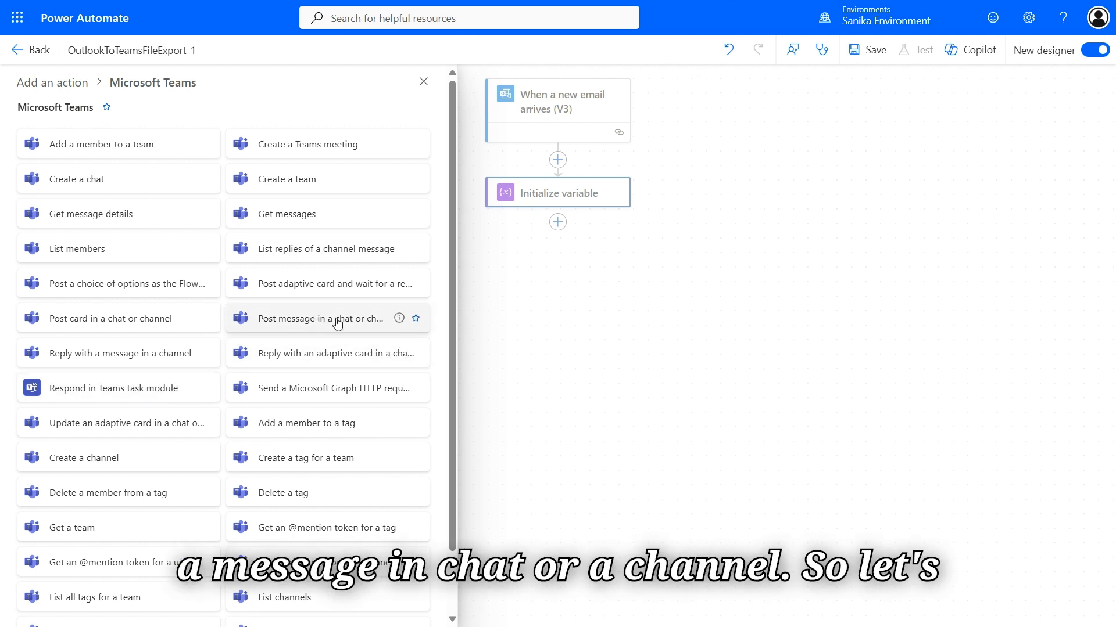
pyautogui.click(360, 322)
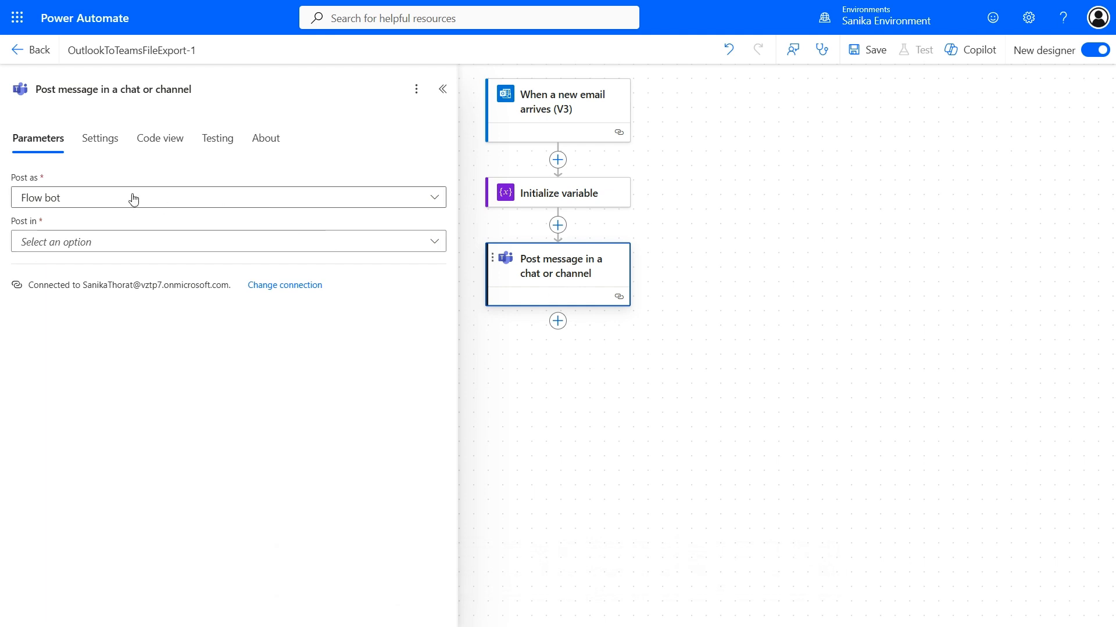
pyautogui.click(174, 199)
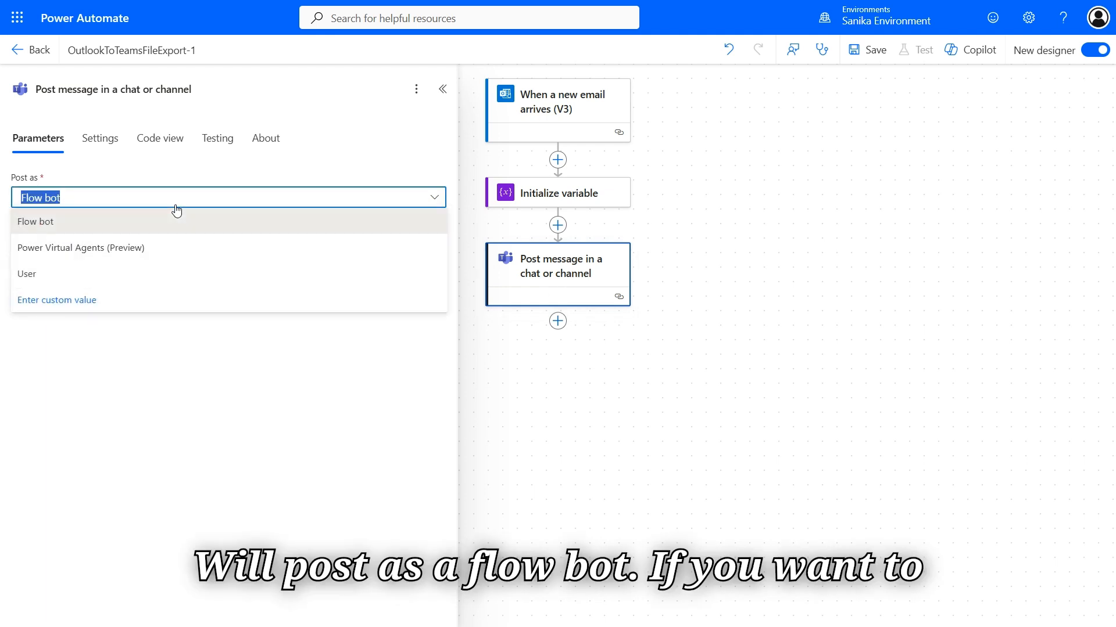
pyautogui.click(95, 283)
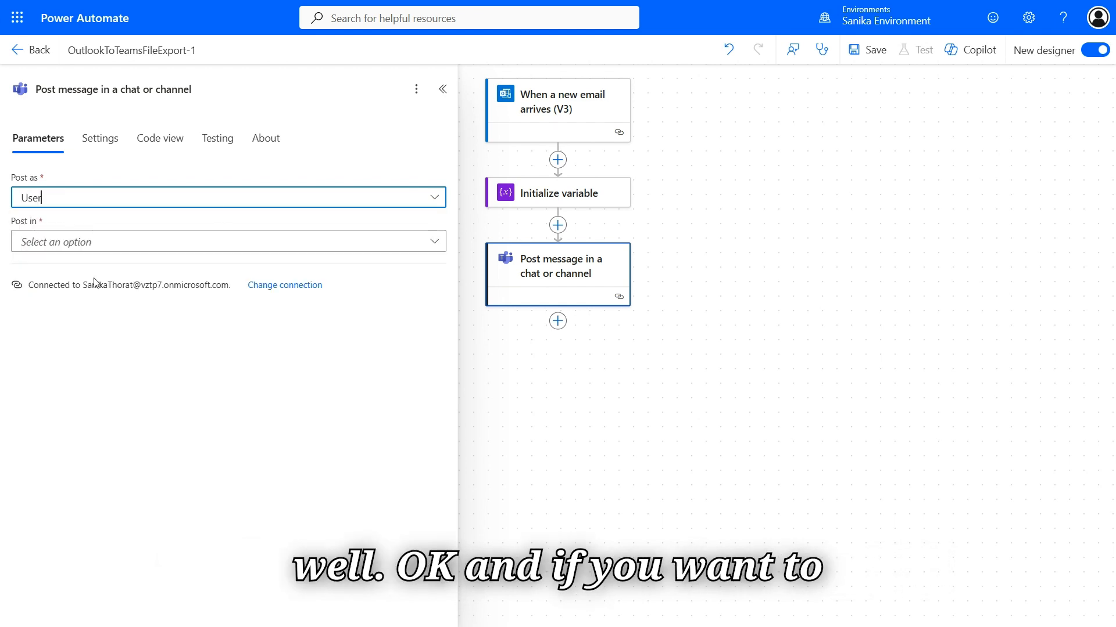
pyautogui.click(205, 243)
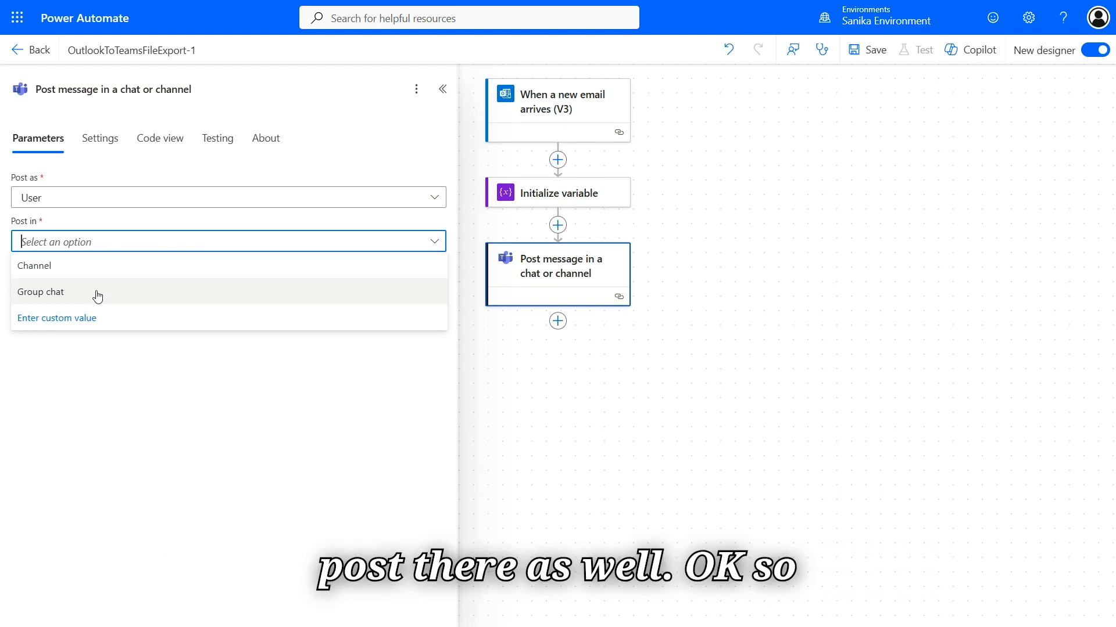
pyautogui.click(155, 203)
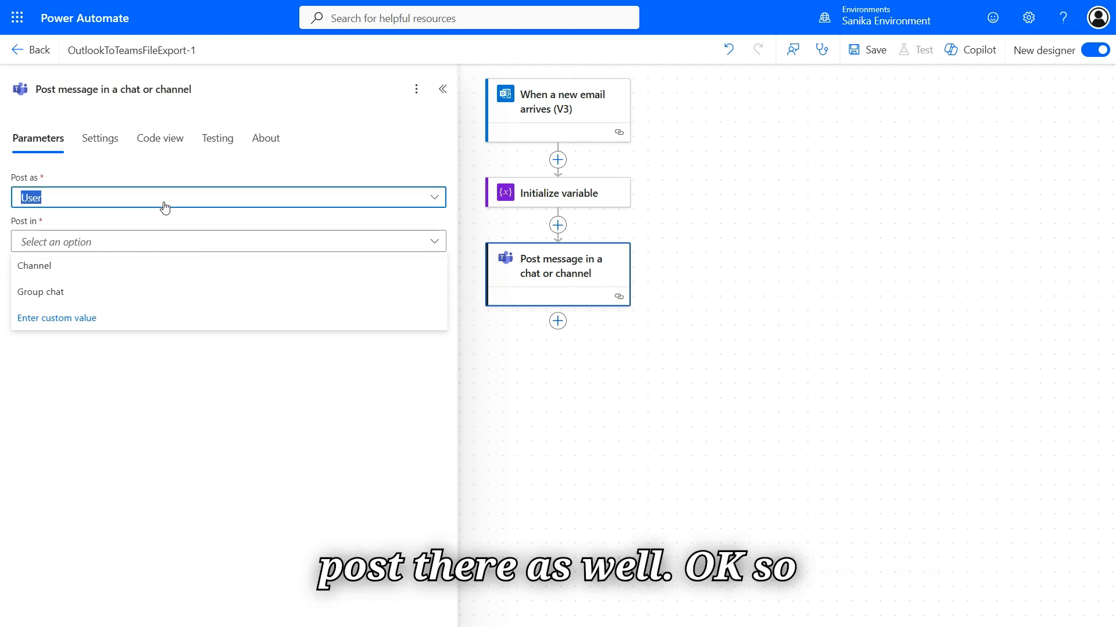
pyautogui.click(90, 227)
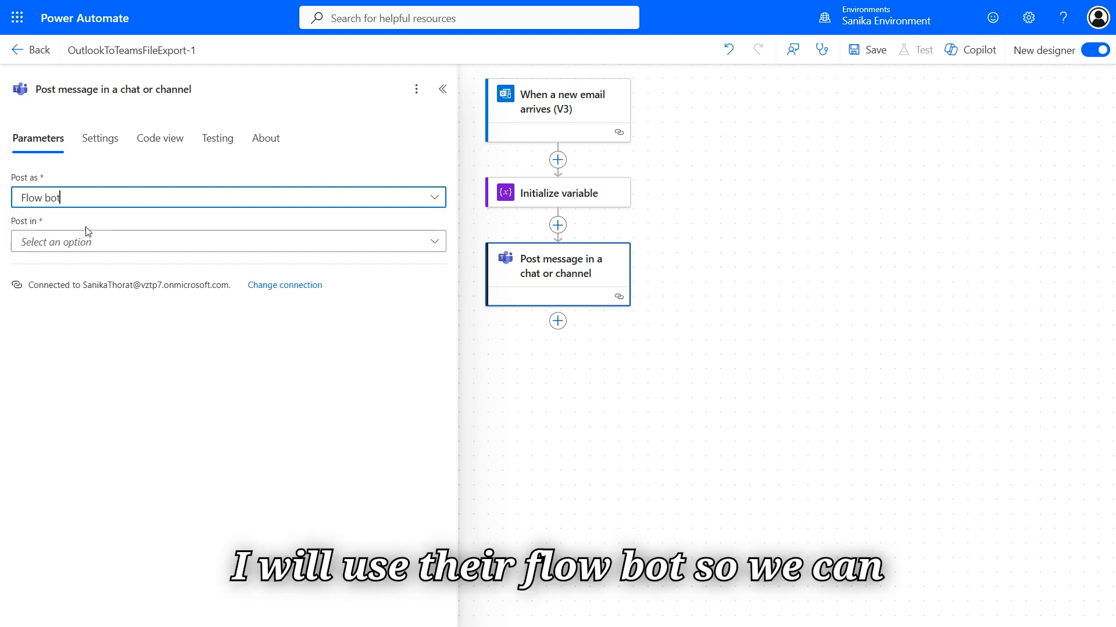
# Set the Teams message's Post in option to Chat with Flow bot
pyautogui.click(130, 247)
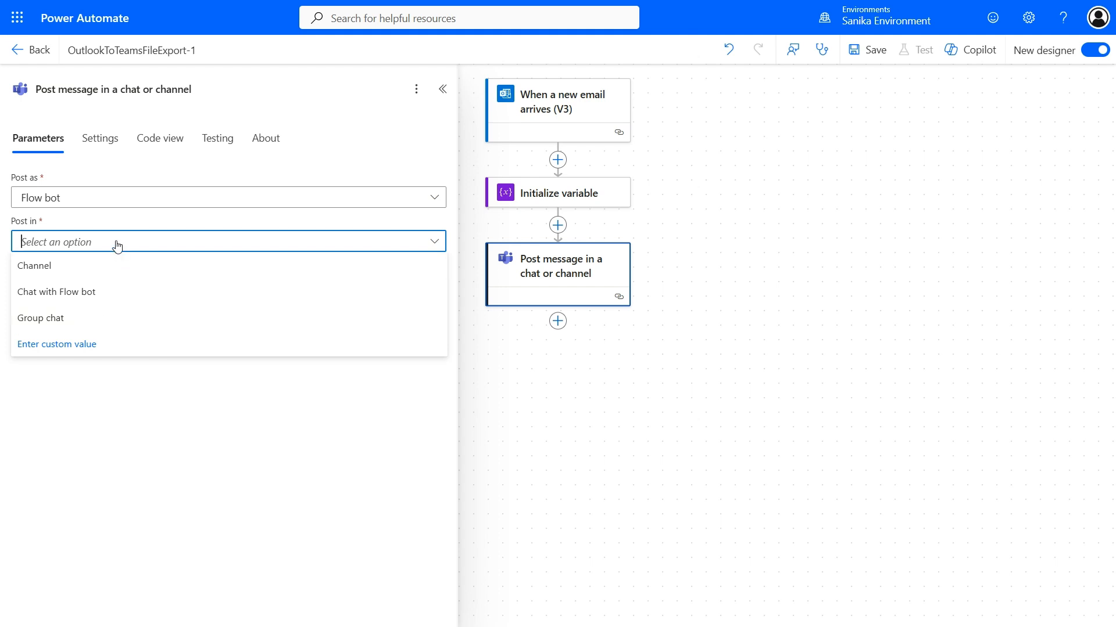
pyautogui.click(71, 324)
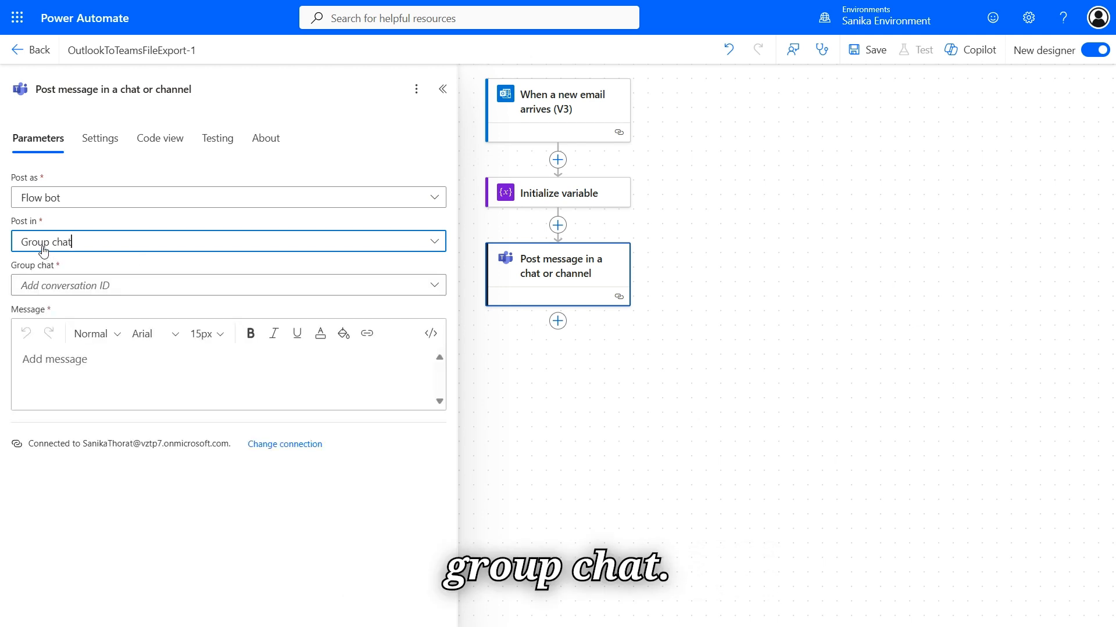
pyautogui.press('Down')
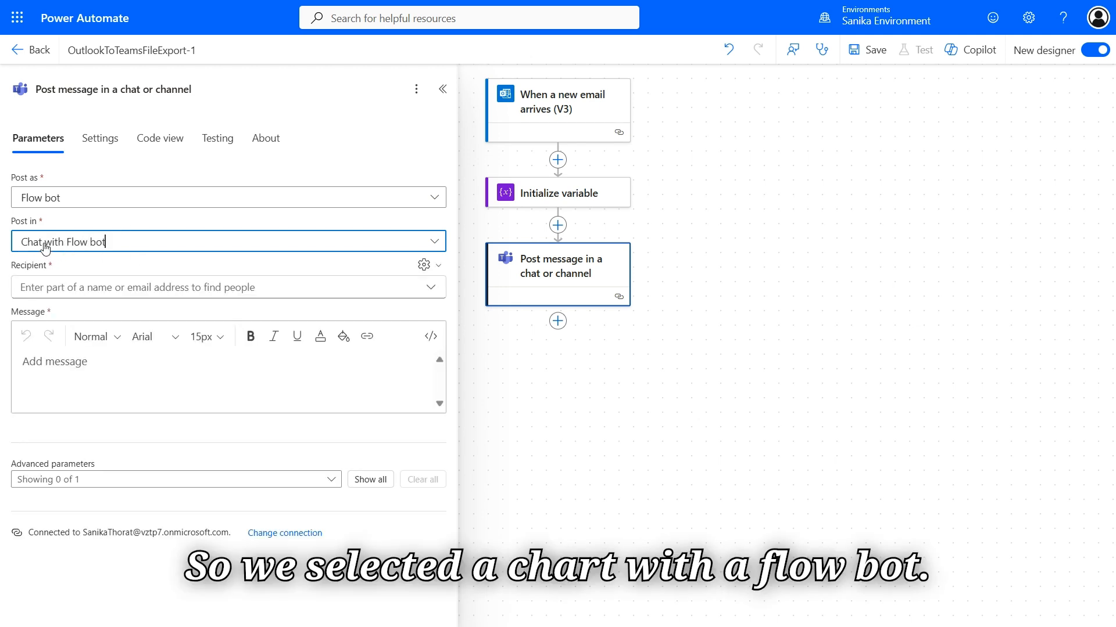
# Switch the Recipient field to dynamic content and fill it with the To value from the email trigger
pyautogui.click(116, 288)
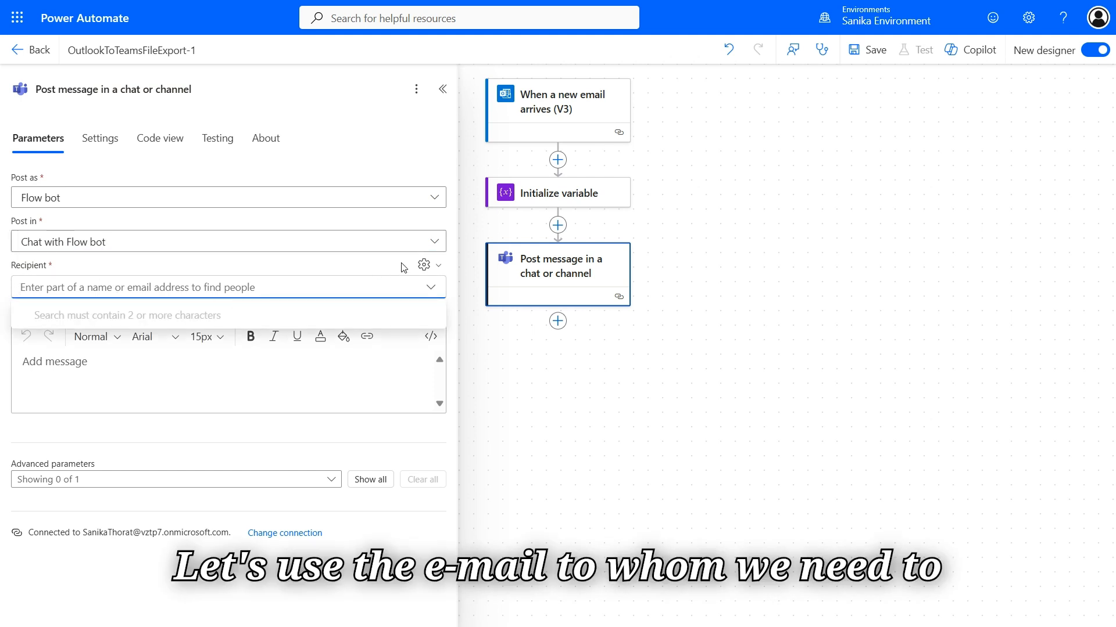
pyautogui.click(425, 266)
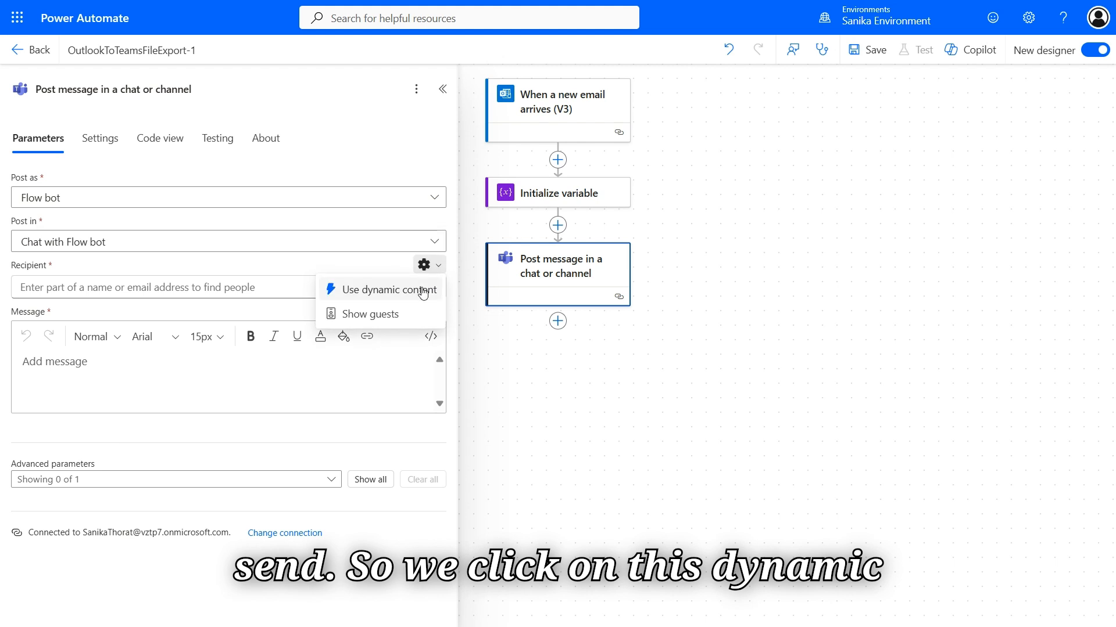
pyautogui.click(385, 289)
pyautogui.click(357, 289)
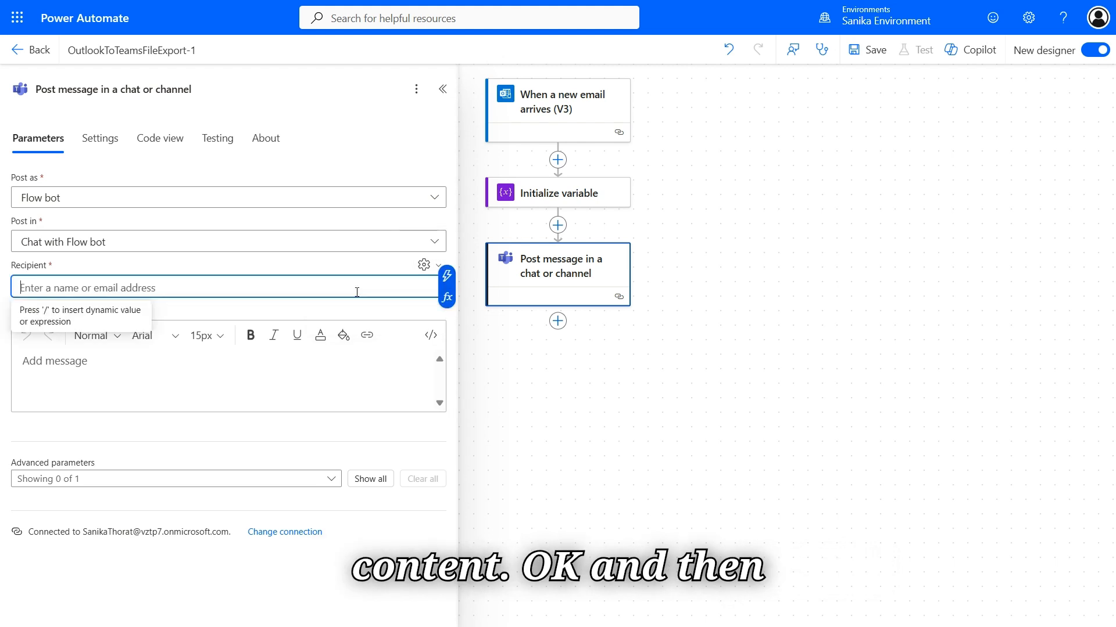
pyautogui.click(446, 275)
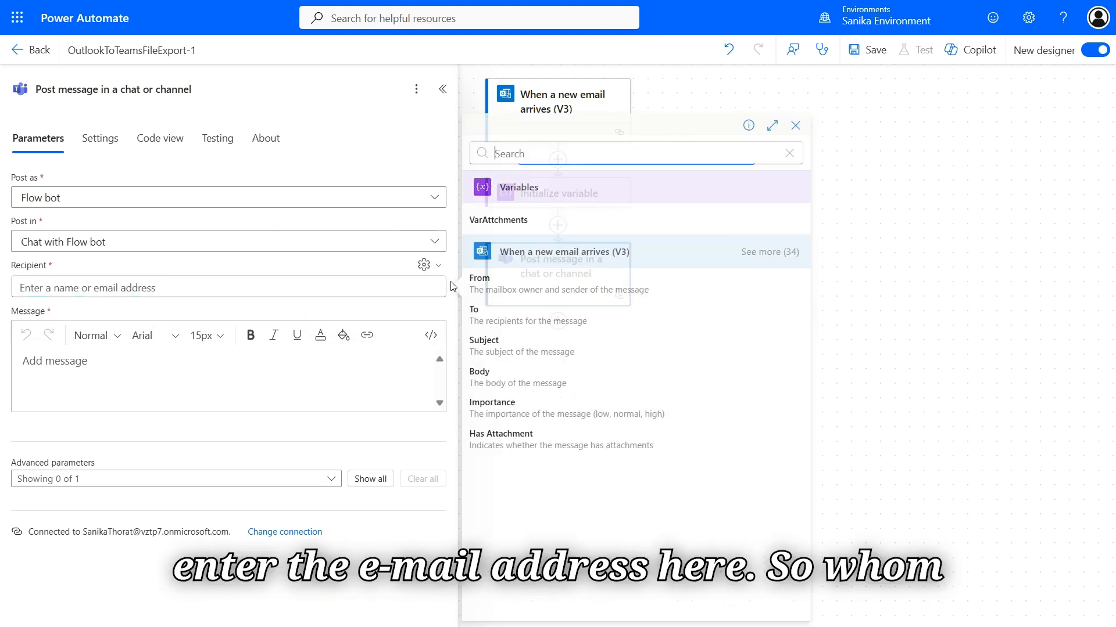
pyautogui.click(526, 313)
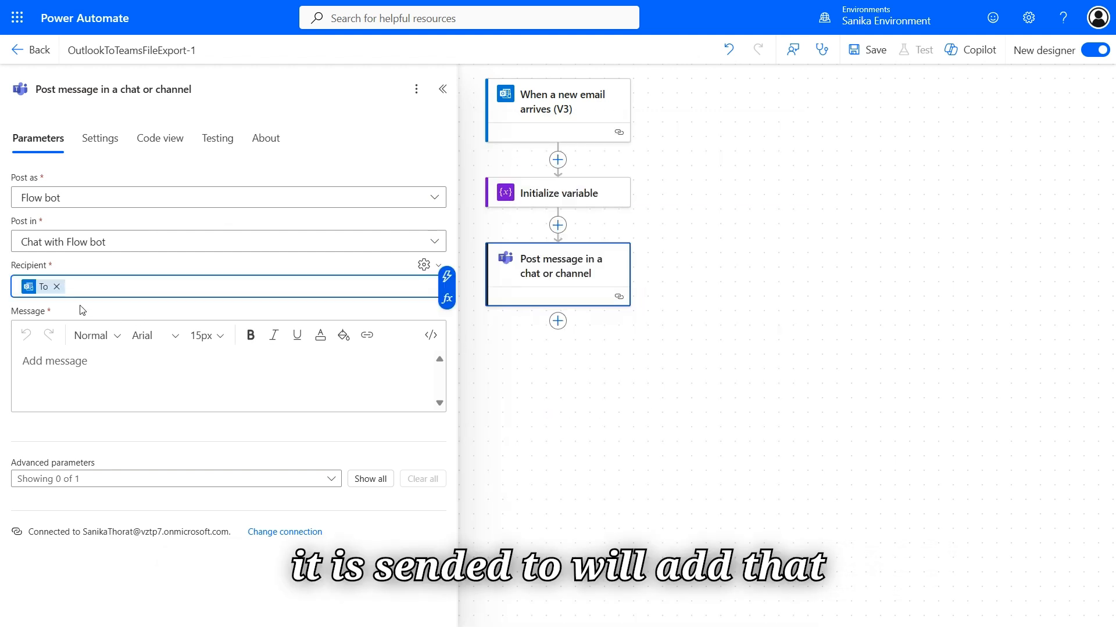
# Show all advanced parameters of the Teams action and empty the Message field of its default markup in HTML code view
pyautogui.click(99, 363)
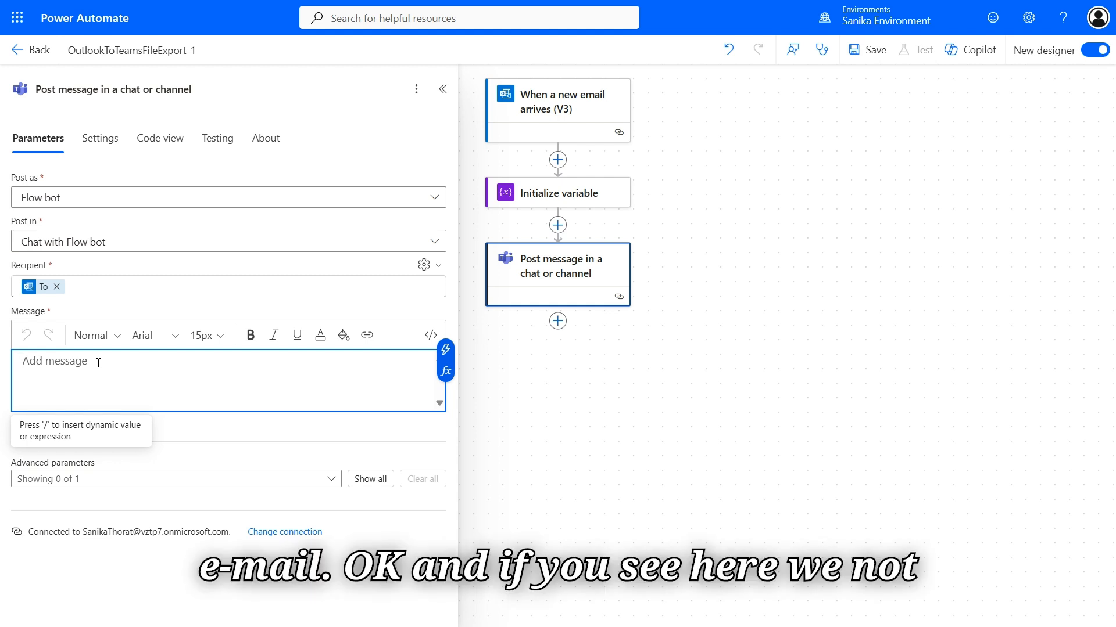
pyautogui.click(370, 479)
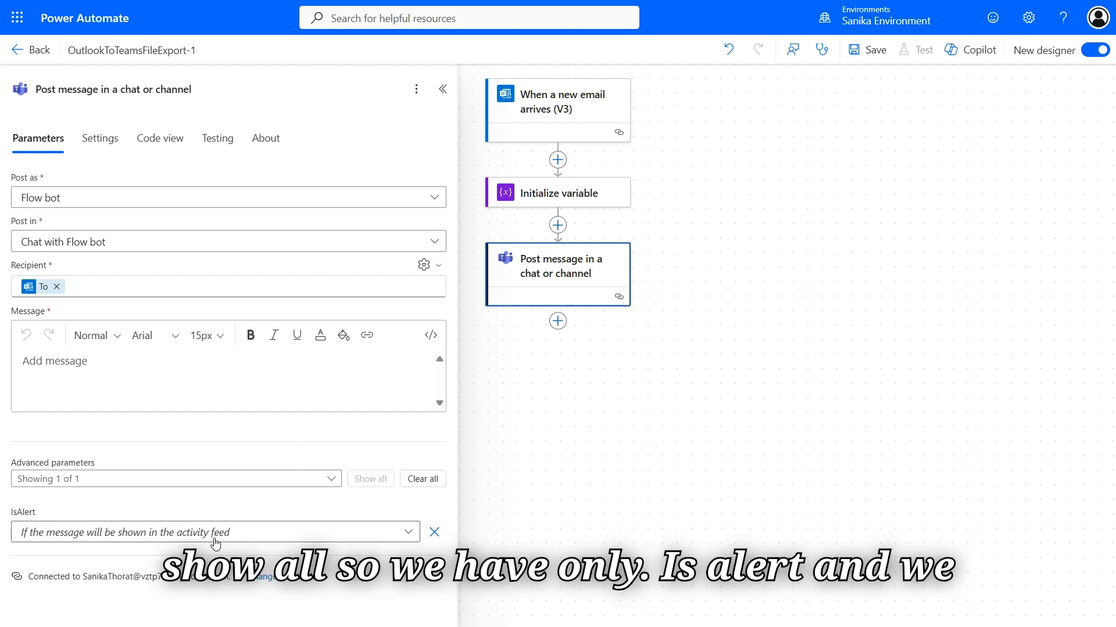
pyautogui.click(172, 382)
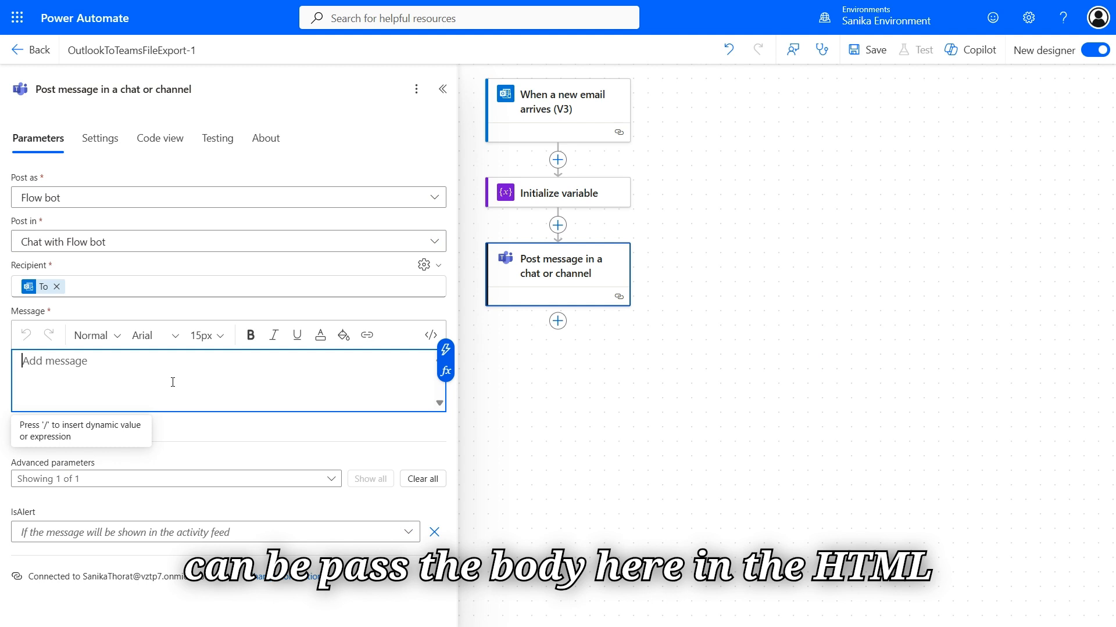
pyautogui.click(430, 336)
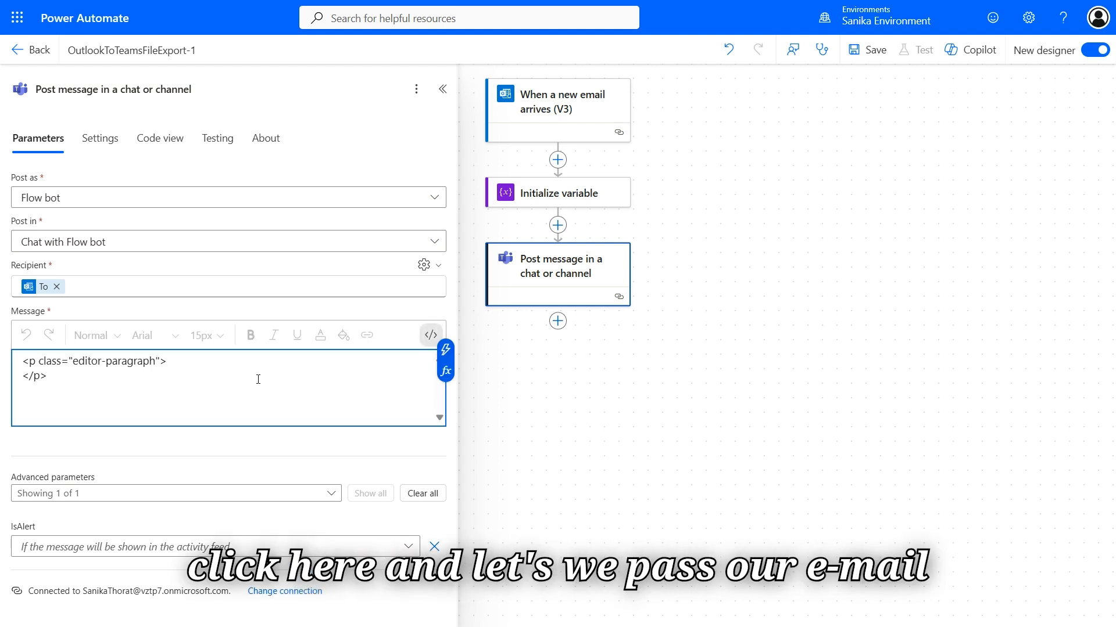
pyautogui.hotkey('shift', 'Home')
pyautogui.hotkey('ctrl', 'a')
pyautogui.press('BackSpace')
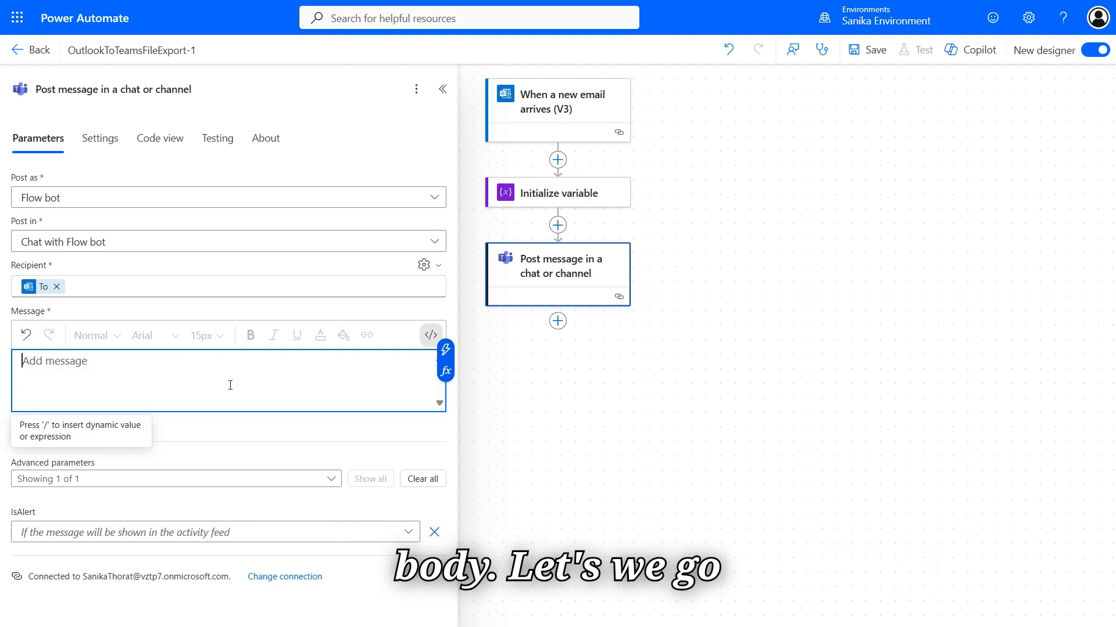
# Insert the email trigger's Subject value into the Teams message and wrap it in <b> and </b> tags
pyautogui.click(446, 349)
pyautogui.click(525, 340)
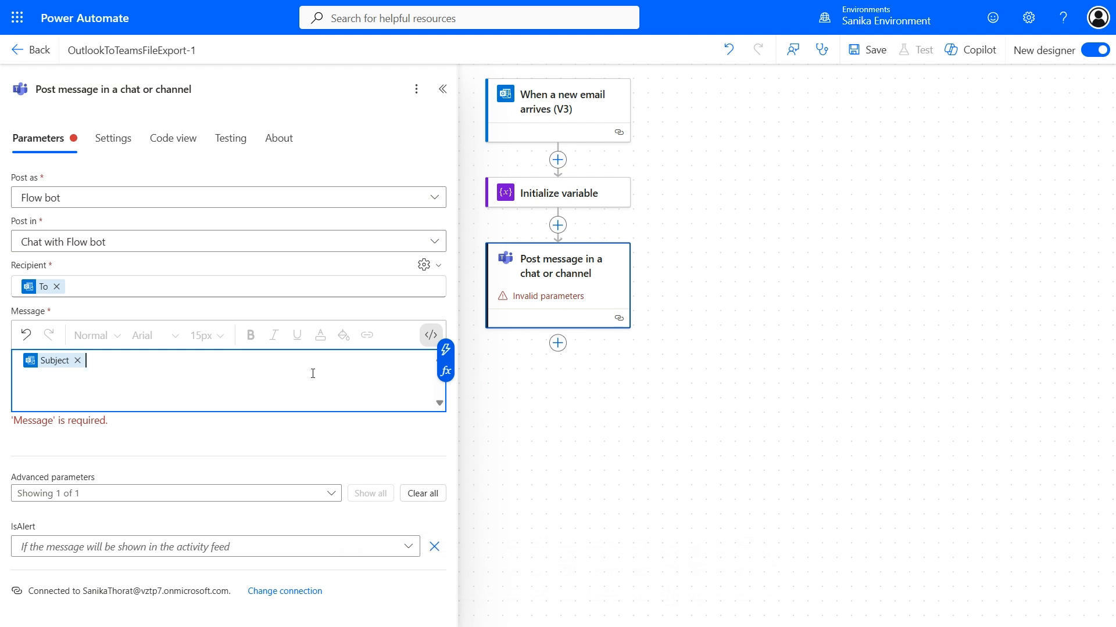
pyautogui.press('Home')
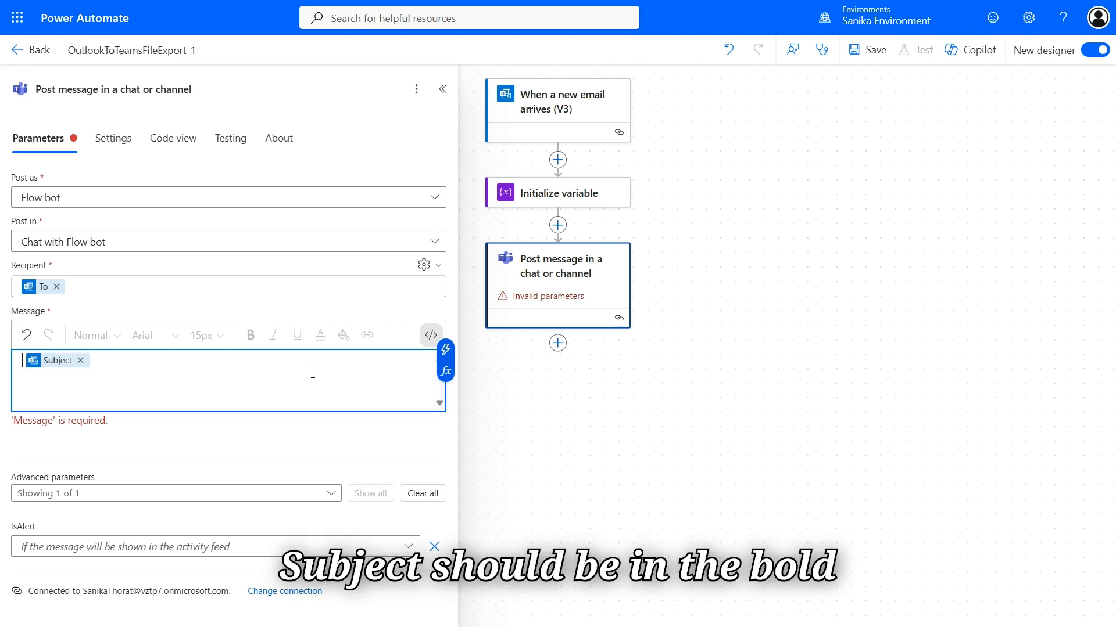
pyautogui.write('<>')
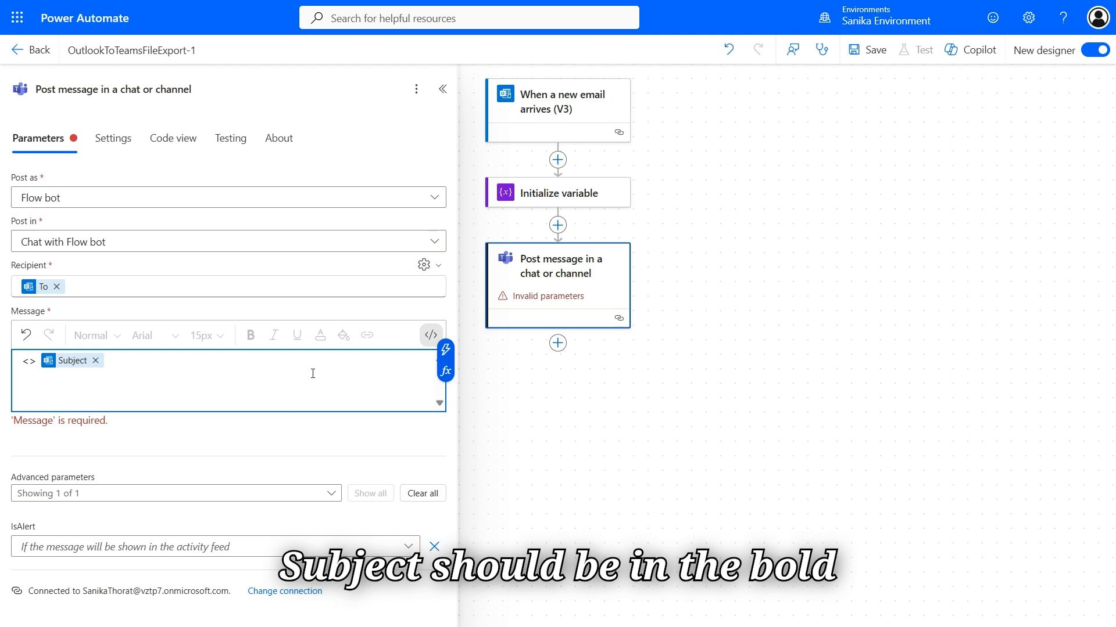
pyautogui.press('Left')
pyautogui.write('B')
pyautogui.press('BackSpace')
pyautogui.write('b')
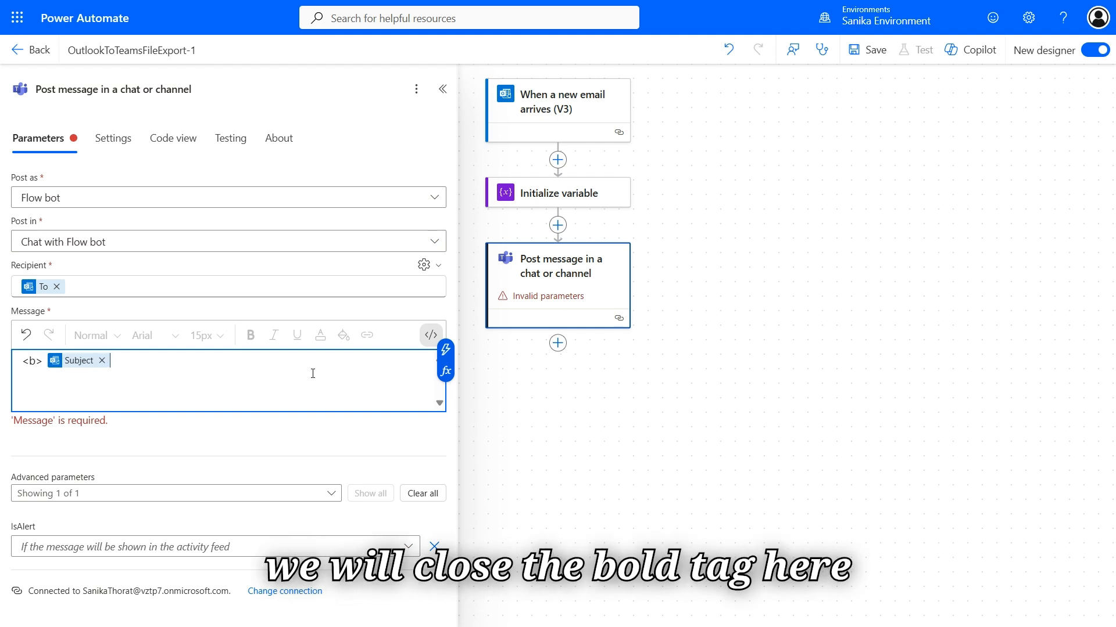
pyautogui.write('<>')
pyautogui.press('Left')
pyautogui.write('/b')
pyautogui.press('Right')
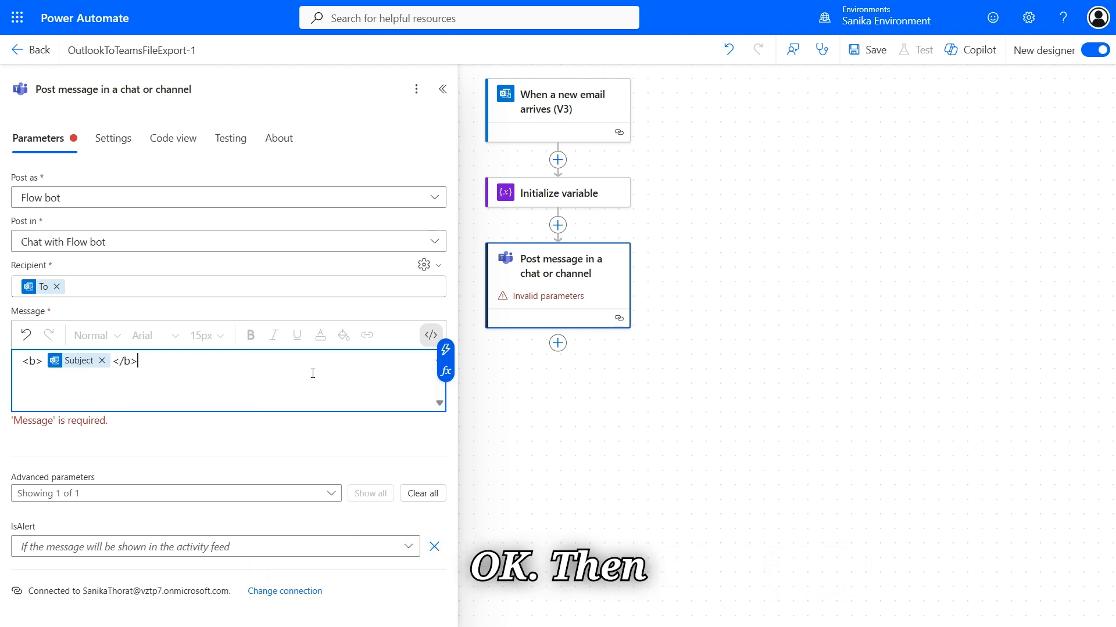
# Add the email trigger's Body value on a new line below the bold subject in the message
pyautogui.press('Return')
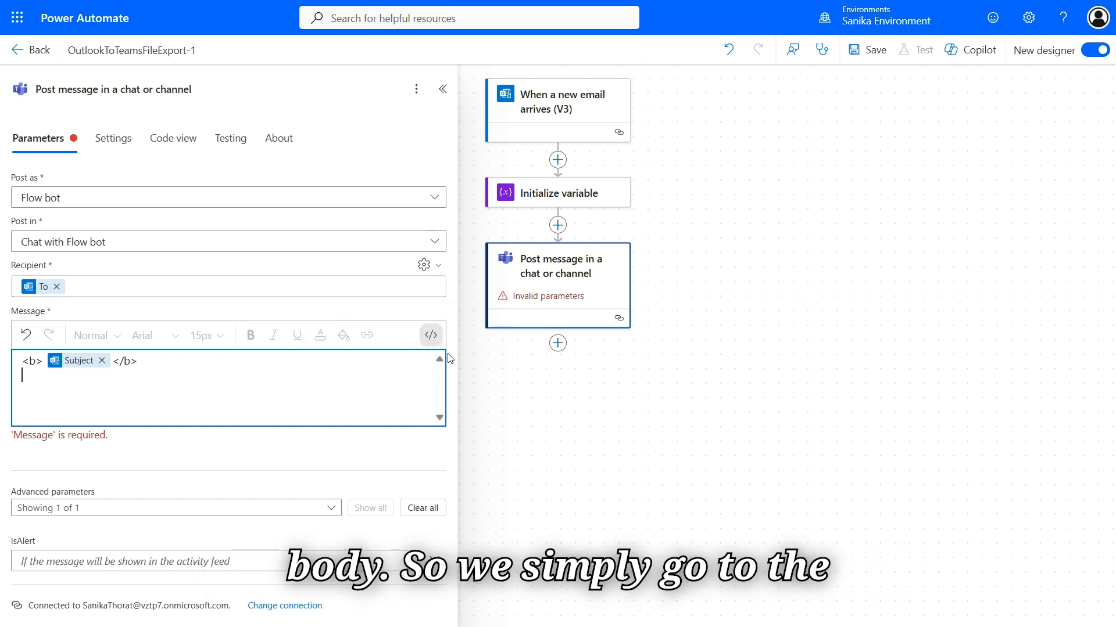
pyautogui.click(451, 357)
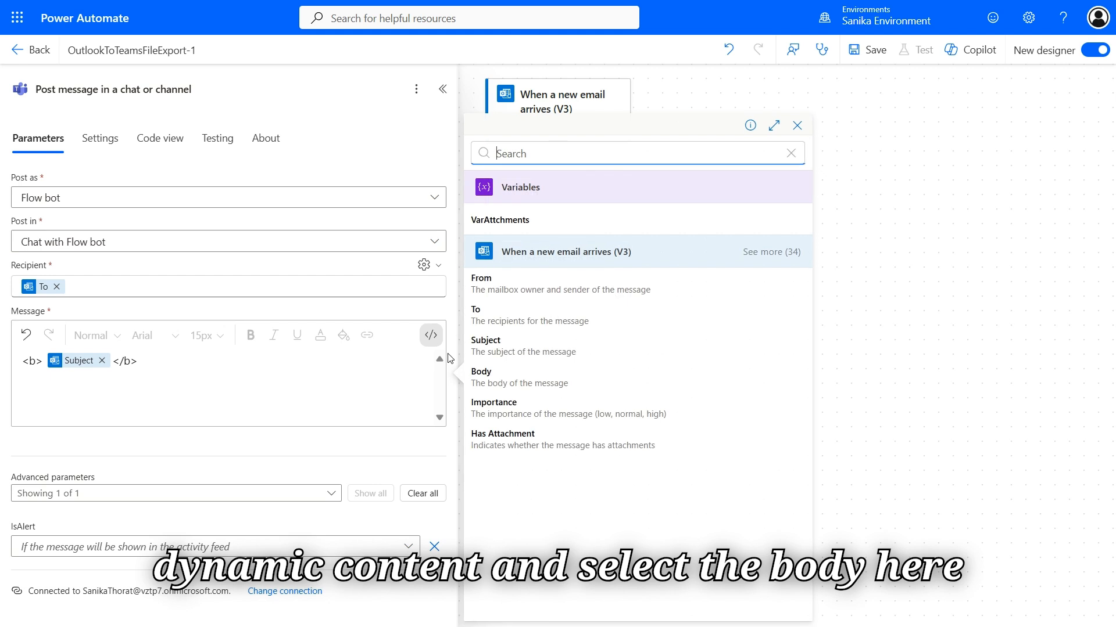
pyautogui.click(511, 377)
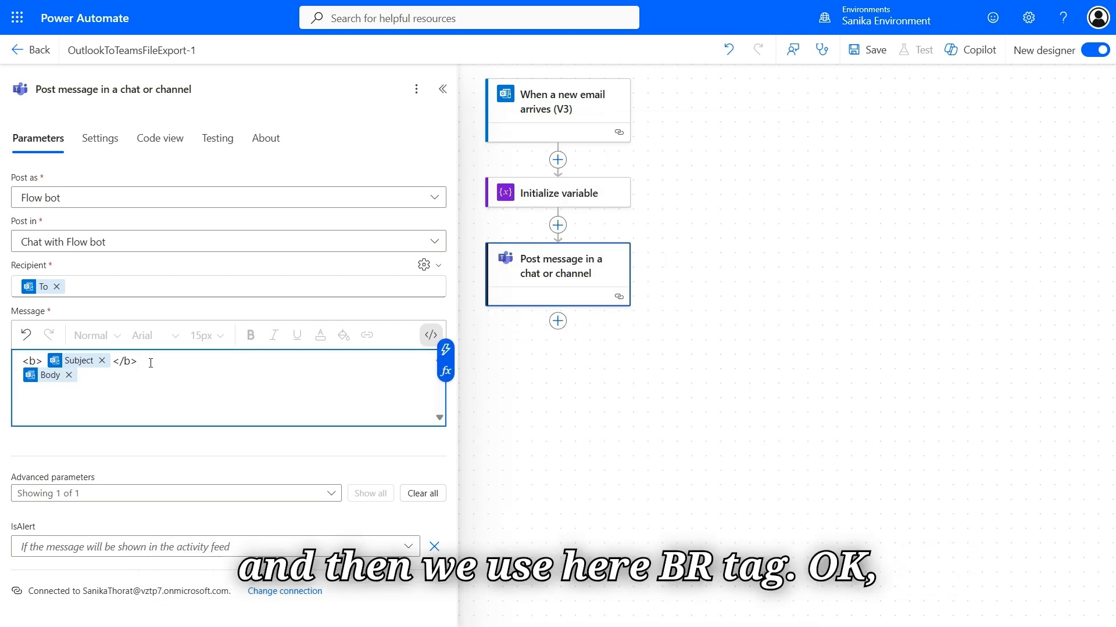
# Add a lowercase <br> tag after the subject's closing bold tag, and start a new line below Body
pyautogui.write('B>')
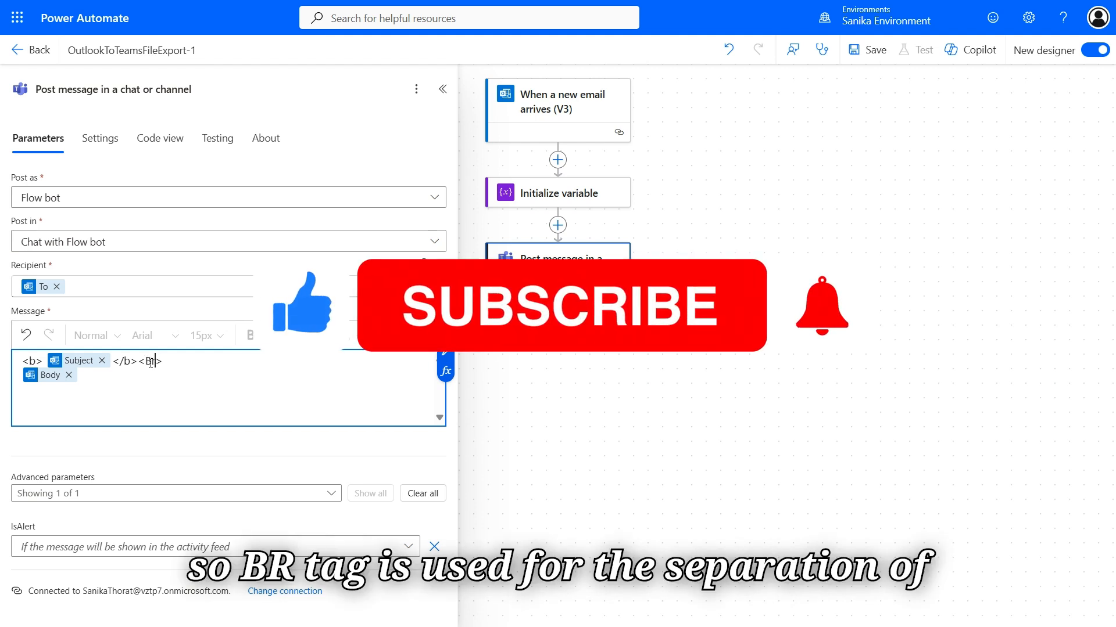
pyautogui.write('R')
pyautogui.press('BackSpace')
pyautogui.press('BackSpace')
pyautogui.write('br')
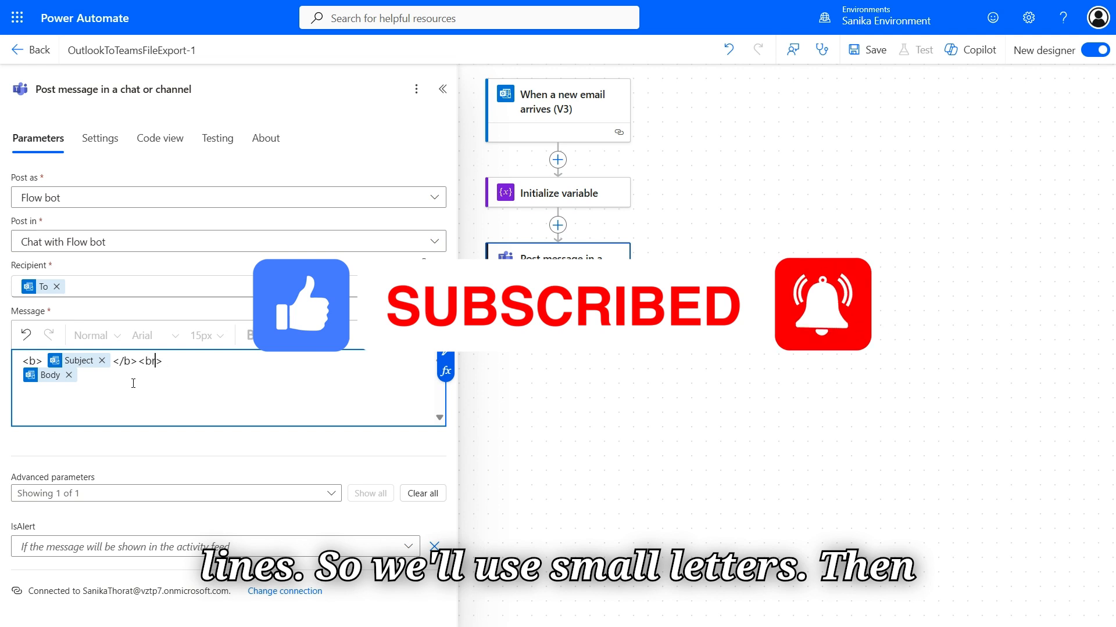
pyautogui.click(133, 380)
pyautogui.press('Return')
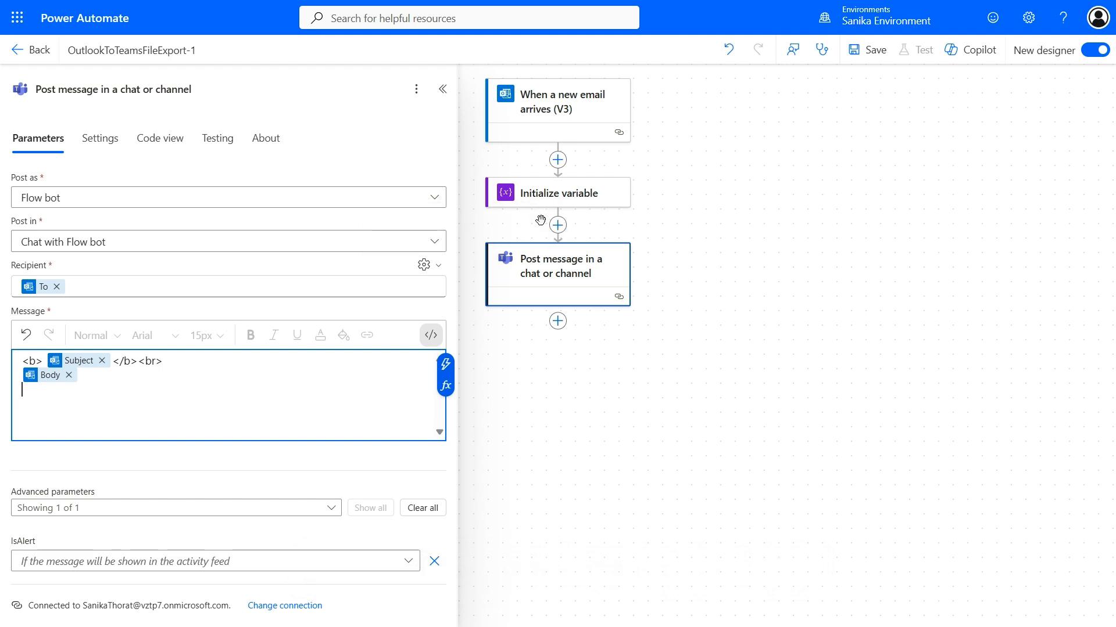
# Switch to SharePoint, refresh the Outlook Attachments library and copy the sharing link of Weekly Assignment_removed.pdf
pyautogui.moveTo(313, 5)
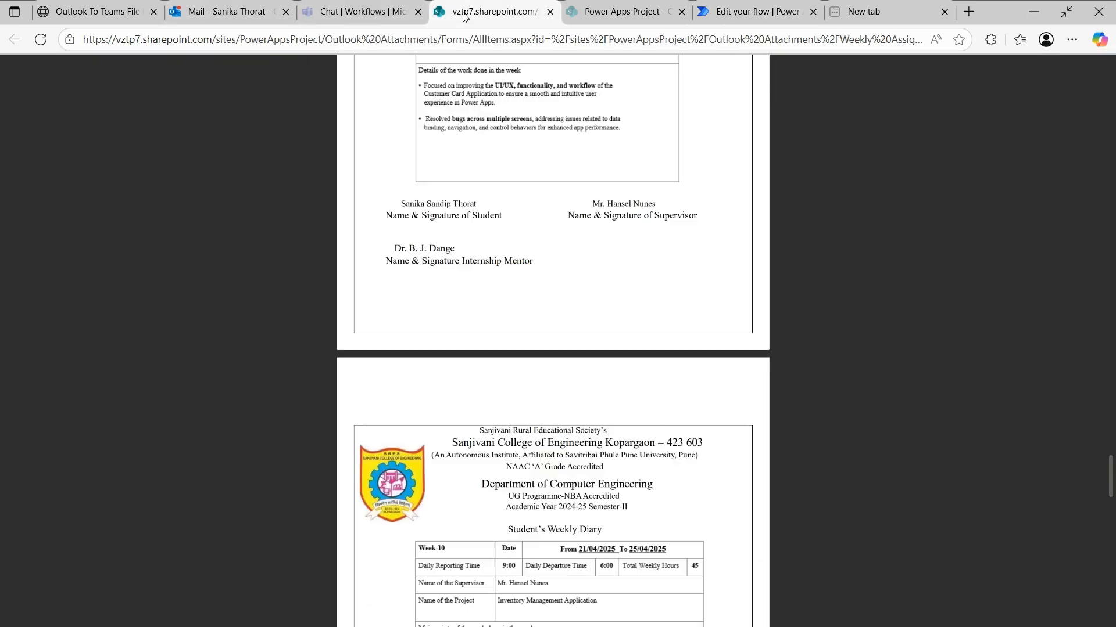
pyautogui.click(495, 11)
pyautogui.click(616, 11)
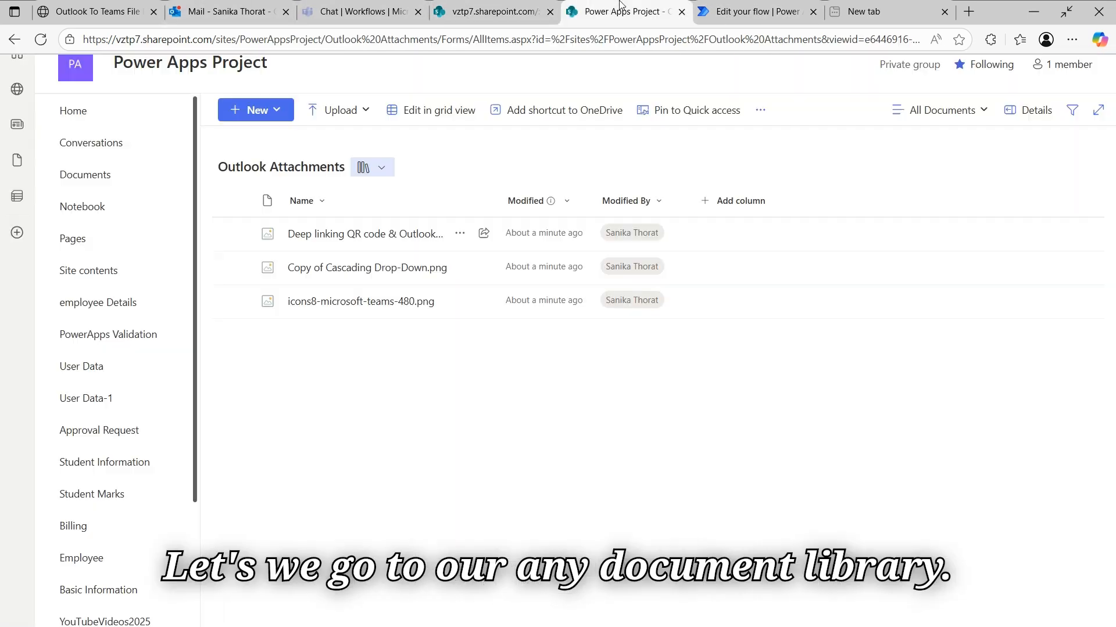
pyautogui.click(41, 40)
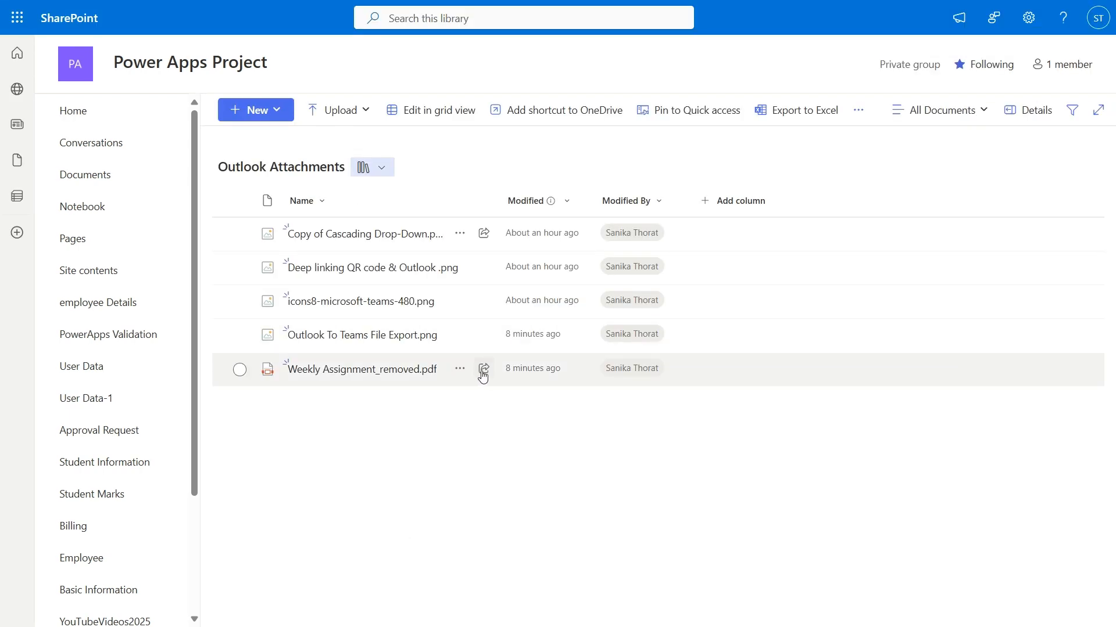
pyautogui.click(482, 375)
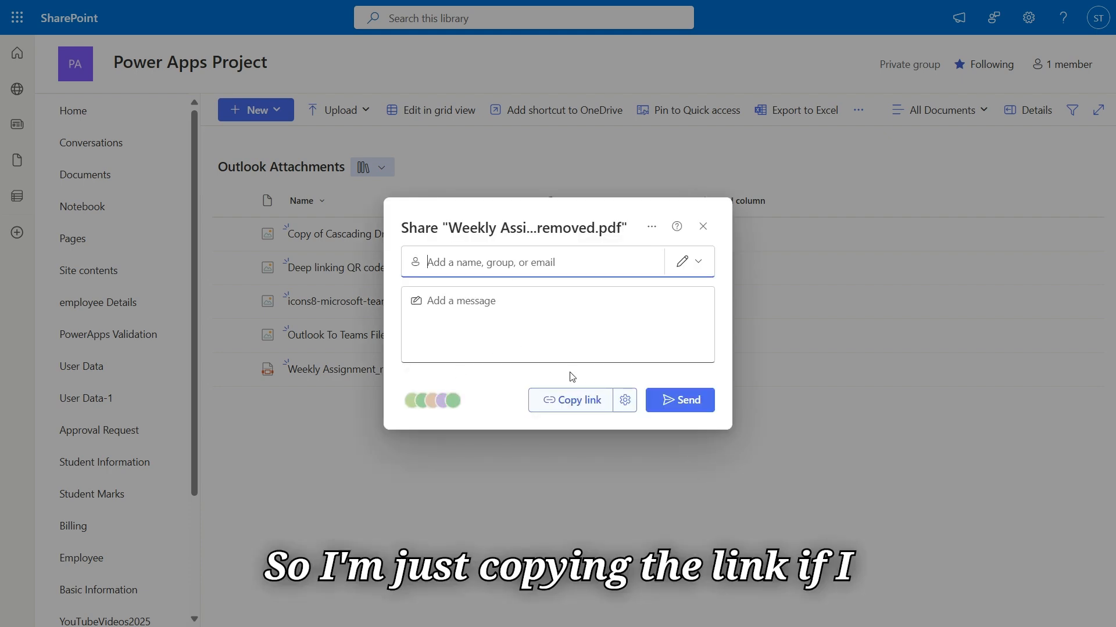
pyautogui.click(577, 406)
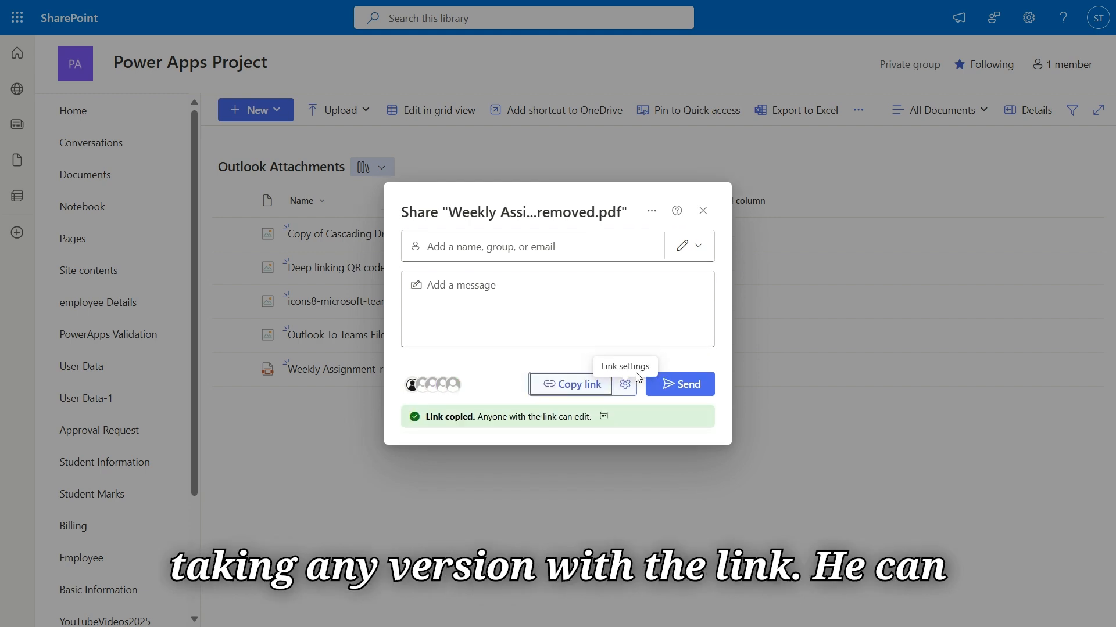
# Return to the Power Automate flow and write the link tag <a herf=""> on the line below Body, ready to fill between the quotes
pyautogui.moveTo(491, 3)
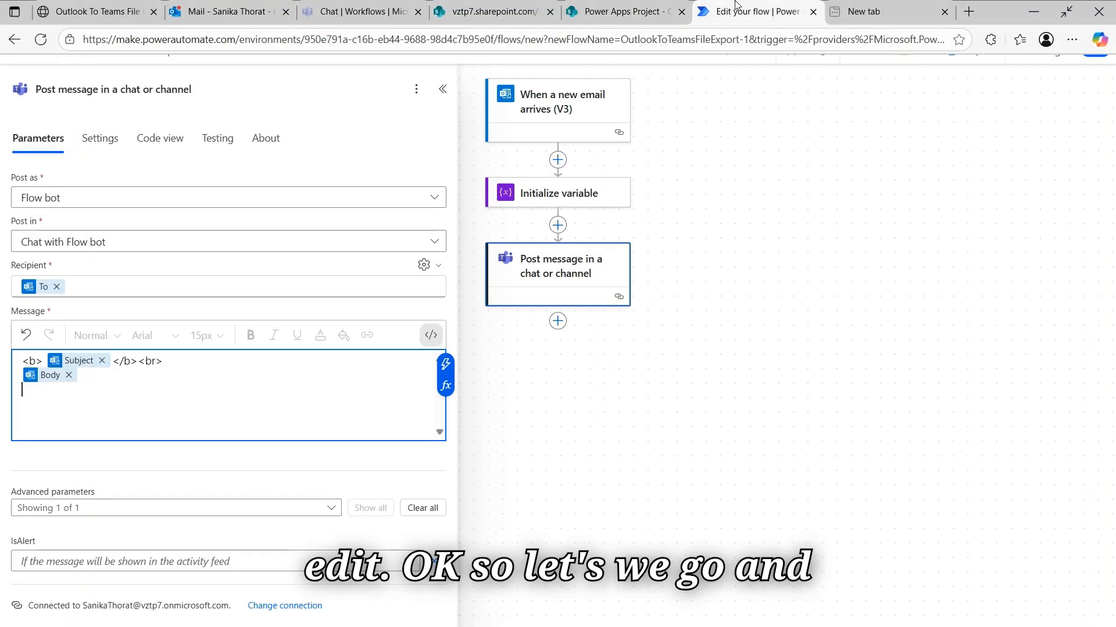
pyautogui.click(755, 11)
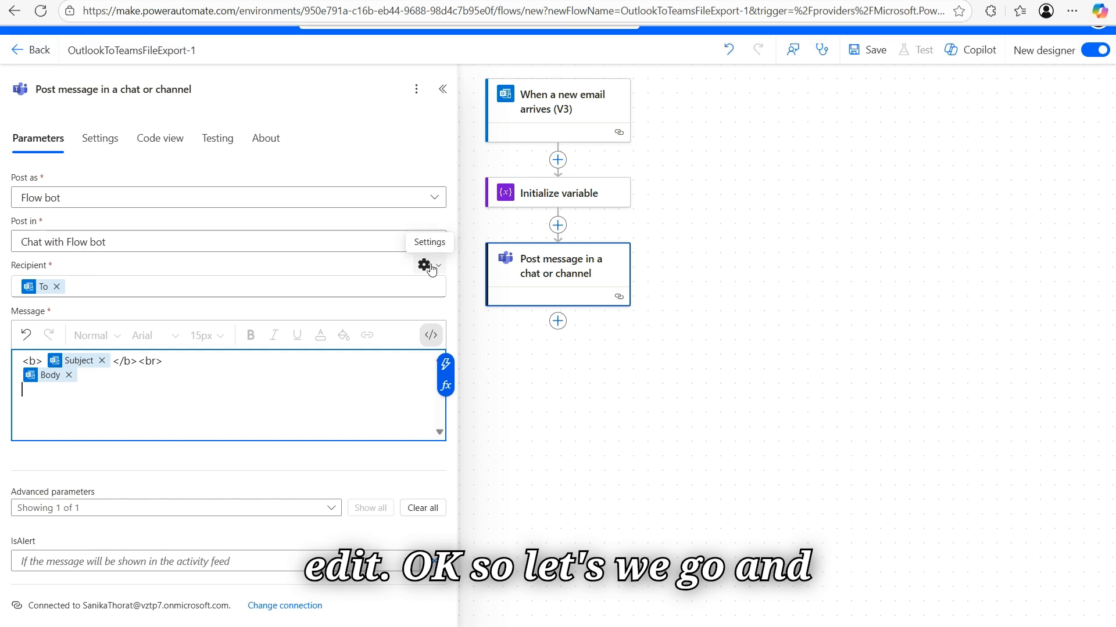
pyautogui.write('<>')
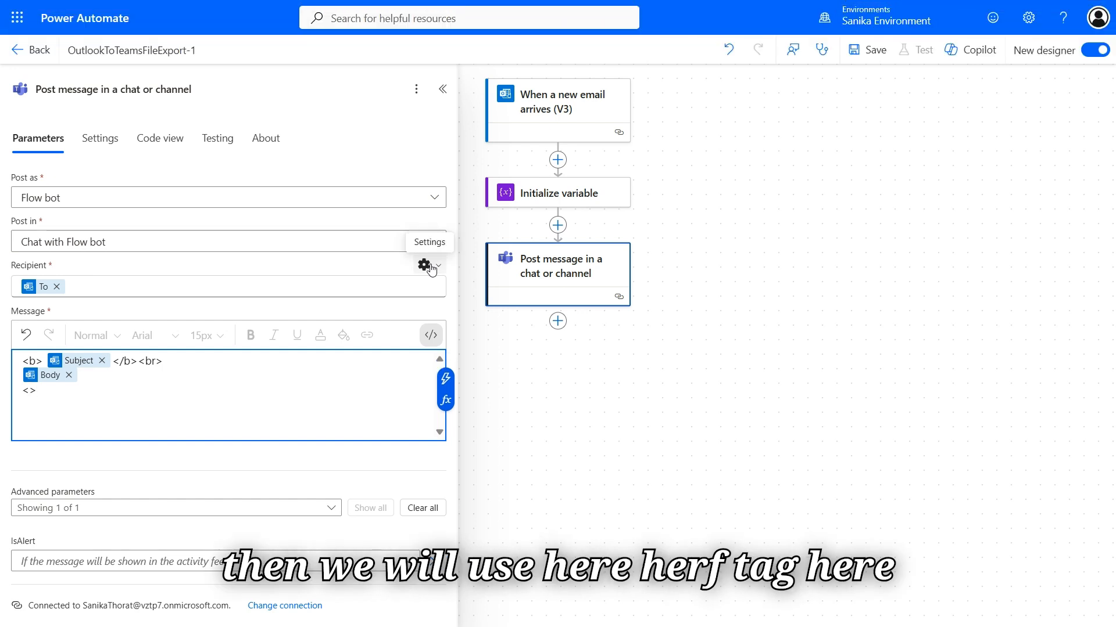
pyautogui.write('a herf')
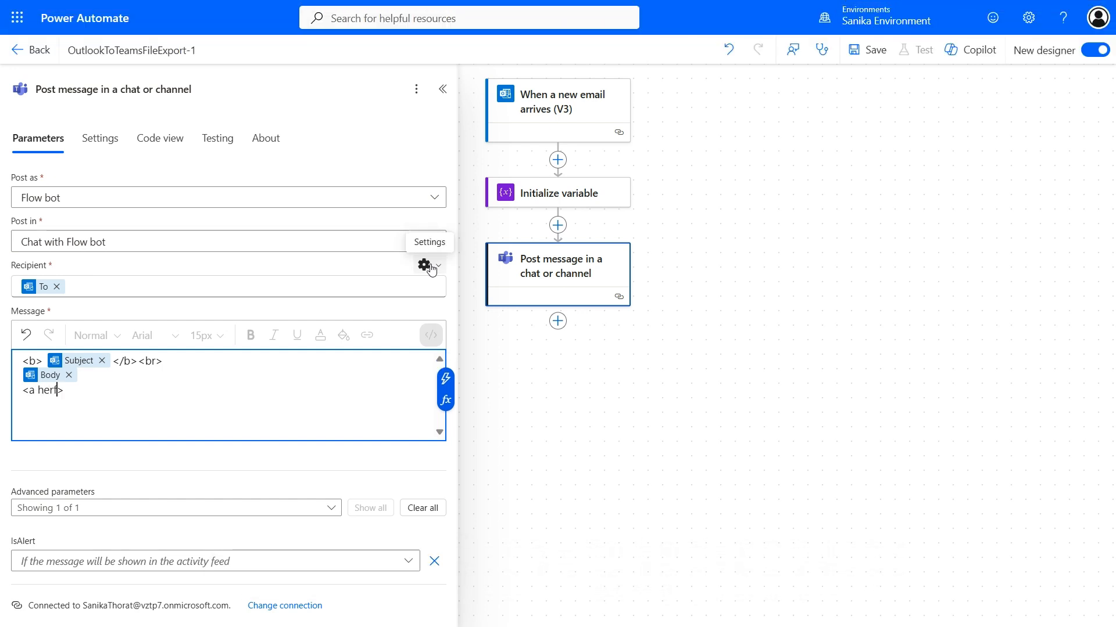
pyautogui.write('=')
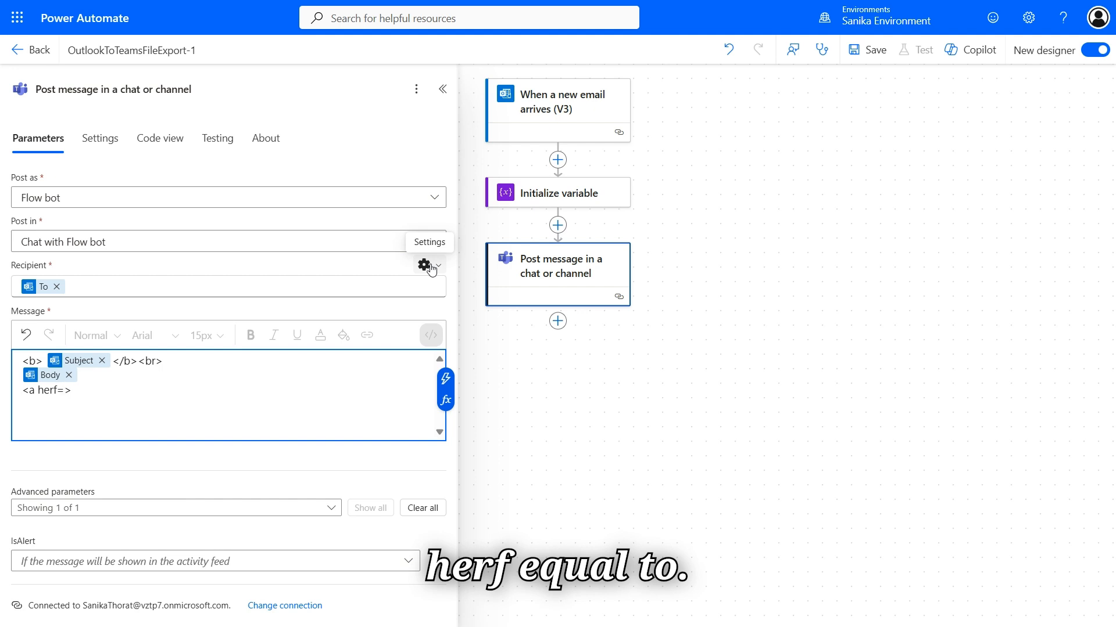
pyautogui.write('""')
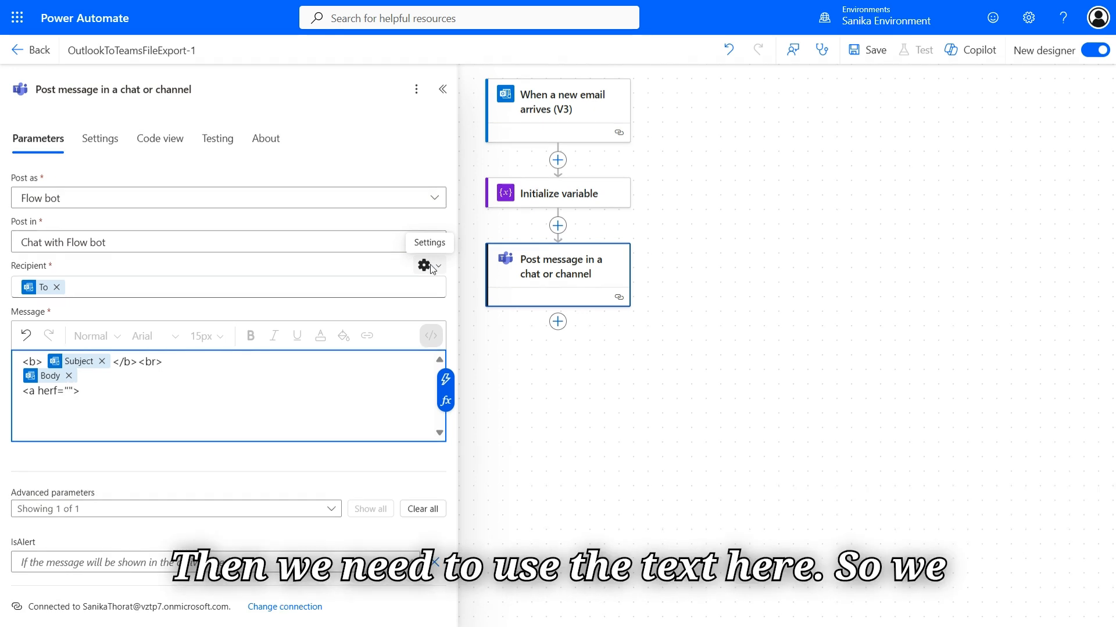
pyautogui.click(307, 303)
pyautogui.click(173, 404)
pyautogui.press('Left')
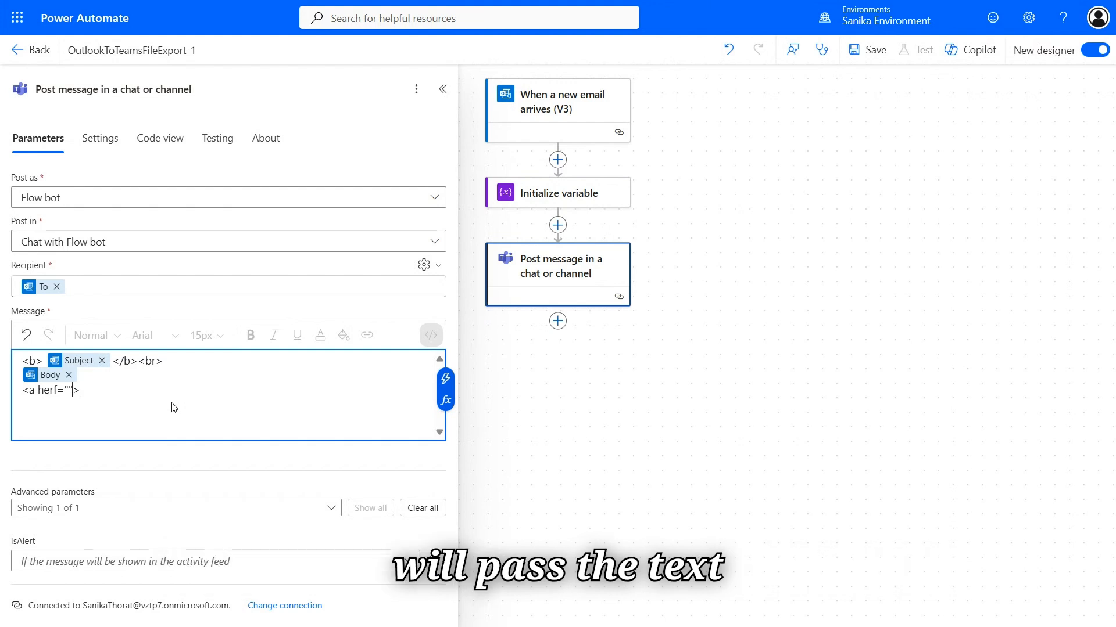
pyautogui.press('Left')
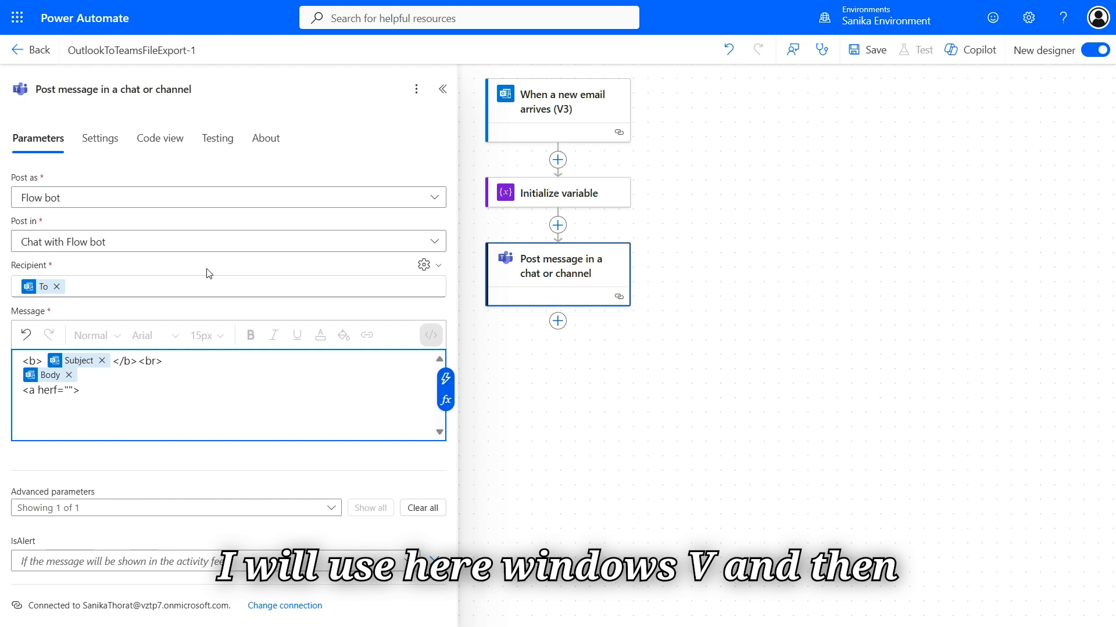
pyautogui.hotkey('ctrl', 'v')
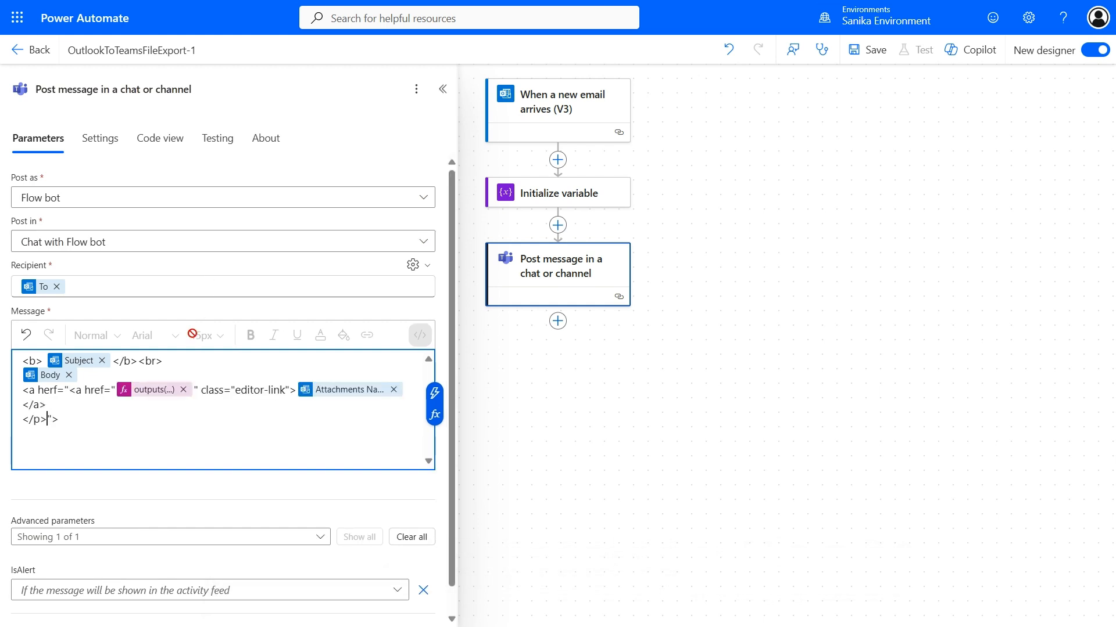
pyautogui.hotkey('ctrl', 'z')
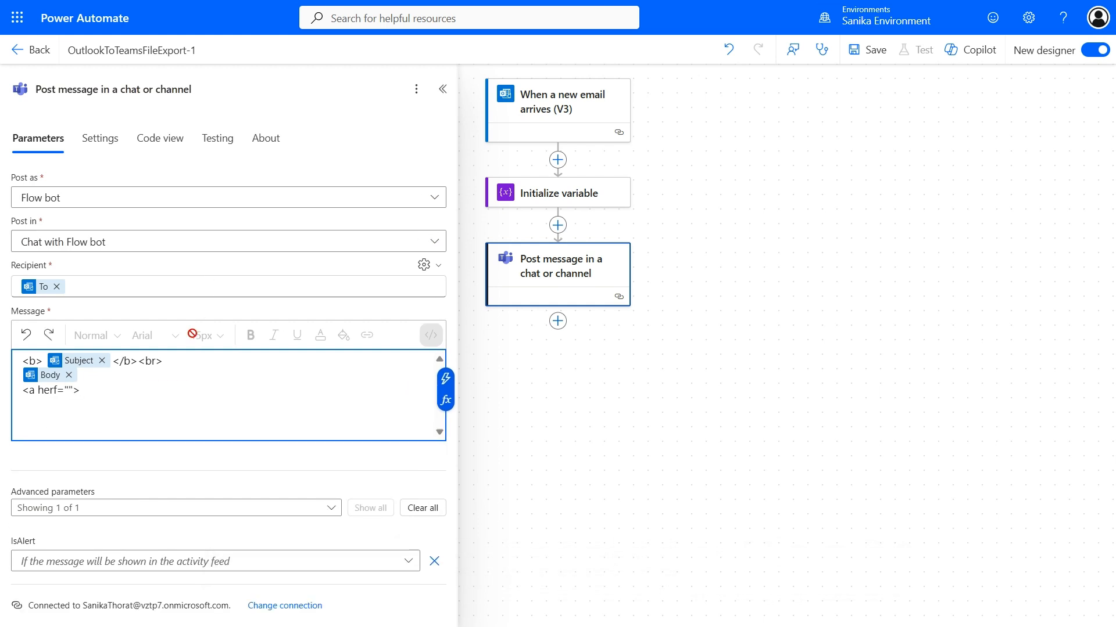
pyautogui.hotkey('ctrl', 'v')
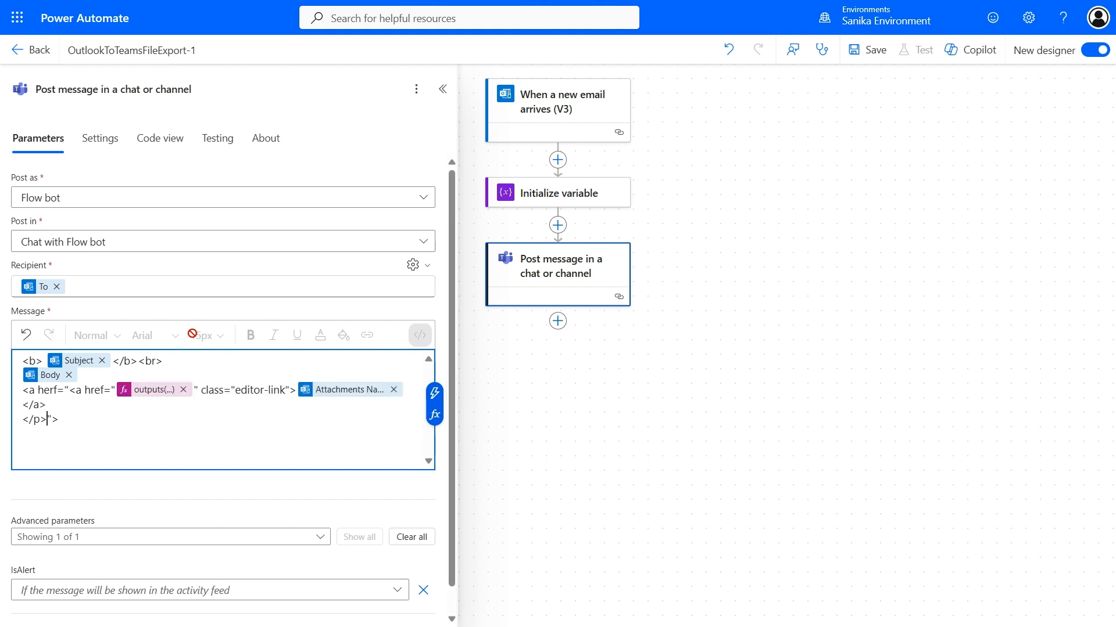
pyautogui.hotkey('ctrl', 'z')
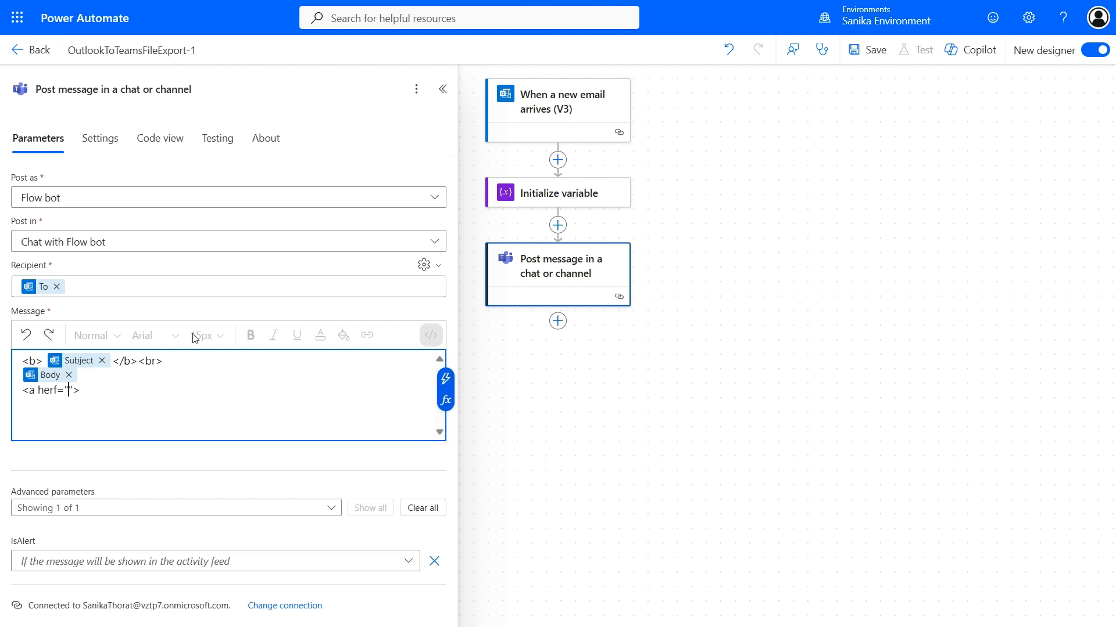
# Paste the copied SharePoint file link between the tag's quotes, add the link text Attachments and close it with </a>
pyautogui.hotkey('ctrl', 'v')
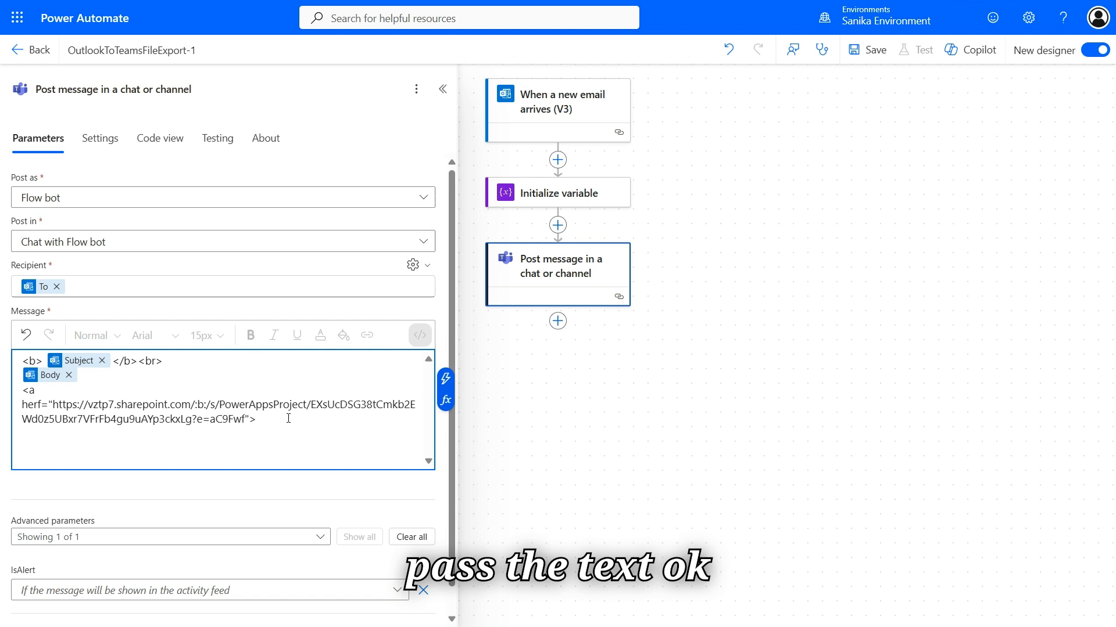
pyautogui.write('Atta')
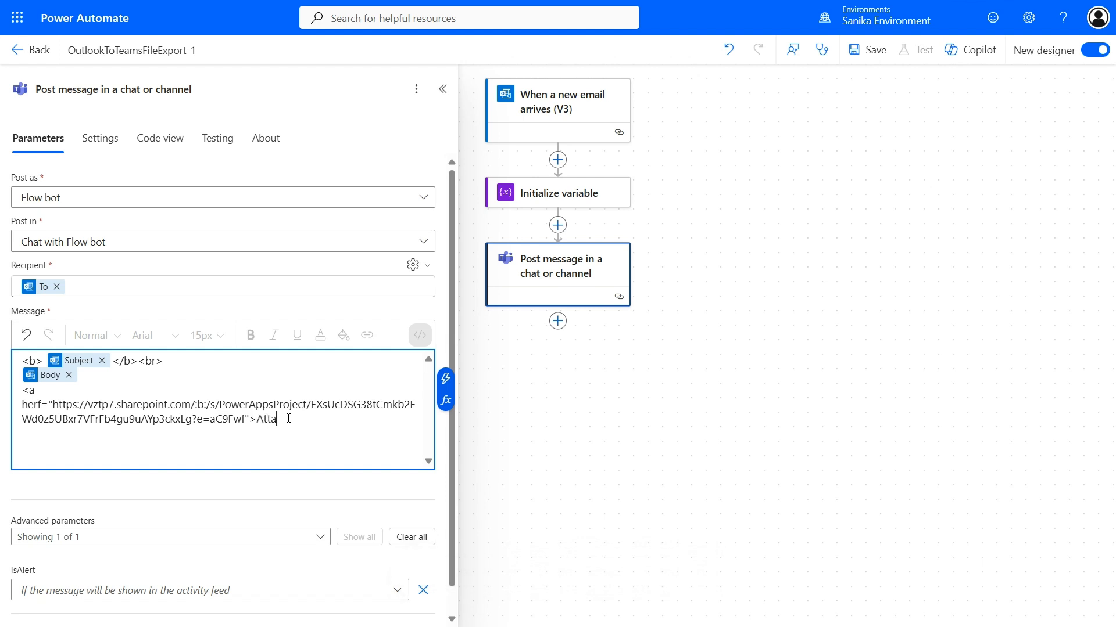
pyautogui.write('chments')
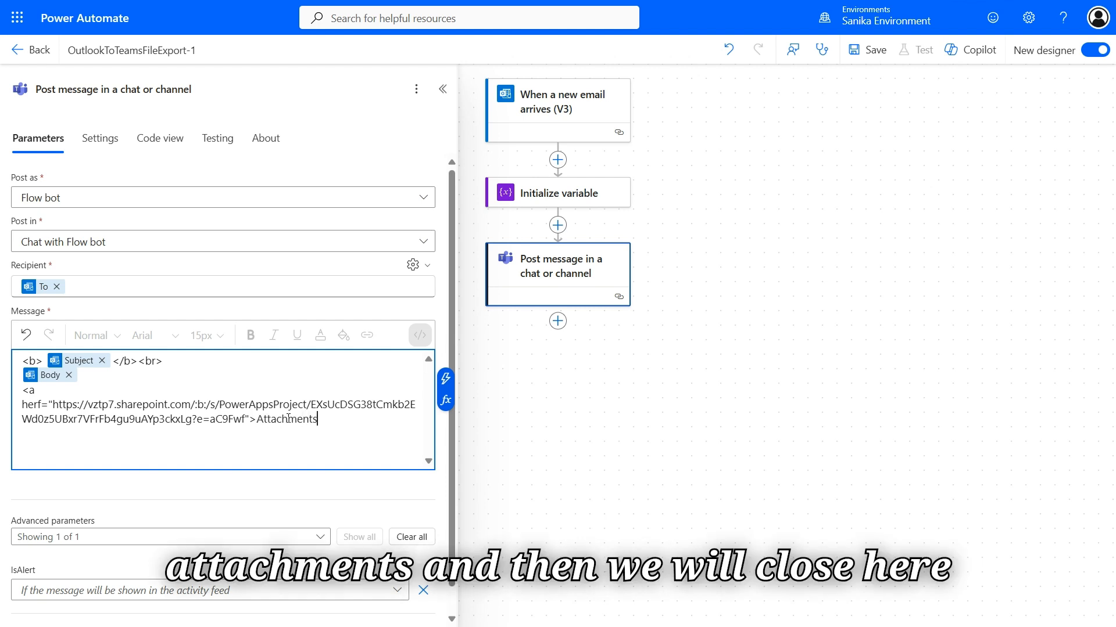
pyautogui.write('<')
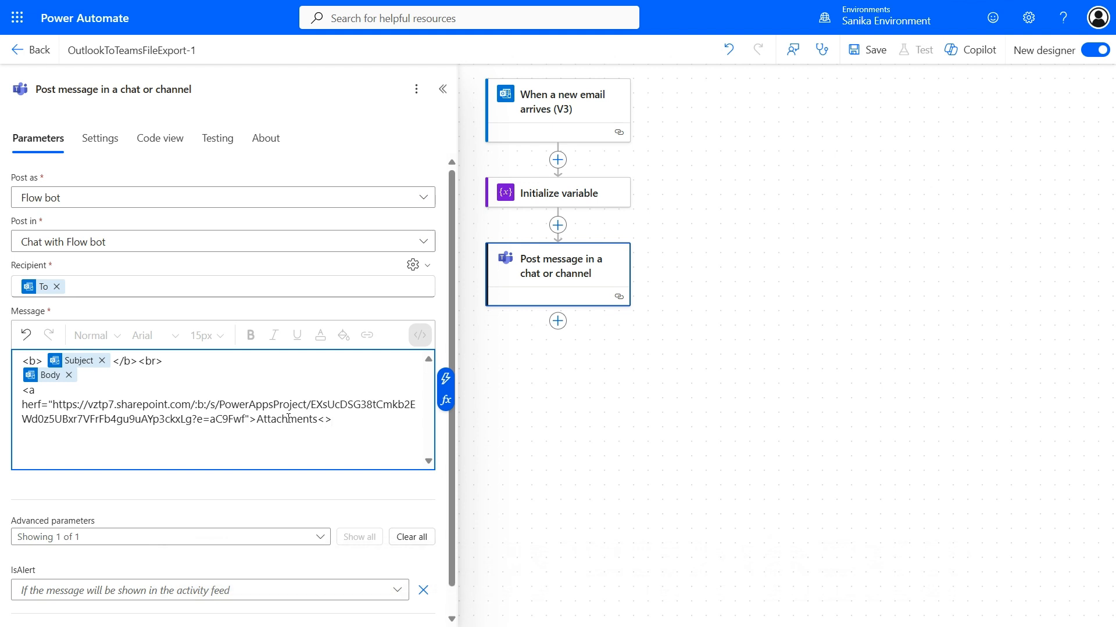
pyautogui.write('/a>')
# Save the flow and start a manual test run
pyautogui.click(875, 50)
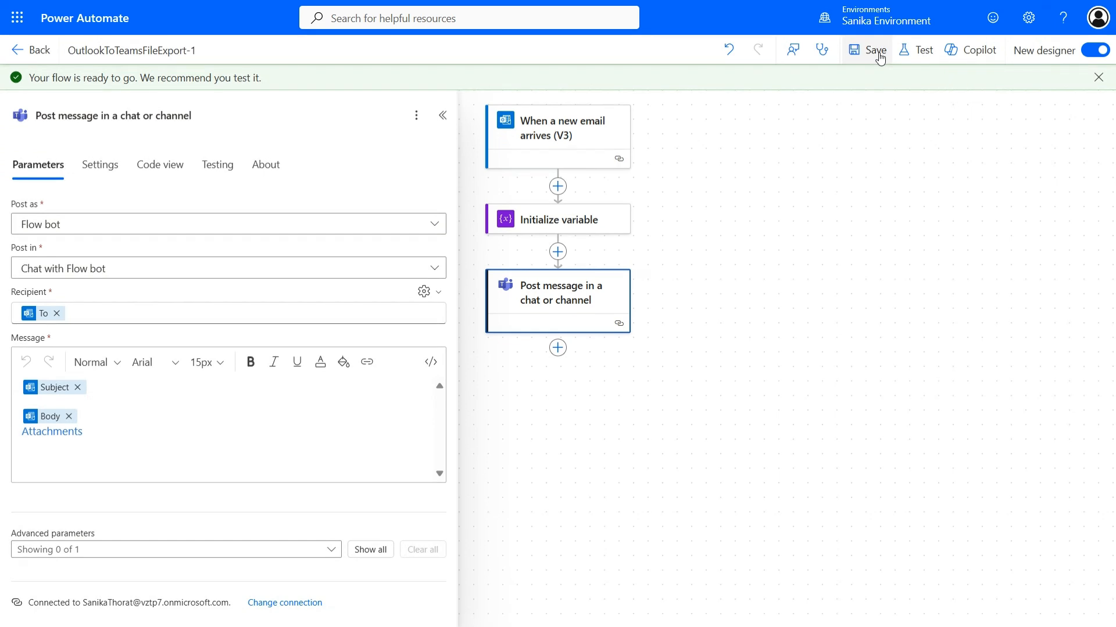
pyautogui.click(924, 50)
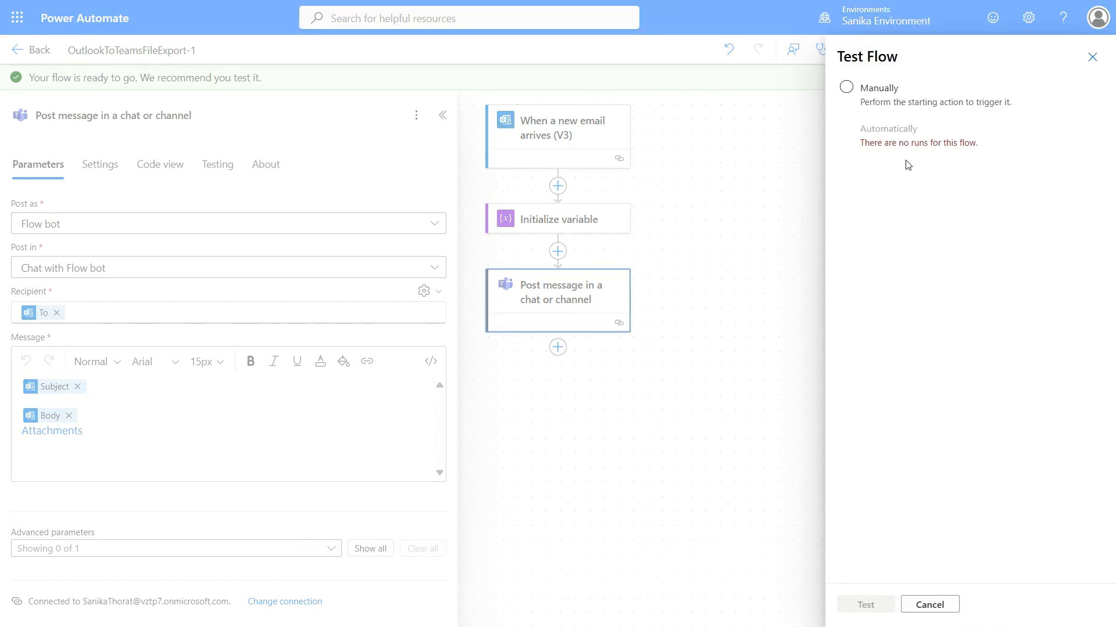
pyautogui.click(876, 107)
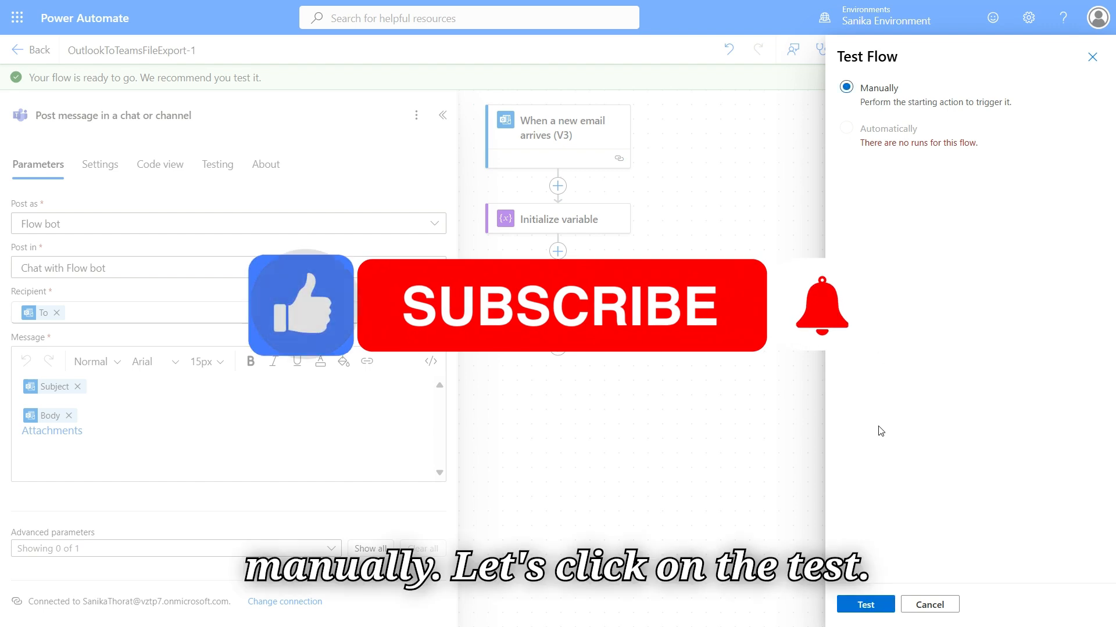
pyautogui.click(865, 605)
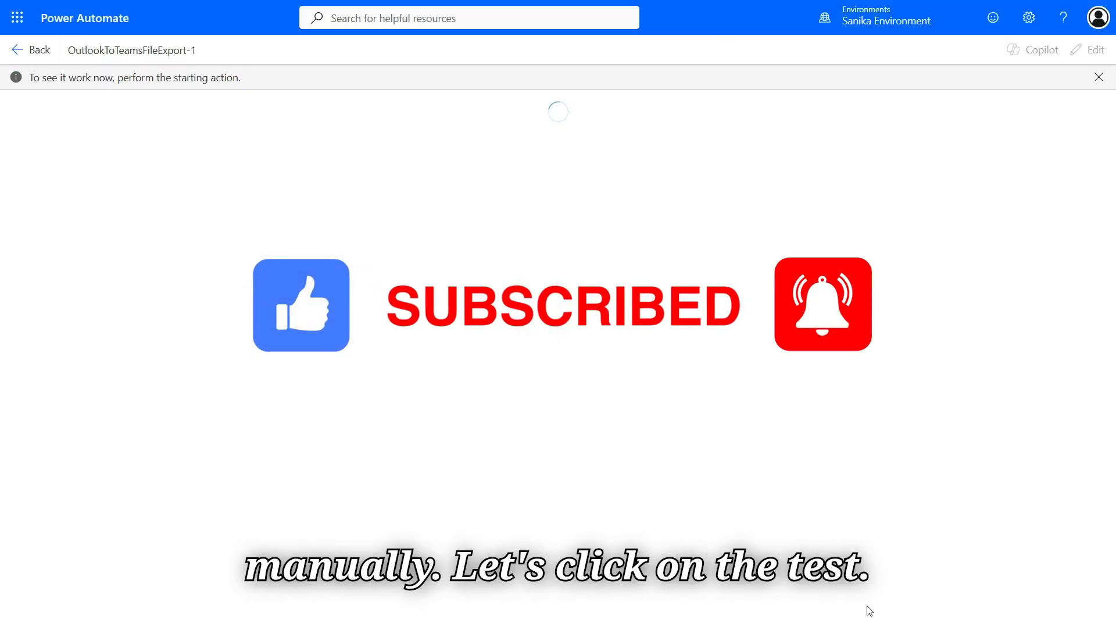
# Switch to Outlook and delete the email Outlook To Teams File Export from the Inbox
pyautogui.press('F11')
pyautogui.click(227, 11)
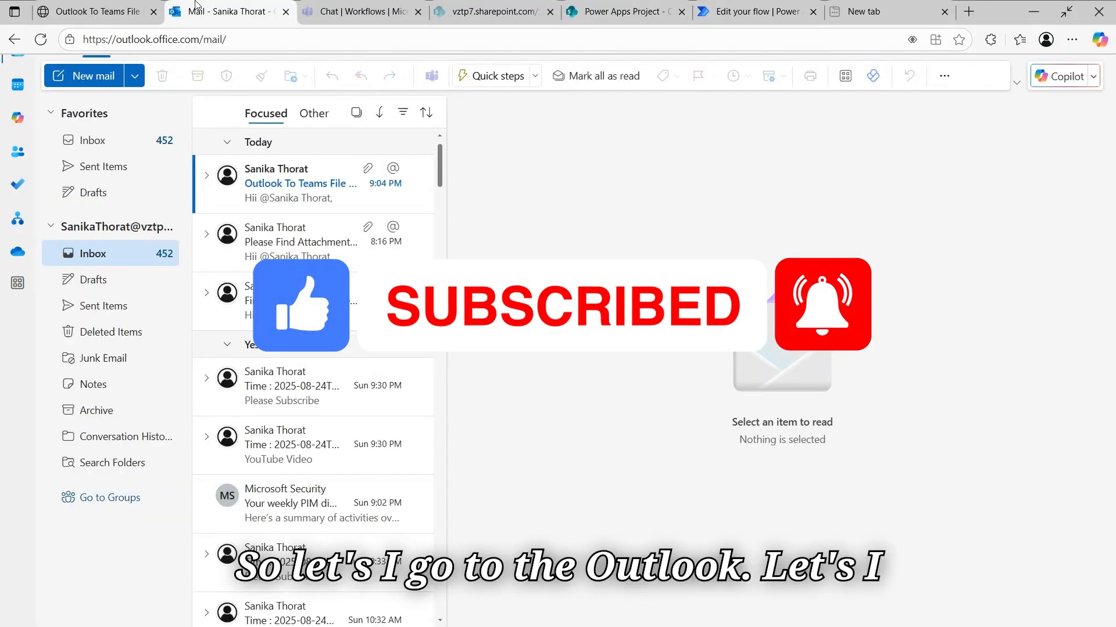
pyautogui.click(286, 185)
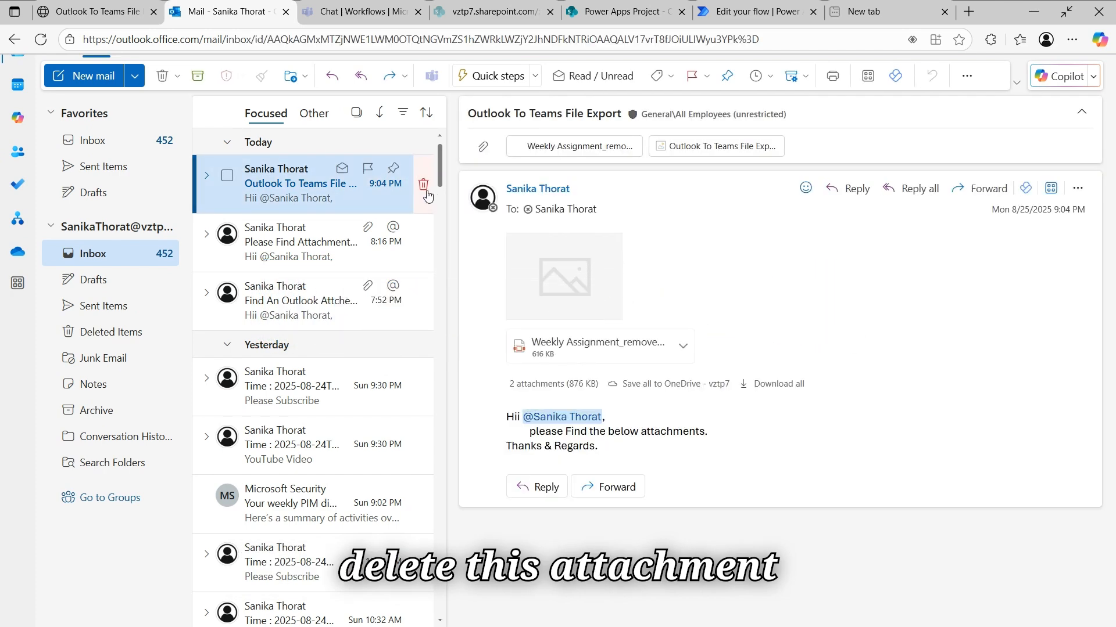
pyautogui.click(423, 185)
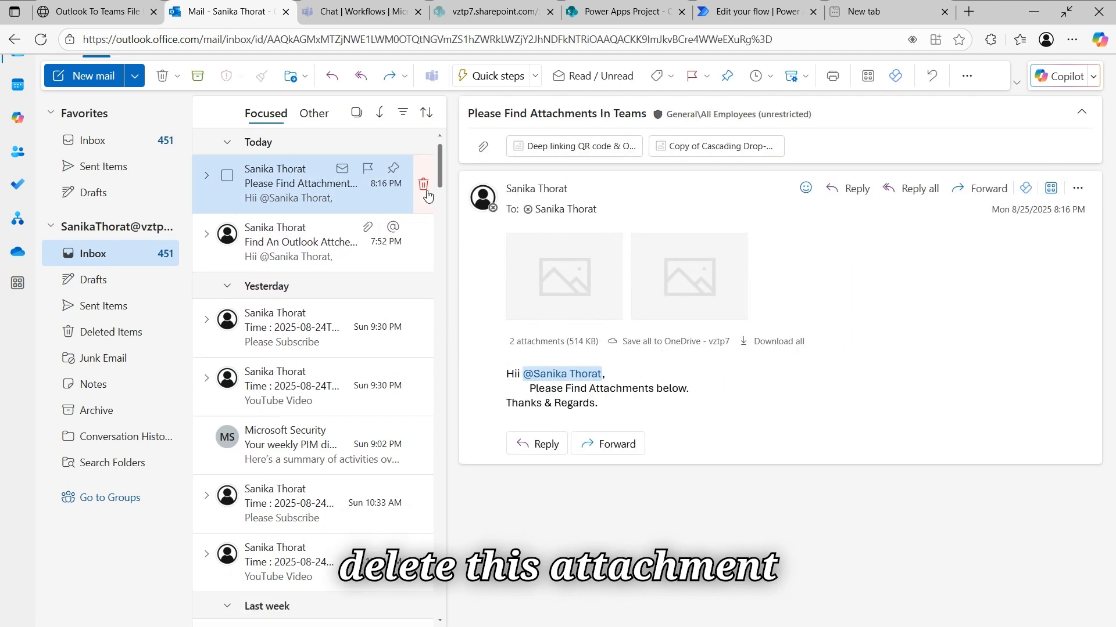
# Try to recover the deleted Outlook To Teams File Export email from Deleted Items, and return to the Inbox
pyautogui.click(139, 343)
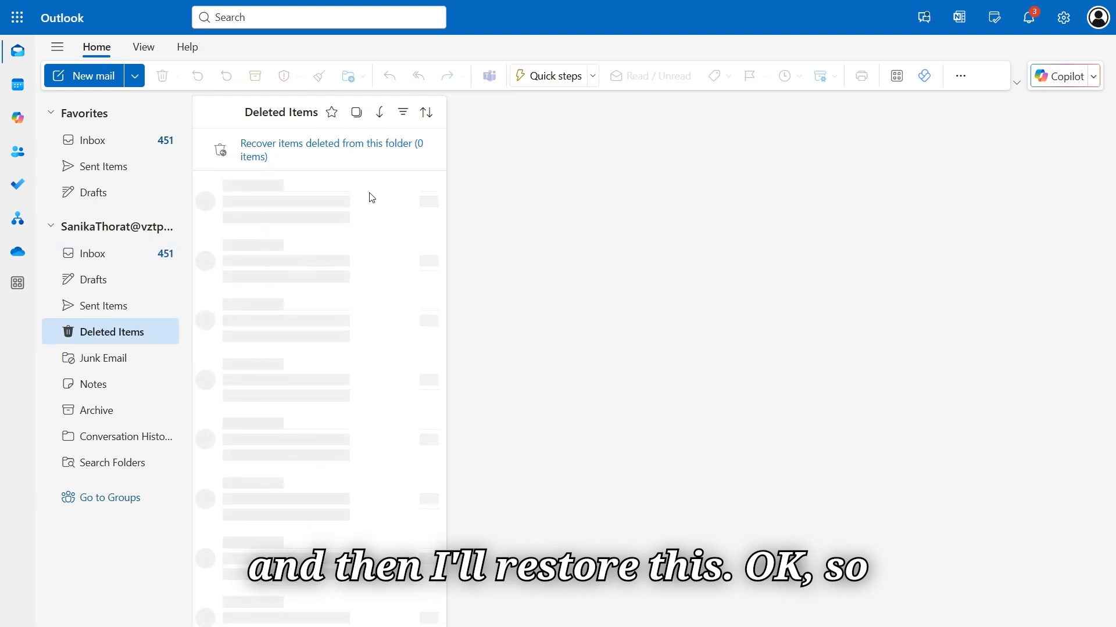
pyautogui.click(318, 224)
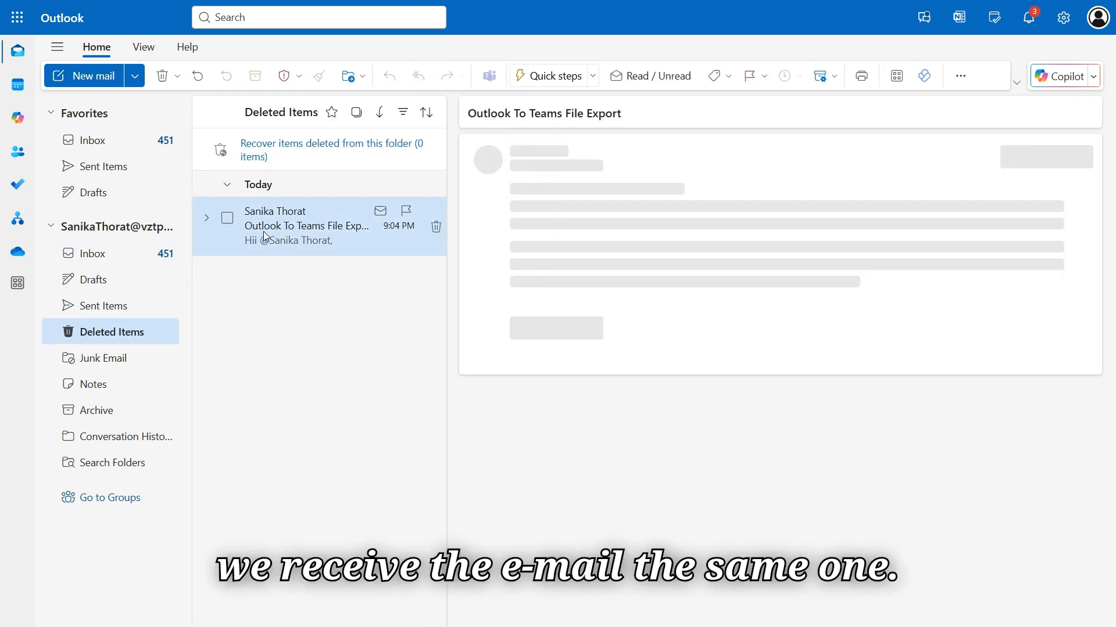
pyautogui.click(229, 222)
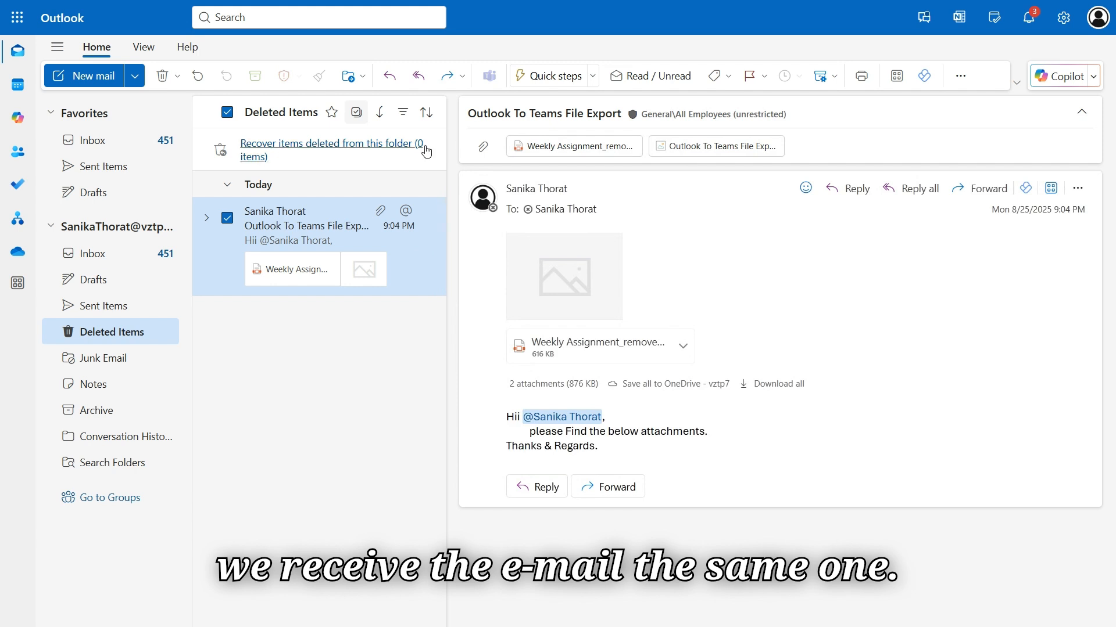
pyautogui.click(356, 150)
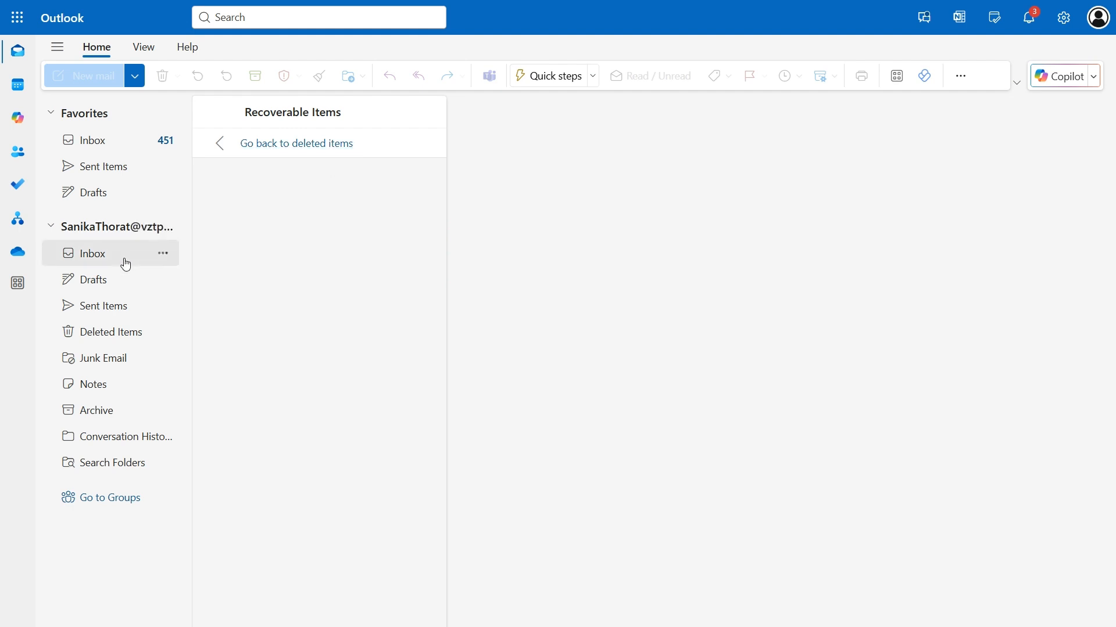
pyautogui.click(125, 263)
pyautogui.click(301, 174)
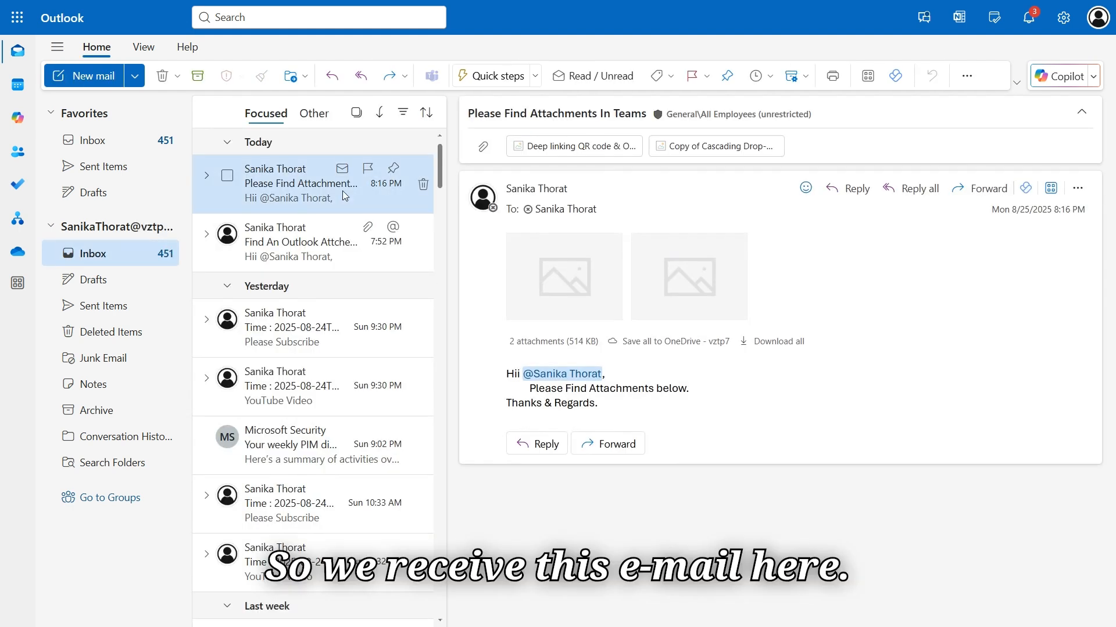
# Send a new email to your own mailbox with subject New Email test, body Hii test 1 and the Weekly Assignment PDF attached
pyautogui.click(85, 75)
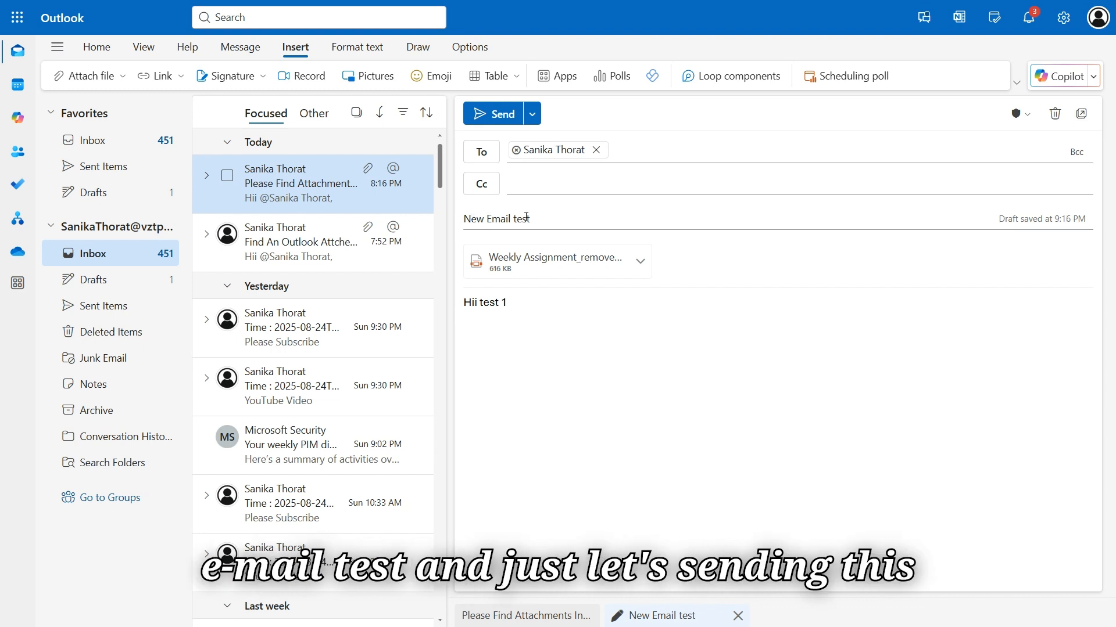
pyautogui.click(501, 115)
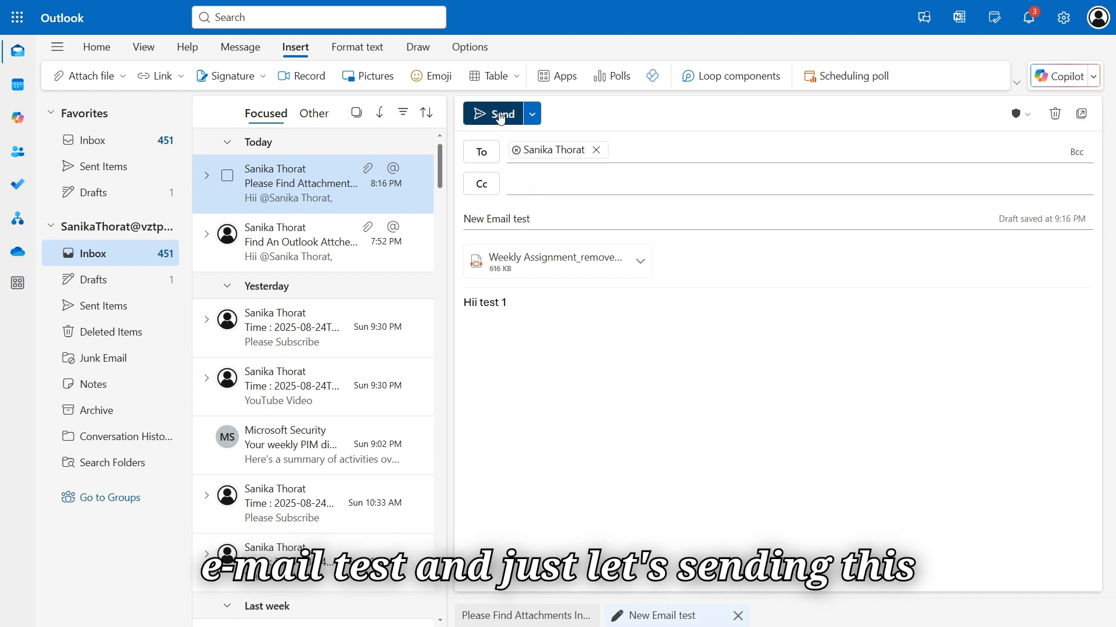
# Check the test run in Power Automate and examine the posted message's subject, body and attachment link in the Teams Workflows chat
pyautogui.moveTo(702, 3)
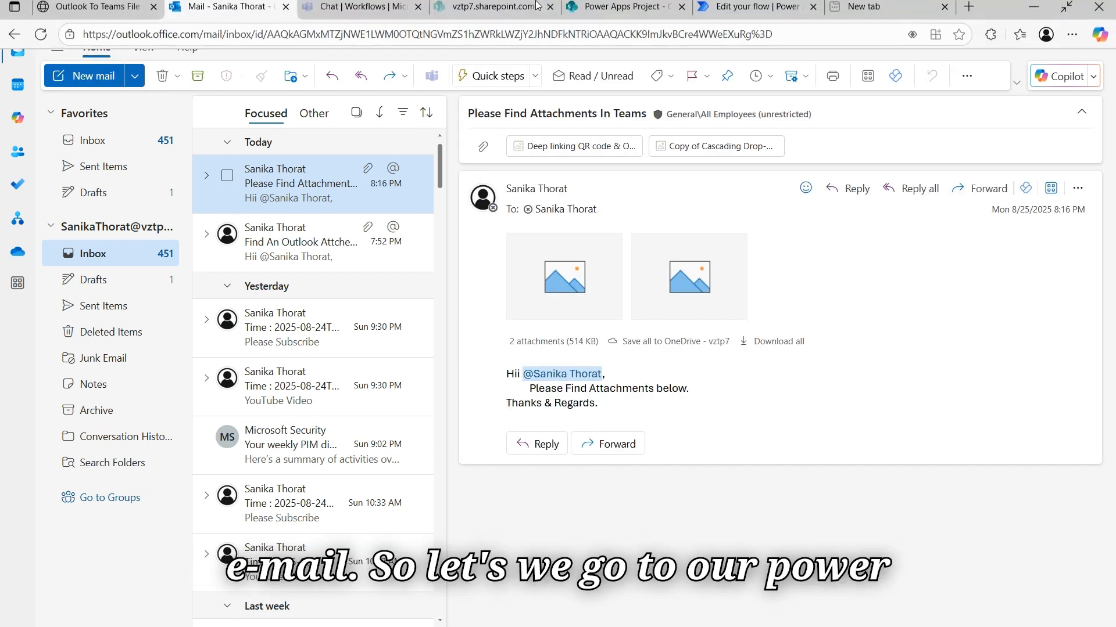
pyautogui.click(744, 4)
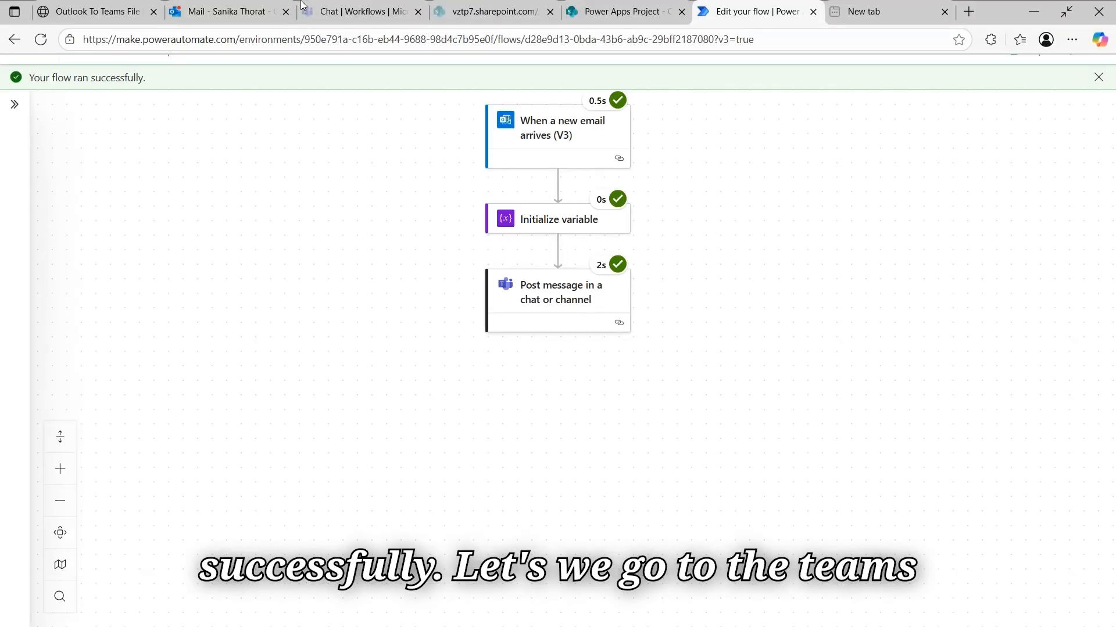
pyautogui.click(370, 6)
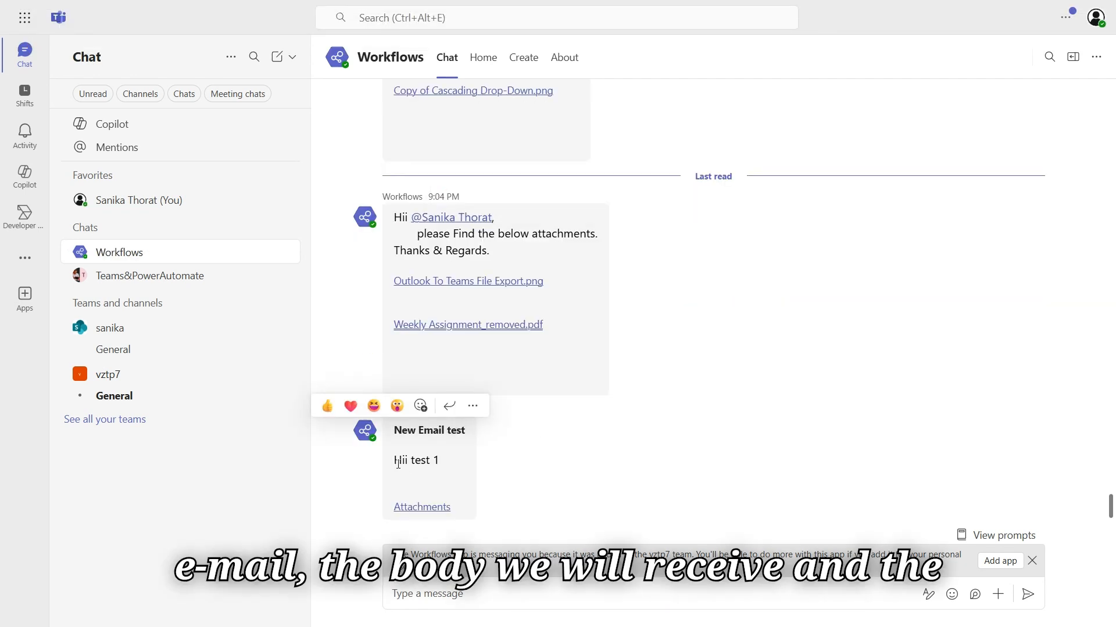
pyautogui.moveTo(398, 463); pyautogui.dragTo(478, 460)
pyautogui.click(449, 488)
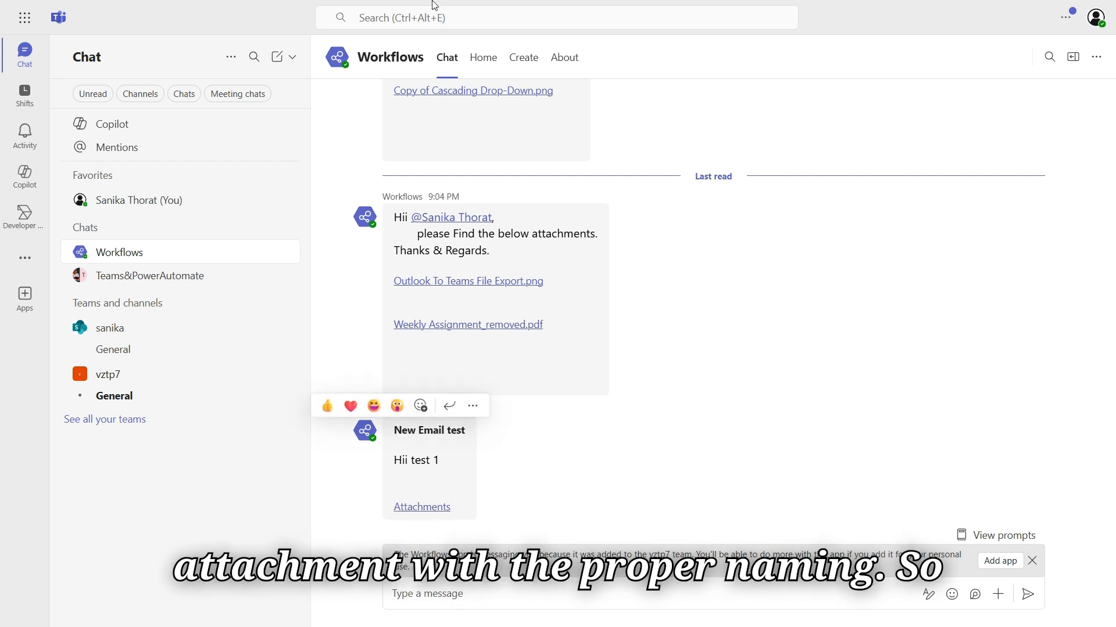
# Return to the Power Automate flow, dismiss the run notification and reopen the flow for editing
pyautogui.moveTo(452, 4)
pyautogui.click(733, 8)
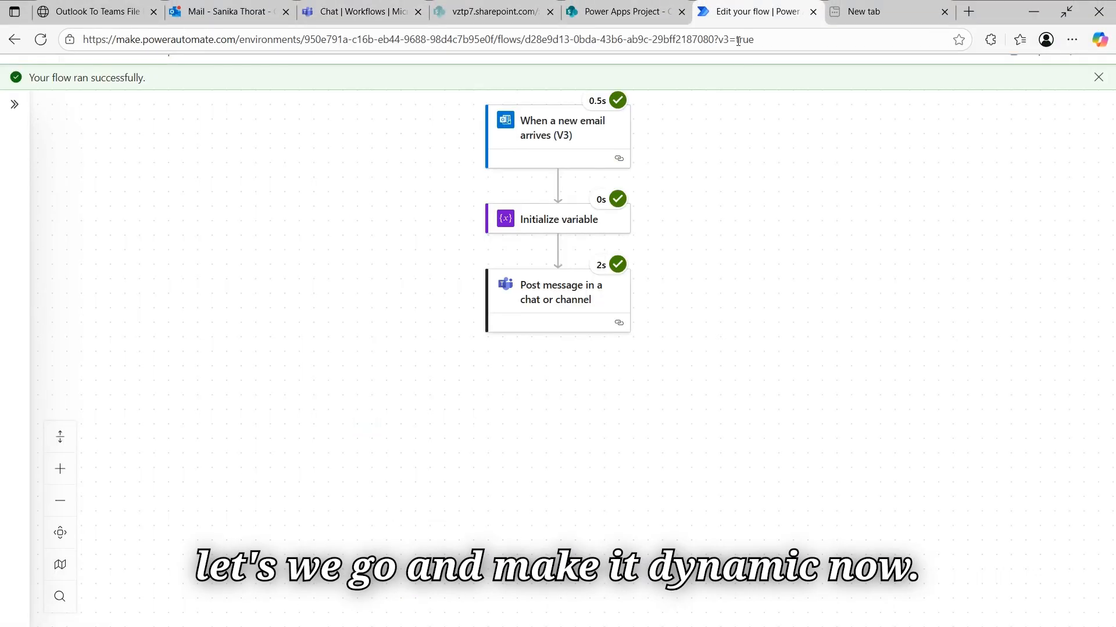
pyautogui.click(1098, 77)
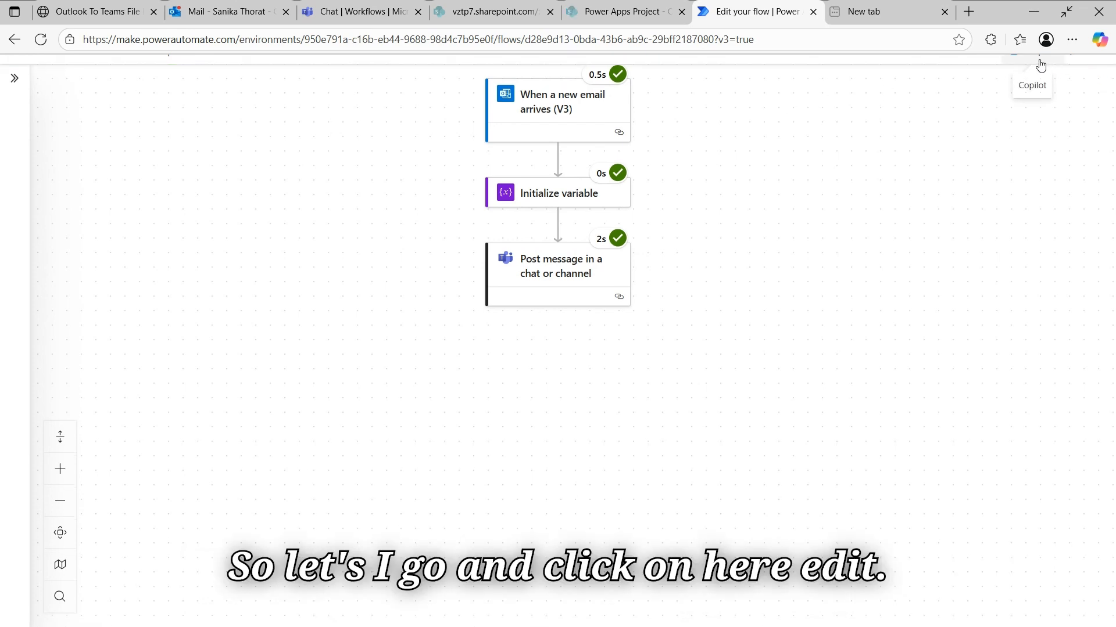
pyautogui.click(1074, 54)
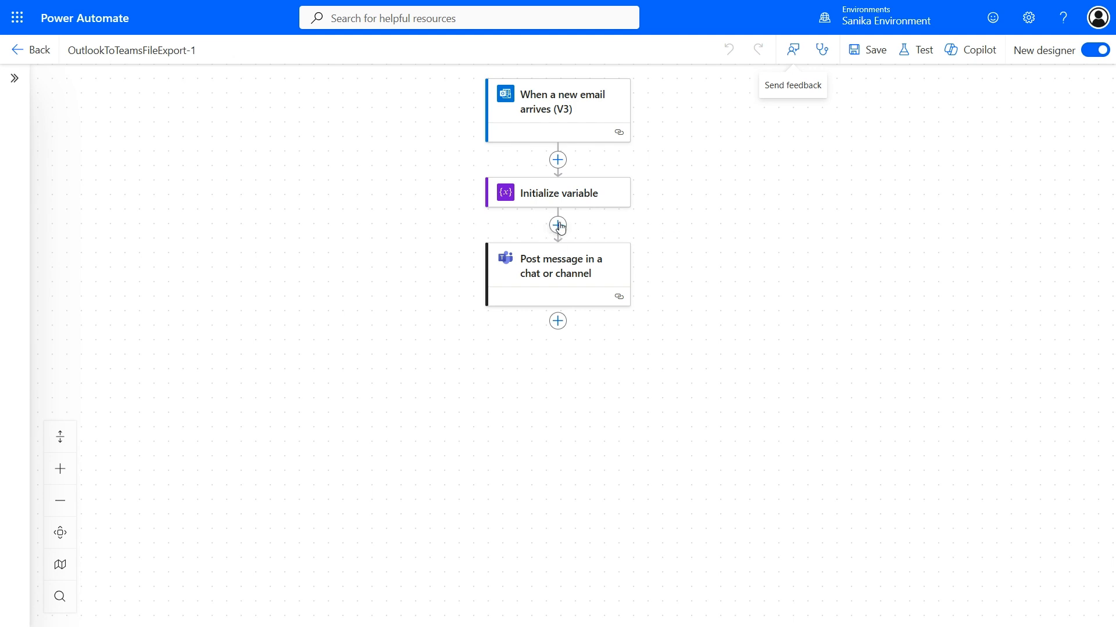
pyautogui.click(565, 273)
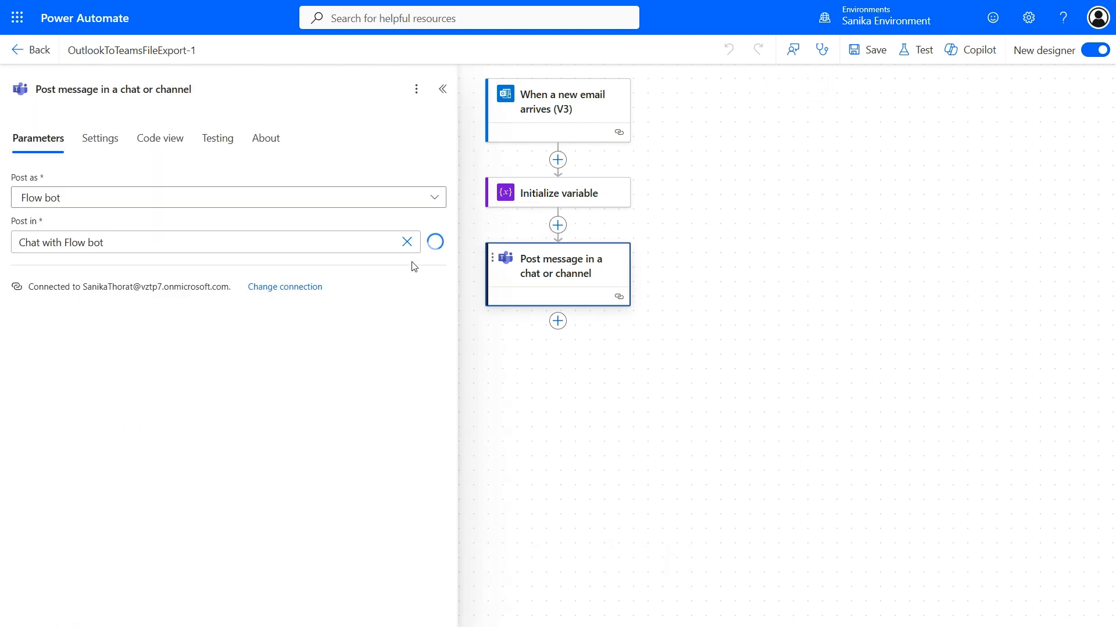
# Insert a SharePoint Create file action between Initialize variable and Post message in a chat or channel
pyautogui.click(558, 226)
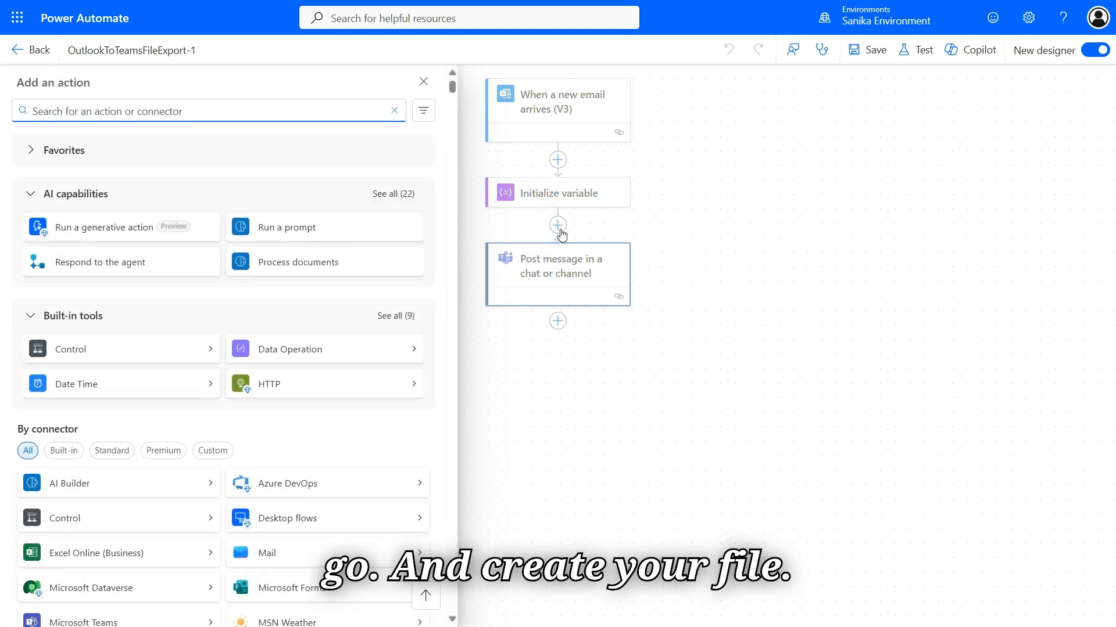
pyautogui.write('shar')
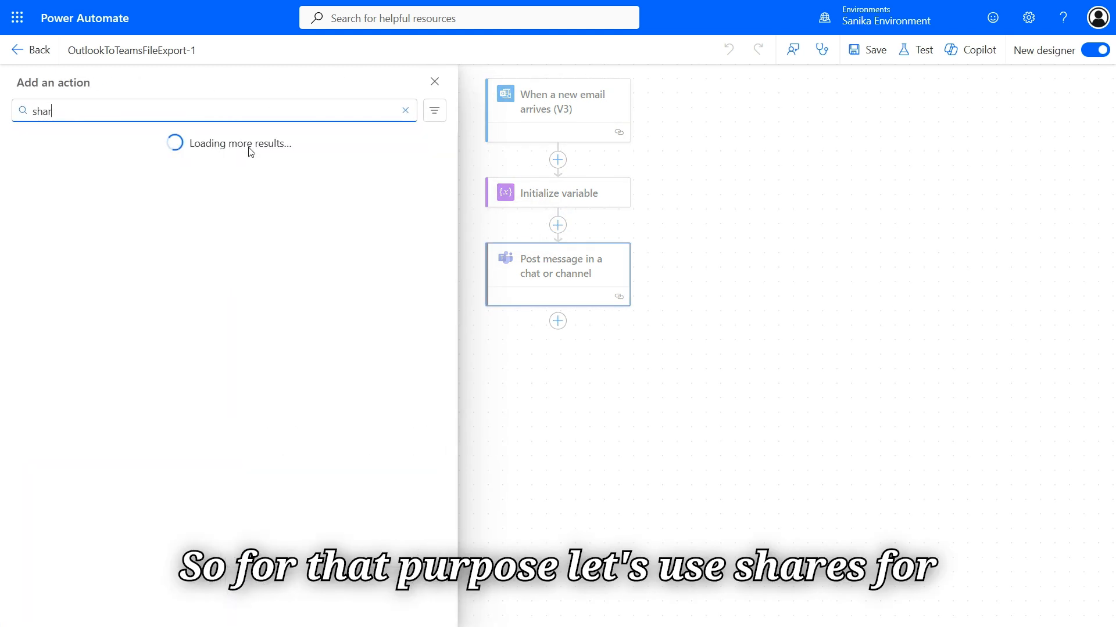
pyautogui.write('epoint')
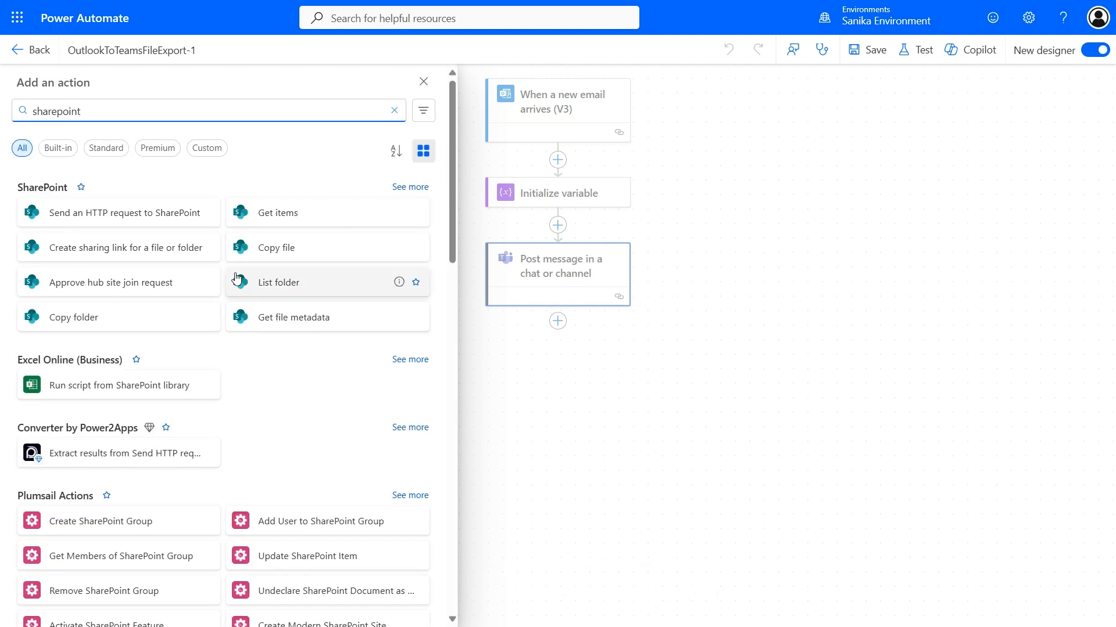
pyautogui.click(427, 188)
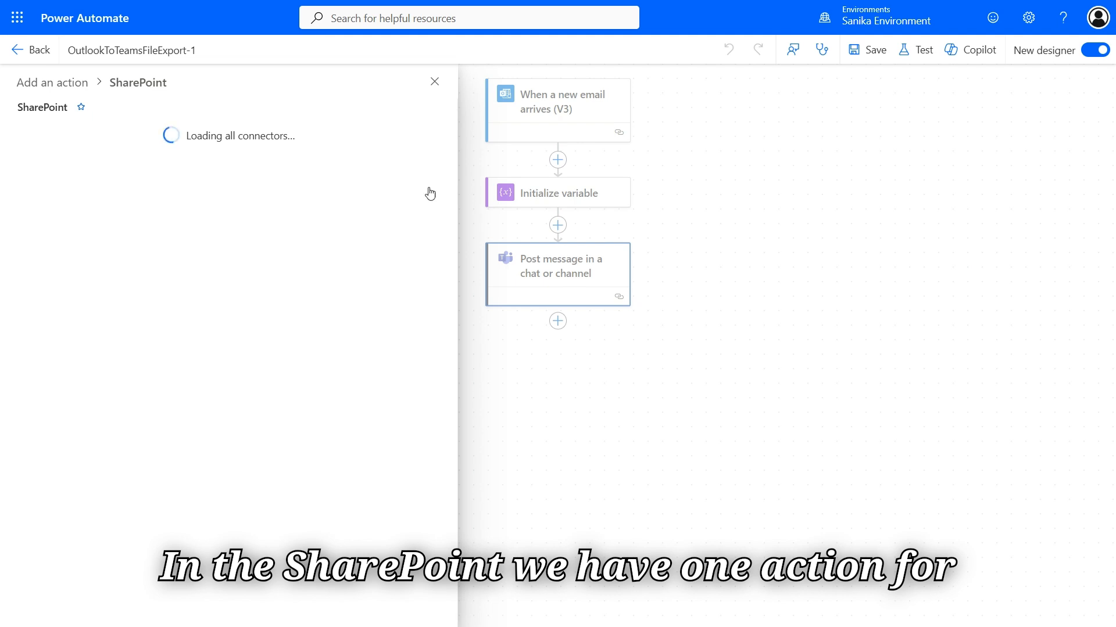
pyautogui.click(138, 289)
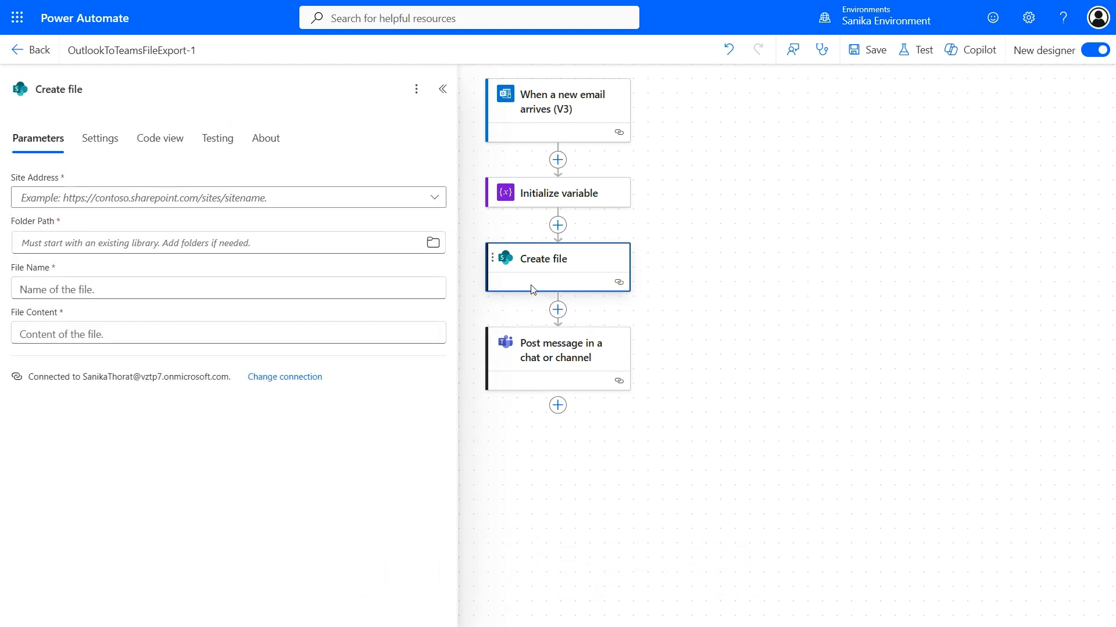
# Set the Create file action's Site Address to Power Apps Project and its Folder Path to /Outlook Attachments
pyautogui.click(249, 194)
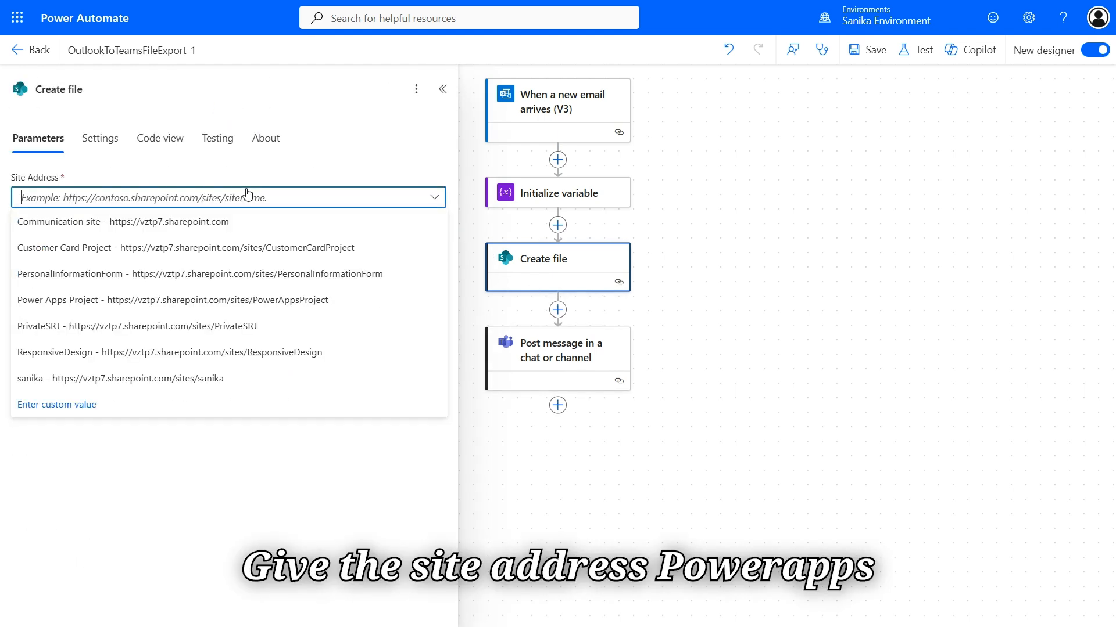
pyautogui.click(189, 300)
pyautogui.click(205, 246)
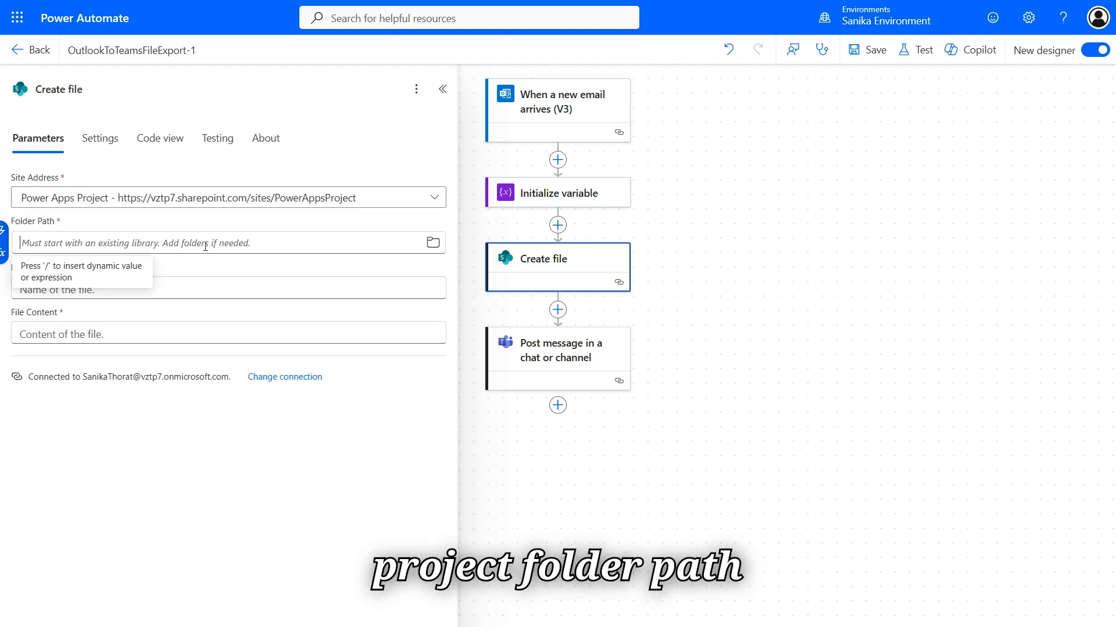
pyautogui.click(433, 242)
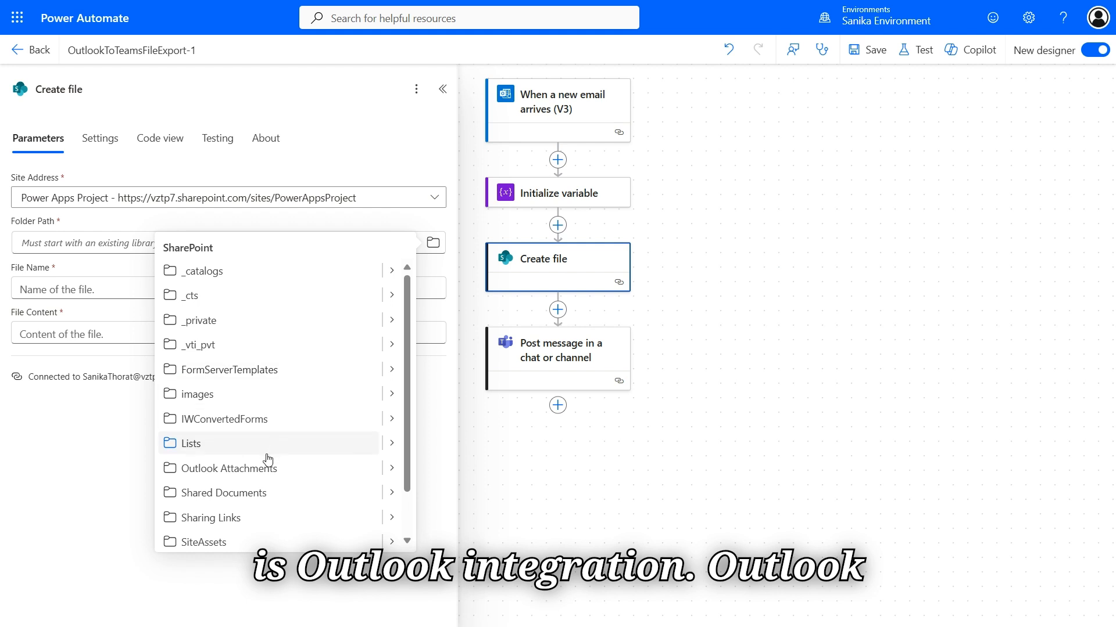
pyautogui.click(265, 470)
# Set the Create file action's File Name to the Attachments Name dynamic value from the email trigger
pyautogui.click(210, 290)
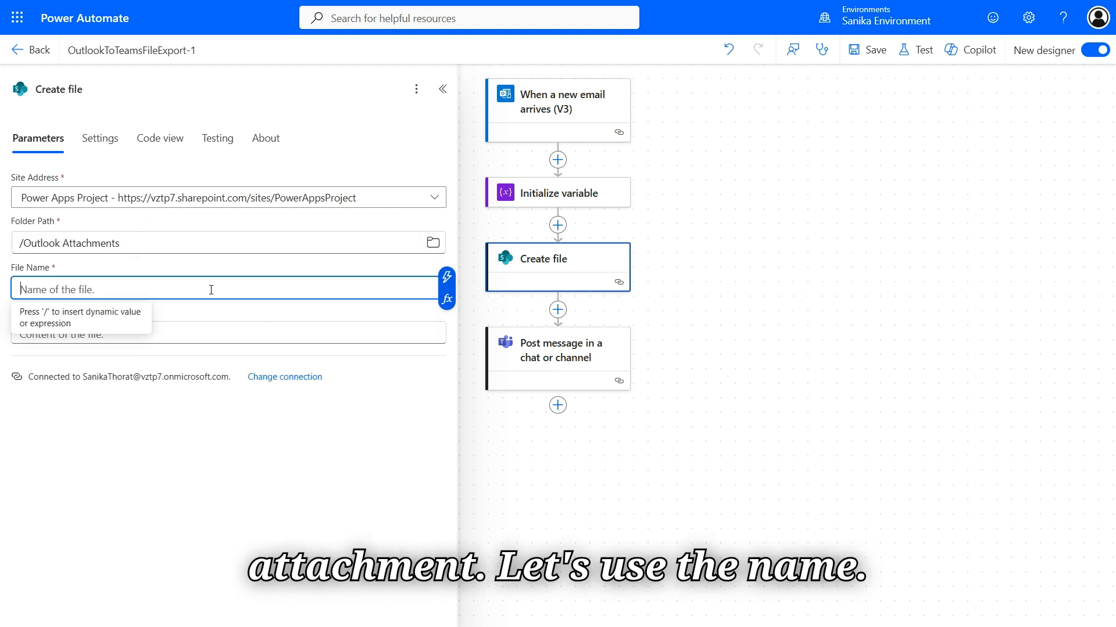
pyautogui.click(445, 278)
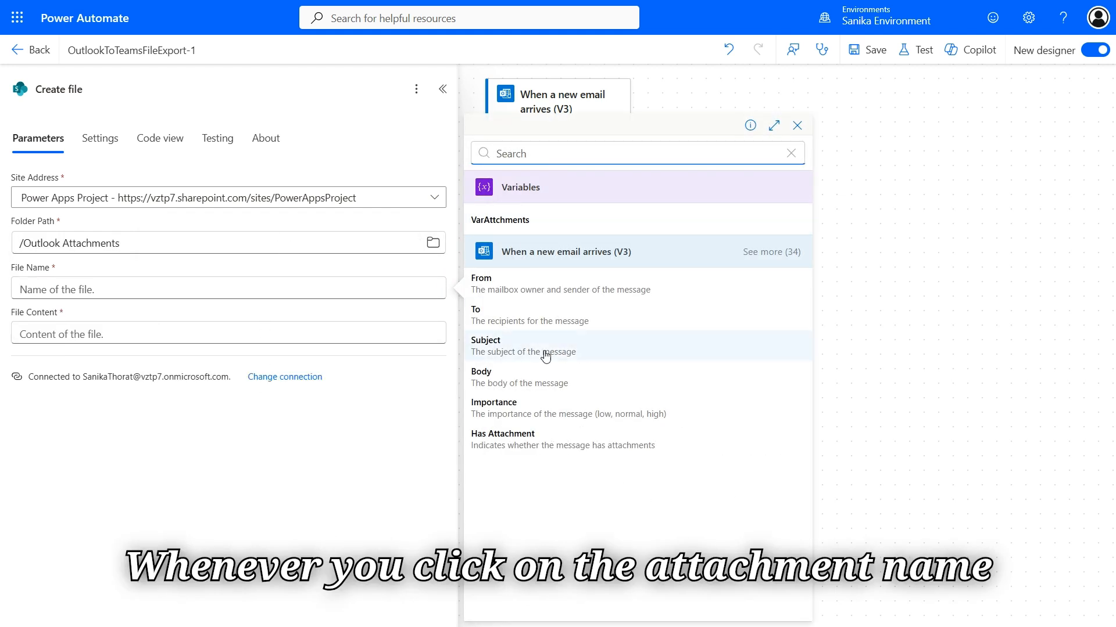
pyautogui.write('att')
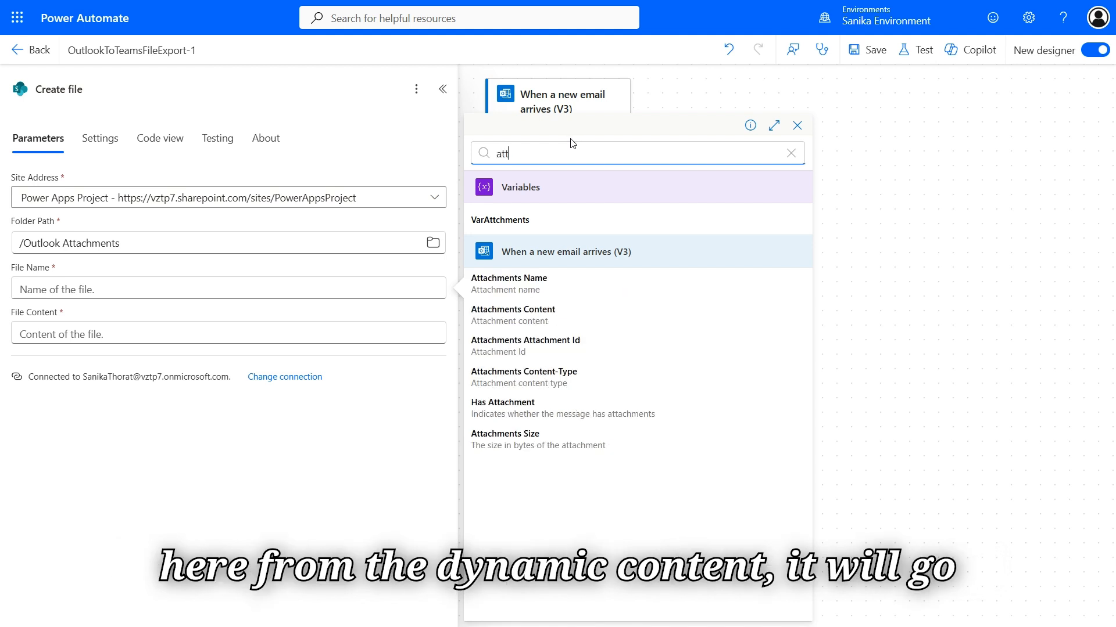
pyautogui.click(548, 279)
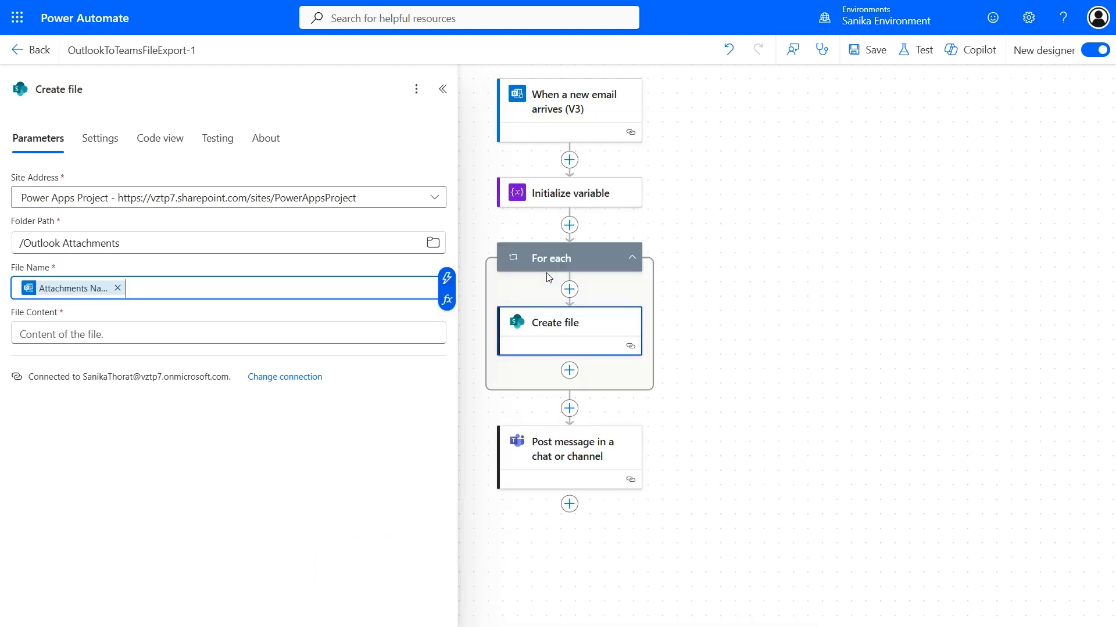
# Set the Create file action's File Content to the Attachments Content dynamic value from the email trigger, and open the Initialize variable action
pyautogui.click(233, 331)
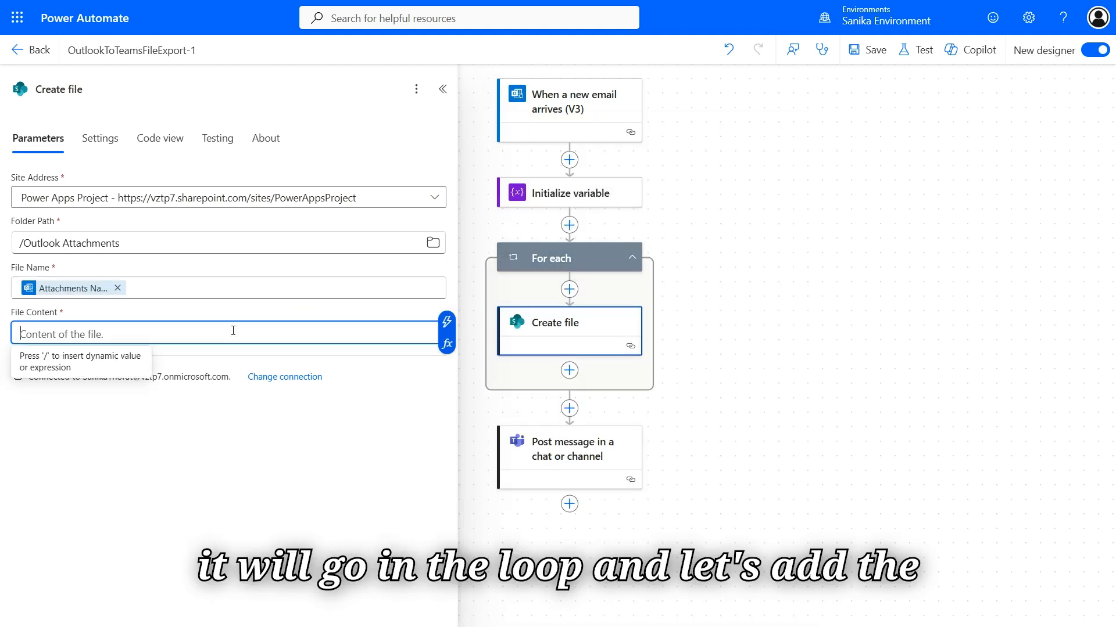
pyautogui.click(447, 322)
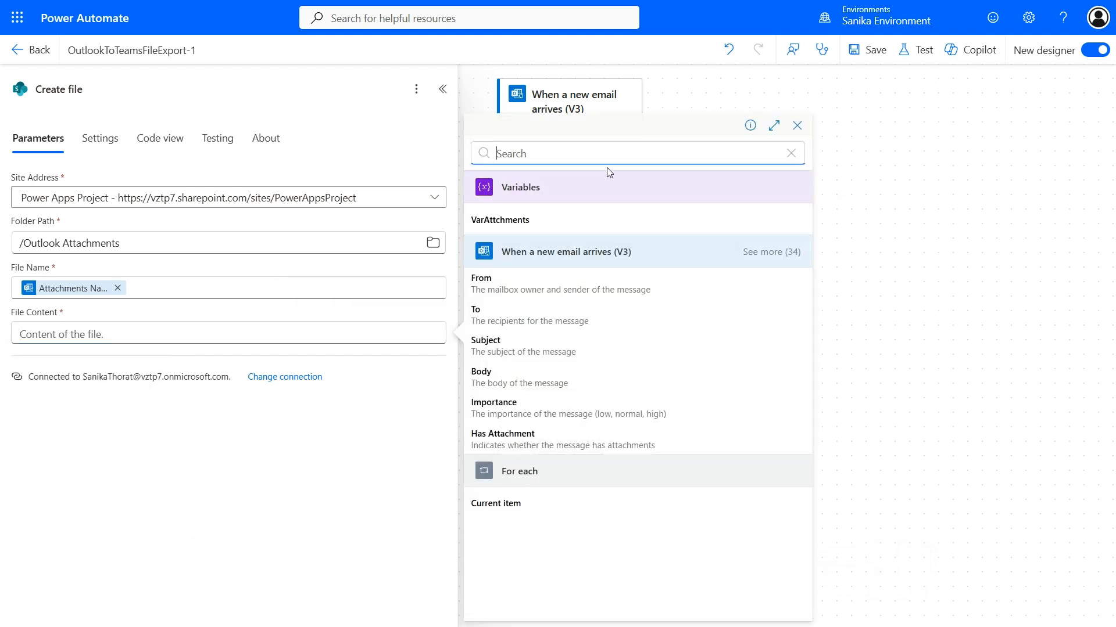
pyautogui.write('con')
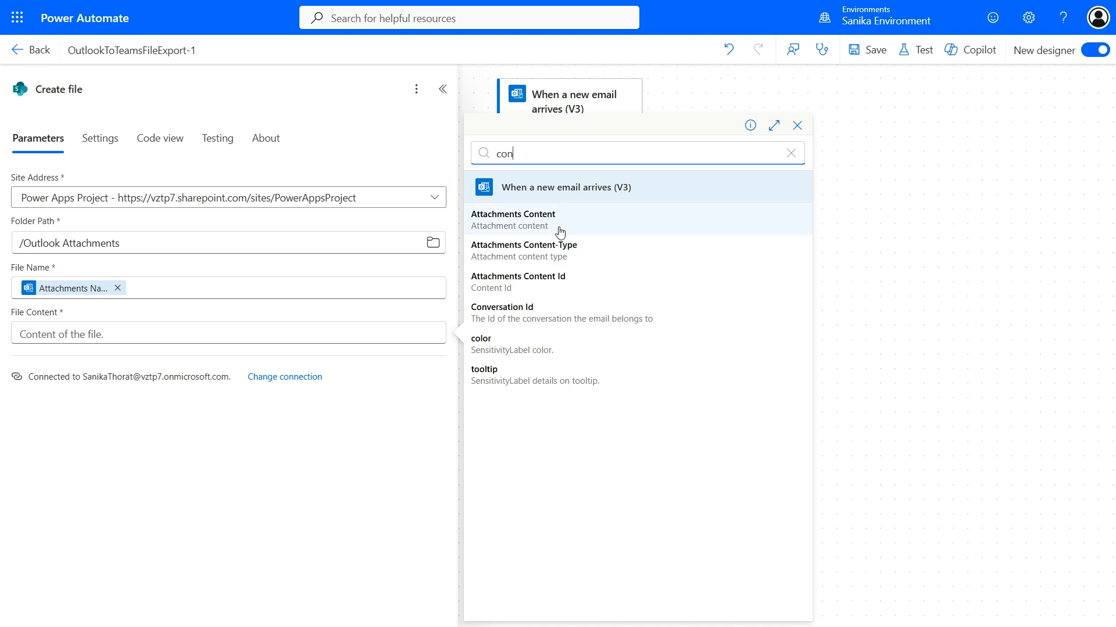
pyautogui.click(559, 224)
pyautogui.click(596, 201)
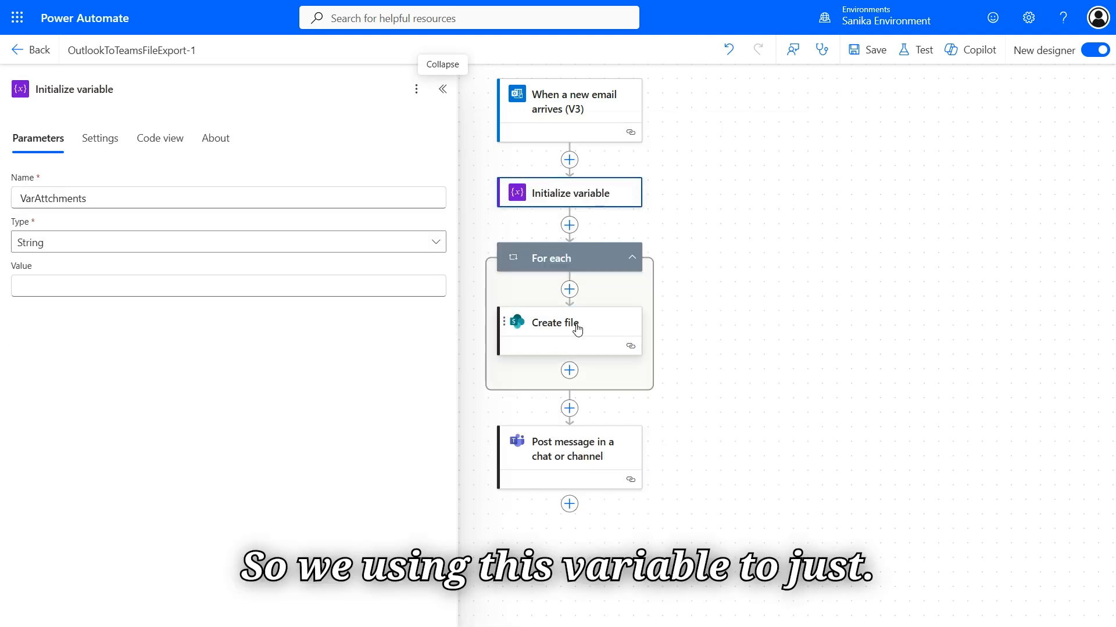
# Insert a SharePoint Create sharing link for a file or folder action after Create file inside the For each loop
pyautogui.click(569, 370)
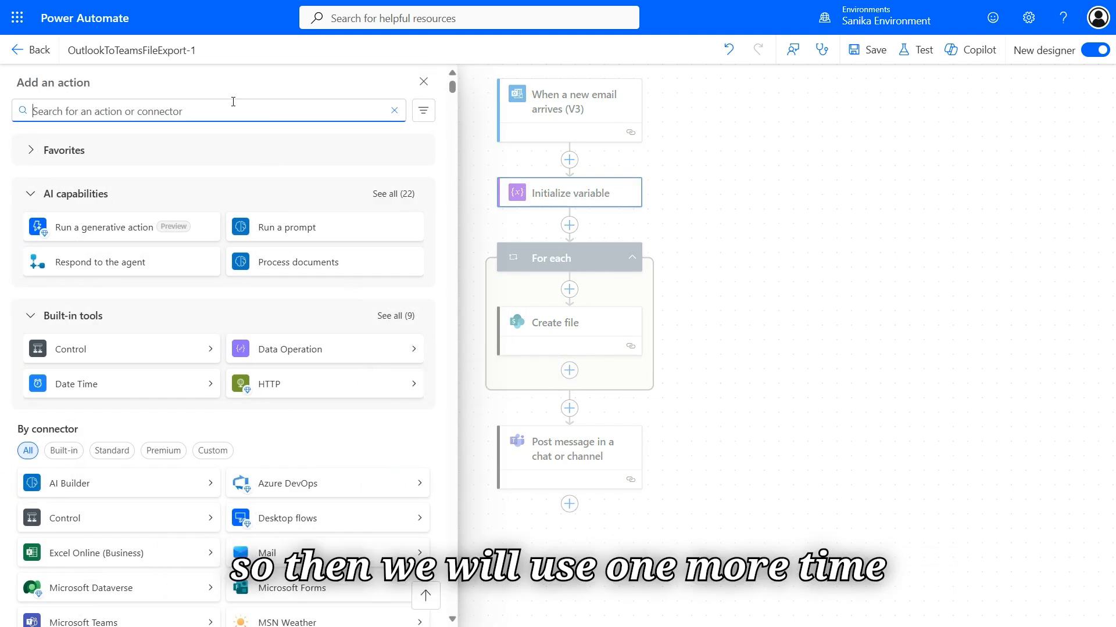
pyautogui.write('sharep')
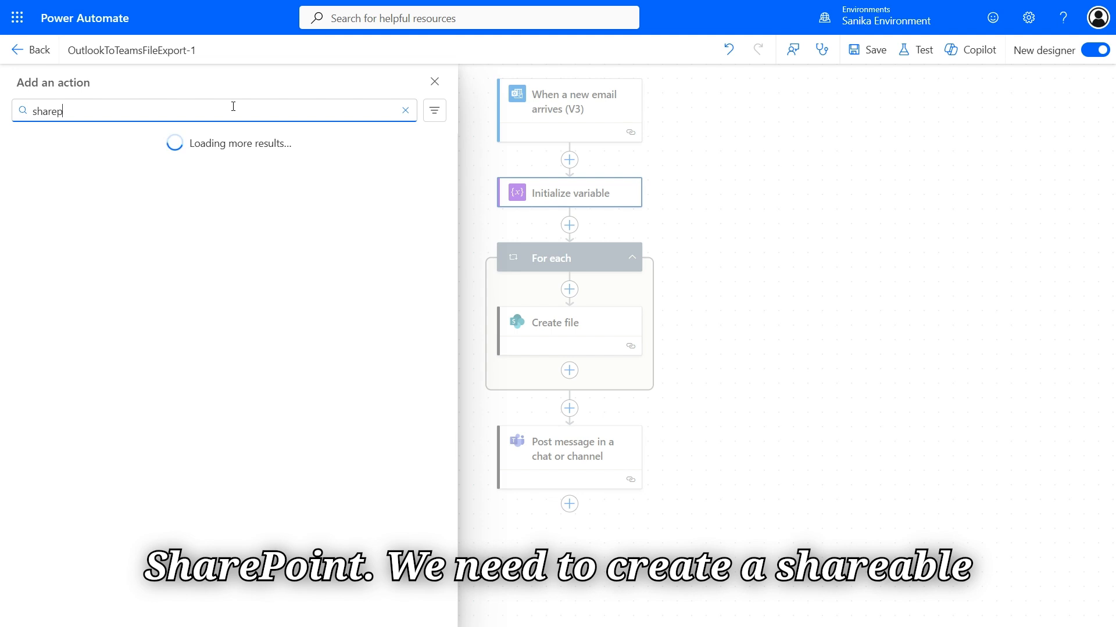
pyautogui.write('oint')
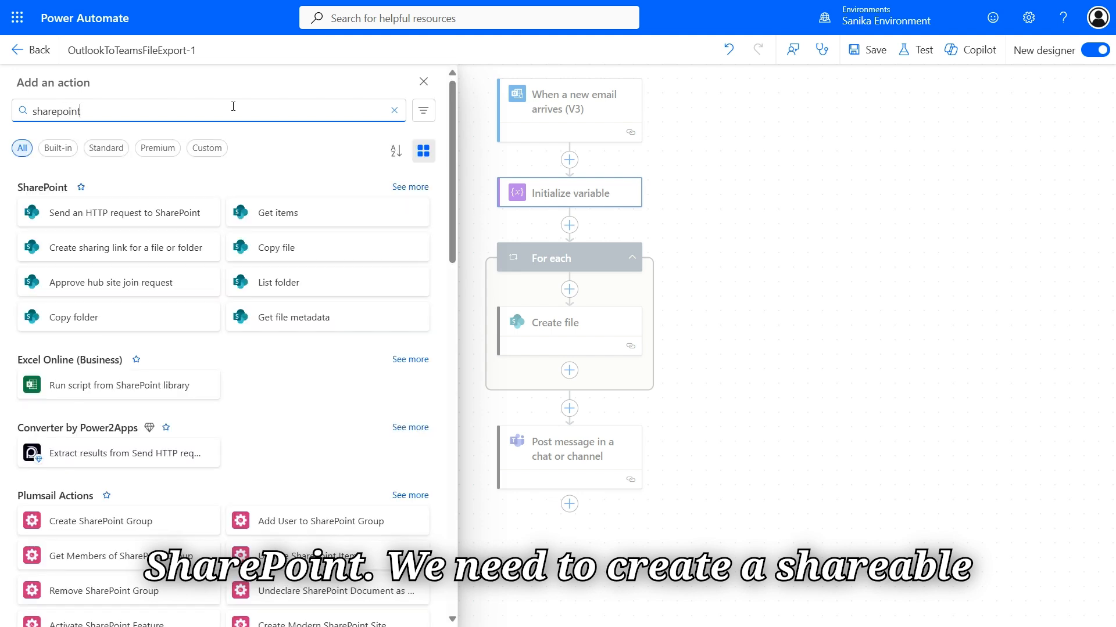
pyautogui.click(411, 187)
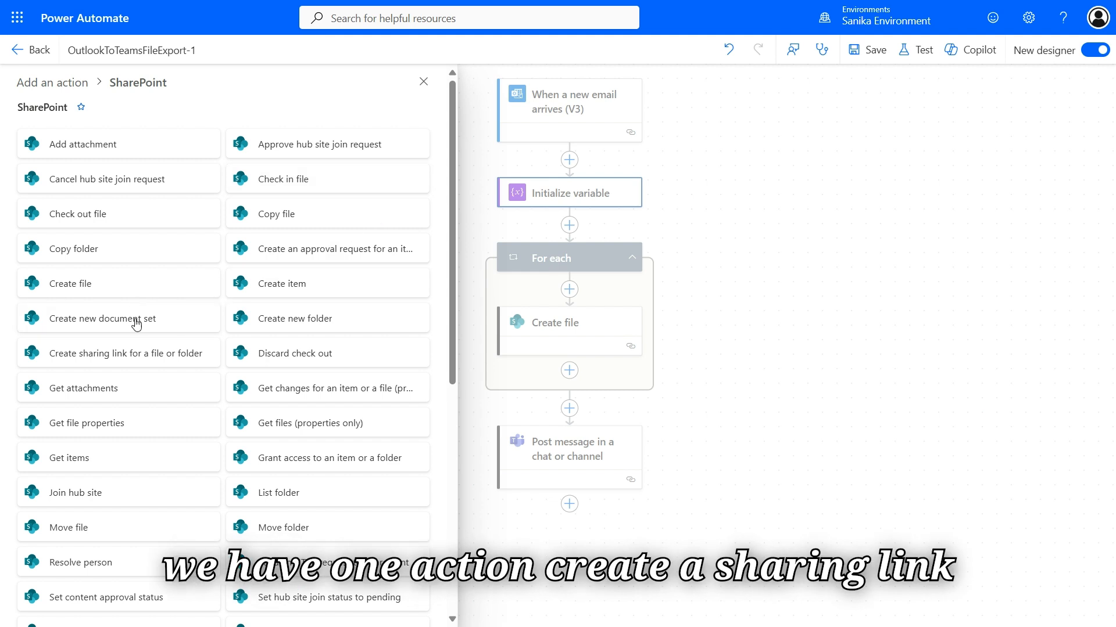
pyautogui.click(117, 355)
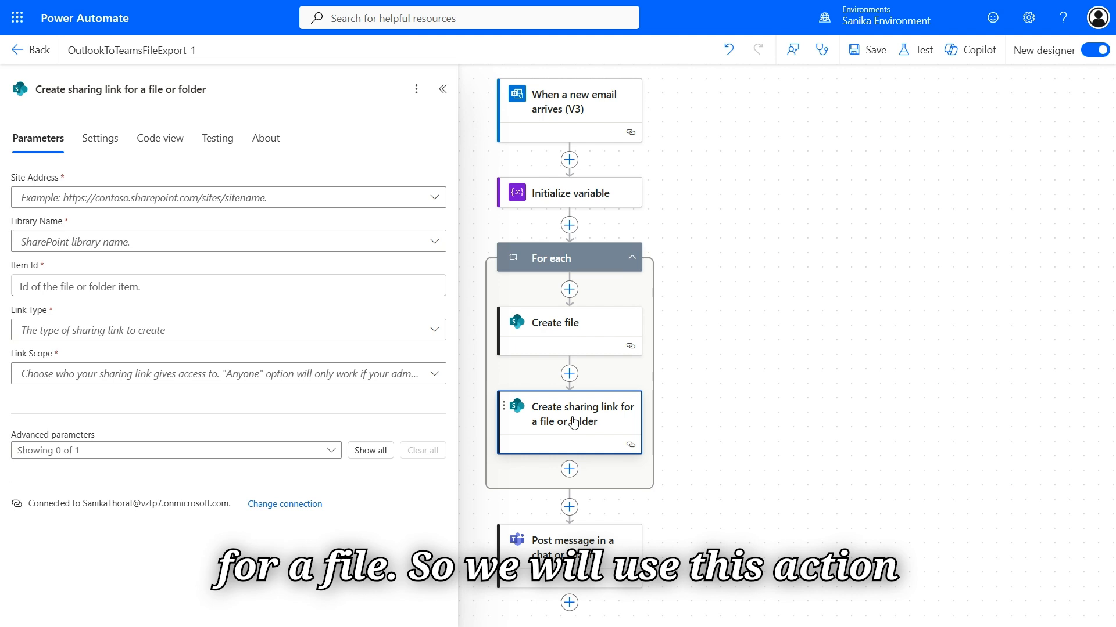
# Set the sharing link action's Site Address to Power Apps Project and its Library Name to Outlook Attachments
pyautogui.click(297, 204)
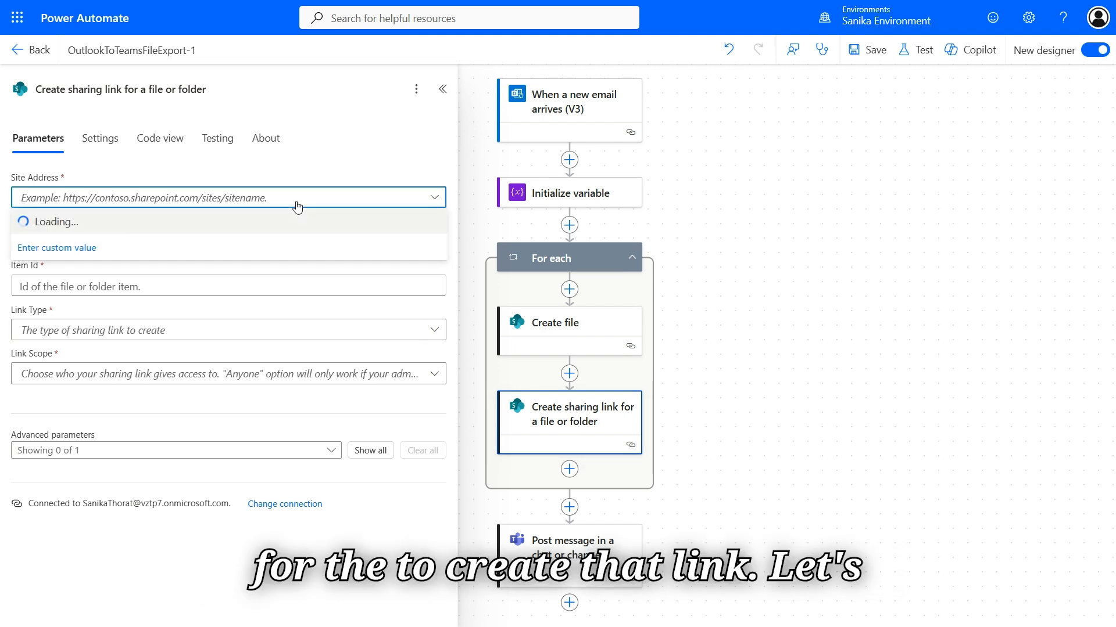
pyautogui.click(199, 299)
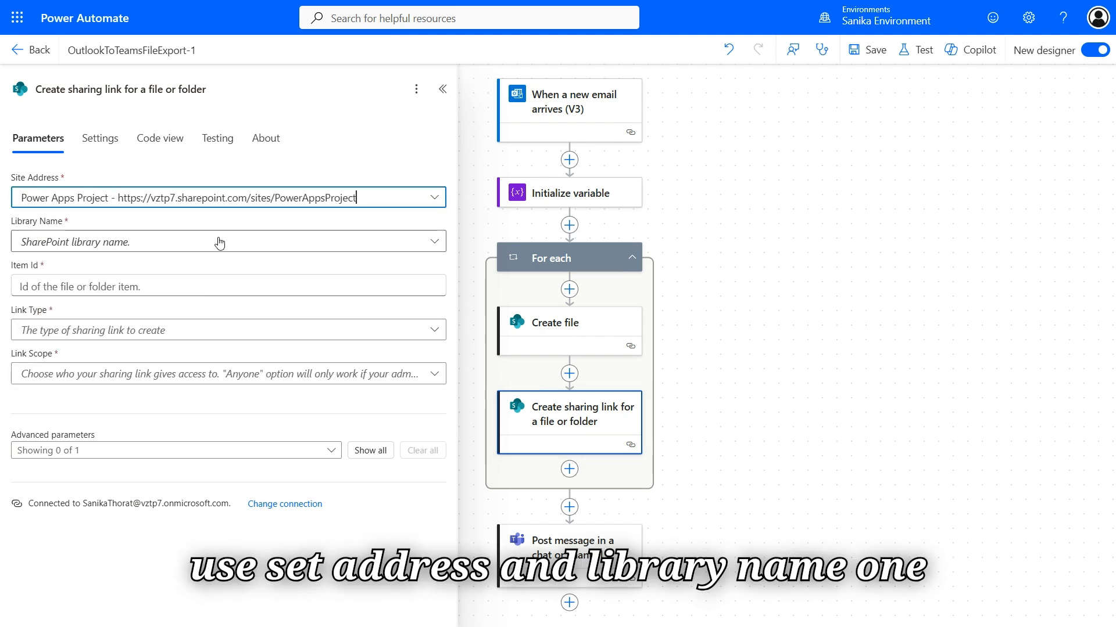
pyautogui.click(207, 244)
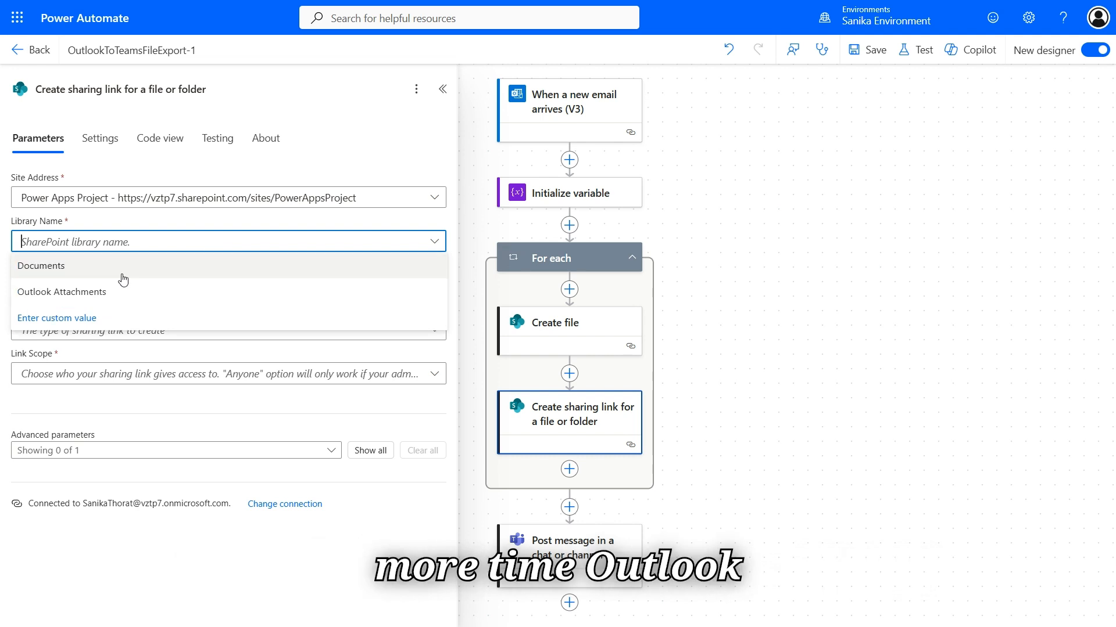
pyautogui.click(119, 291)
# Set the sharing link action's Item Id to the body/ItemId dynamic value from Create file
pyautogui.click(121, 290)
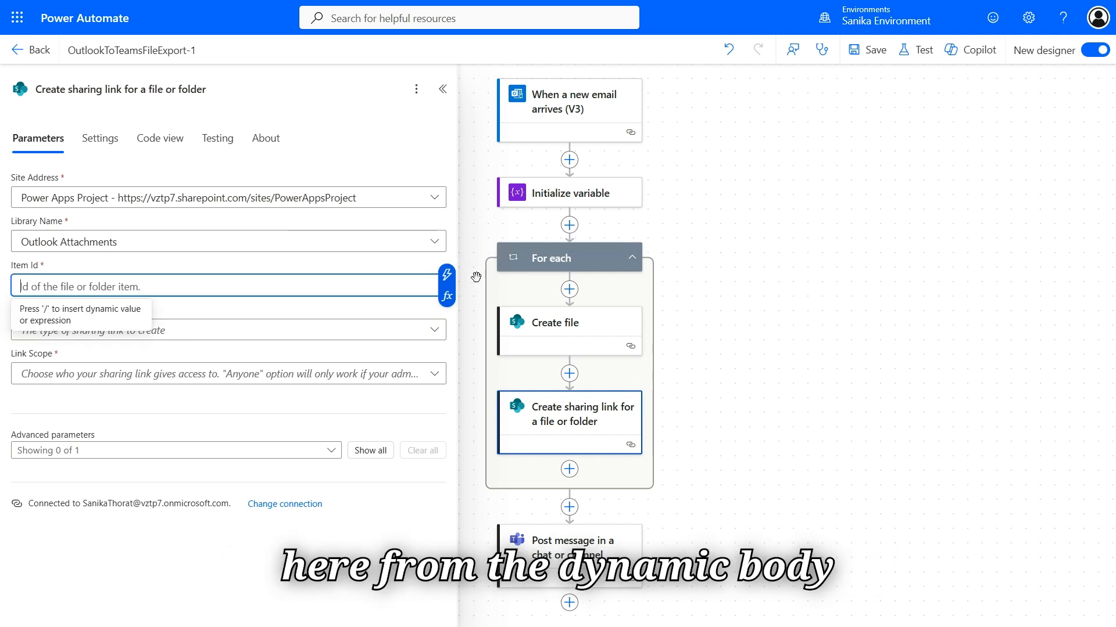
pyautogui.click(447, 275)
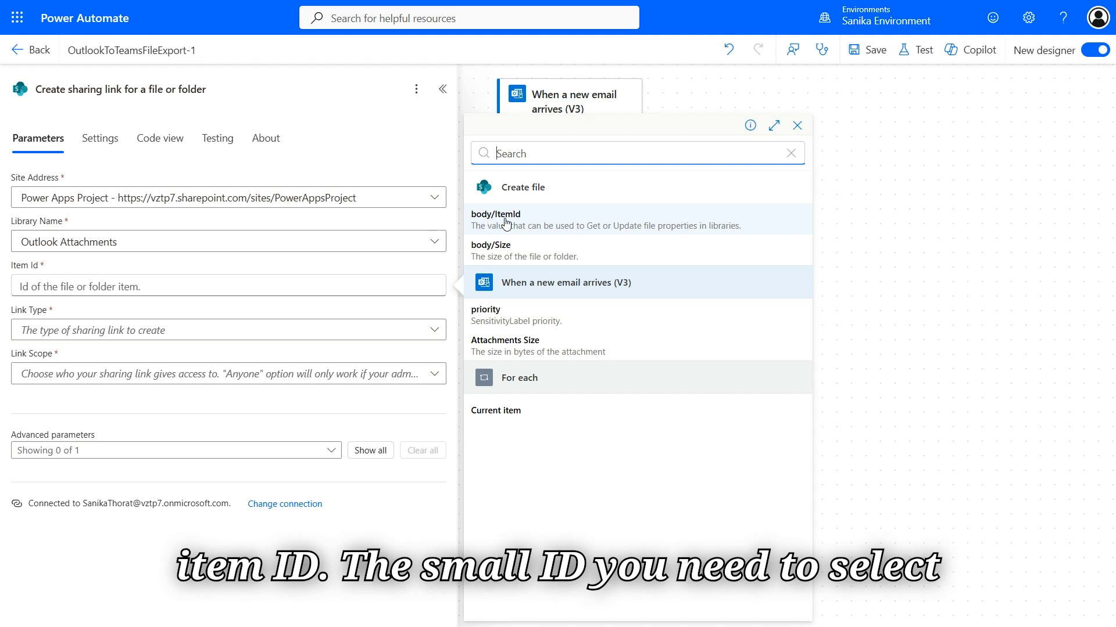
pyautogui.click(526, 225)
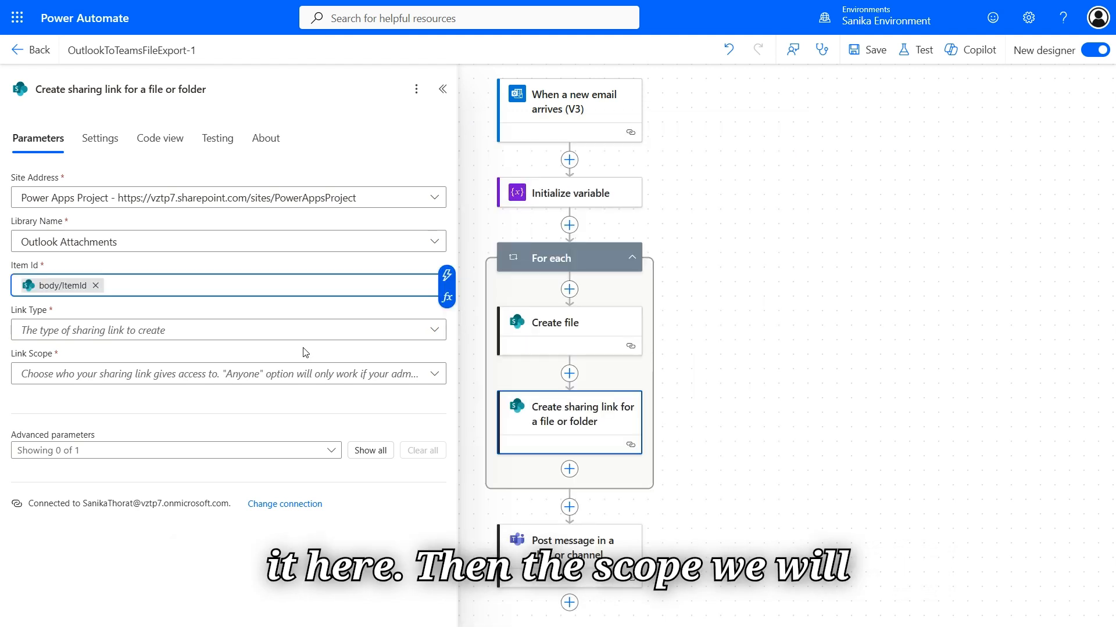
# Set the Link Scope to People in your organization and show the advanced Link Expiration parameter
pyautogui.click(413, 379)
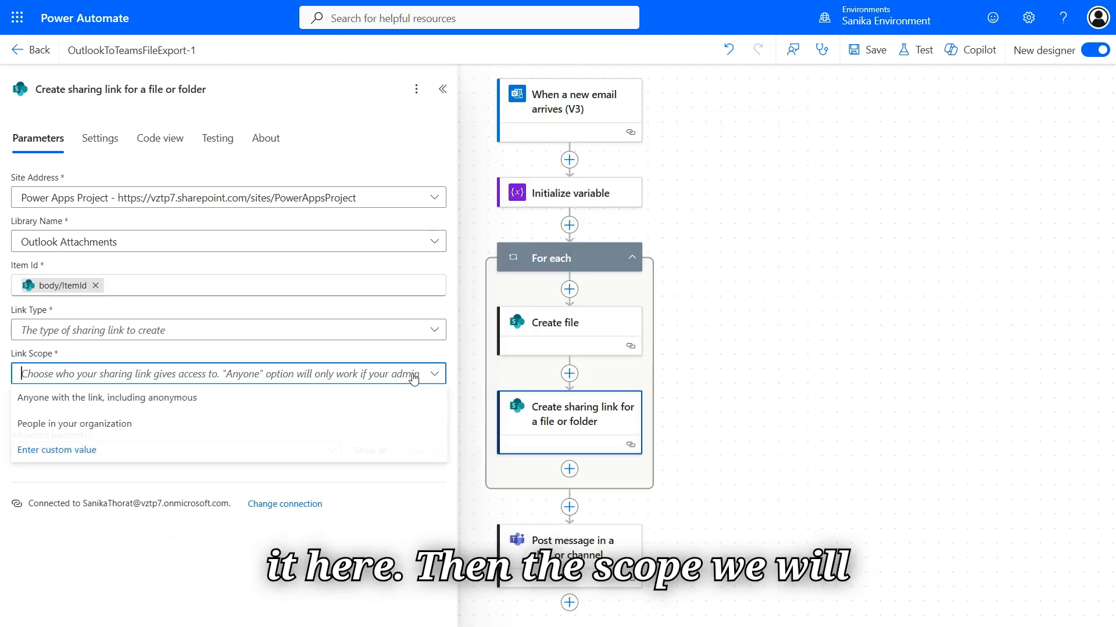
pyautogui.click(185, 435)
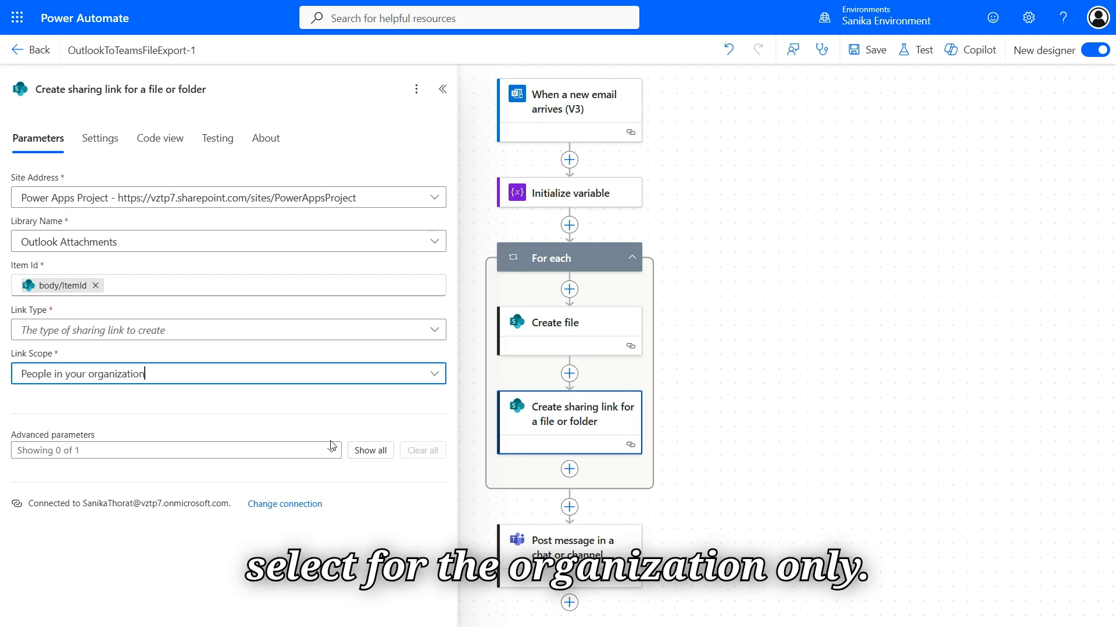
pyautogui.click(353, 452)
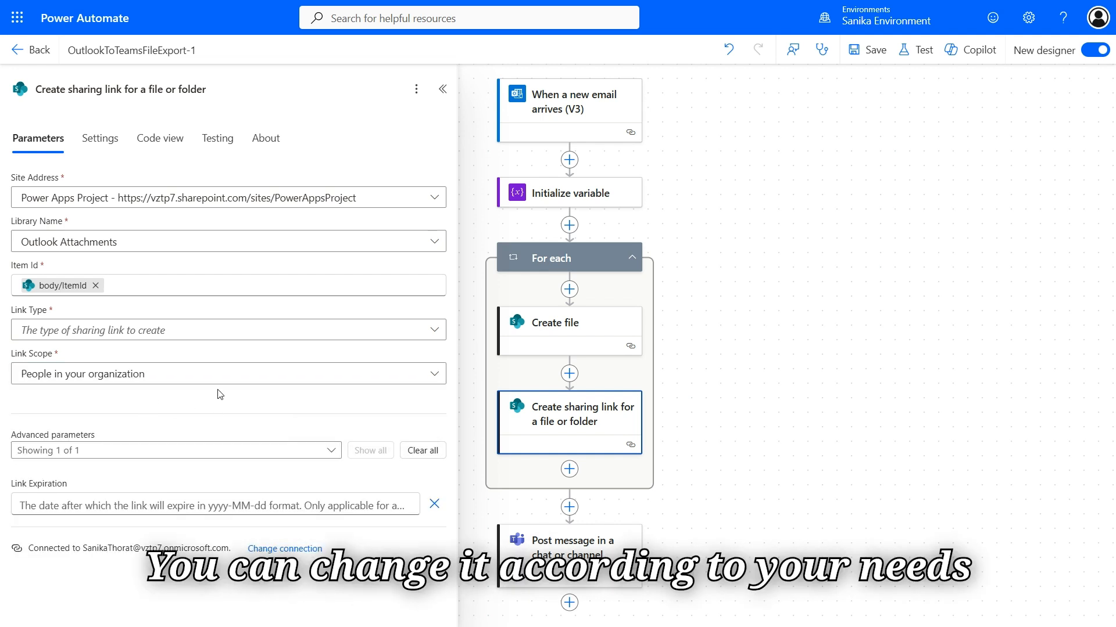
# Insert an Append to string variable action after the sharing link action inside the For each loop
pyautogui.scroll(-2, 672, 420)
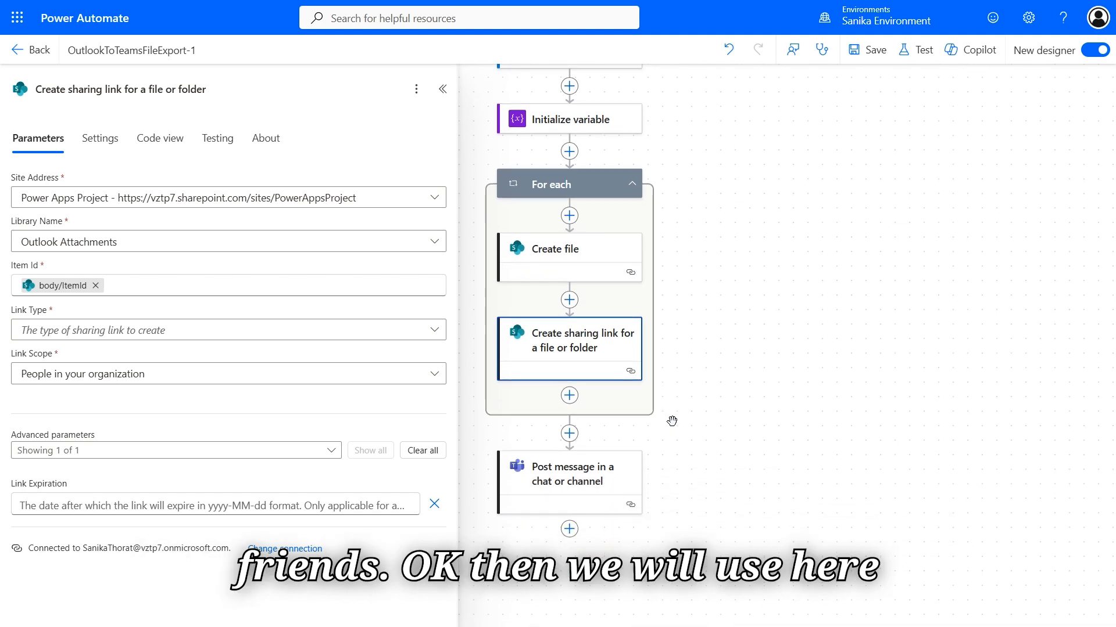
pyautogui.click(570, 395)
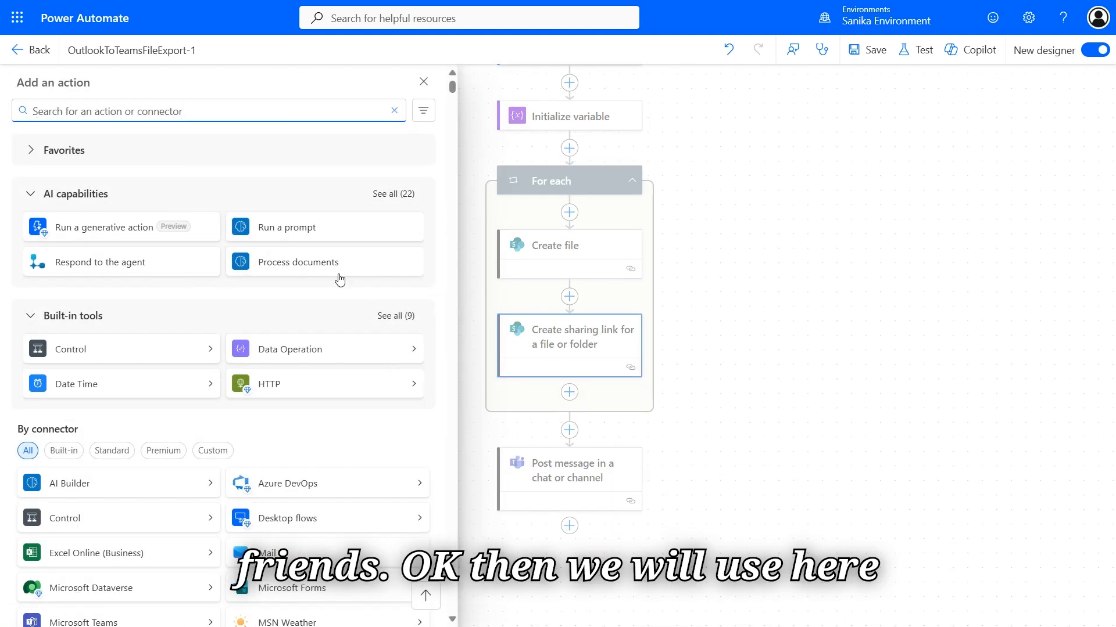
pyautogui.click(64, 451)
pyautogui.scroll(-2, 67, 456)
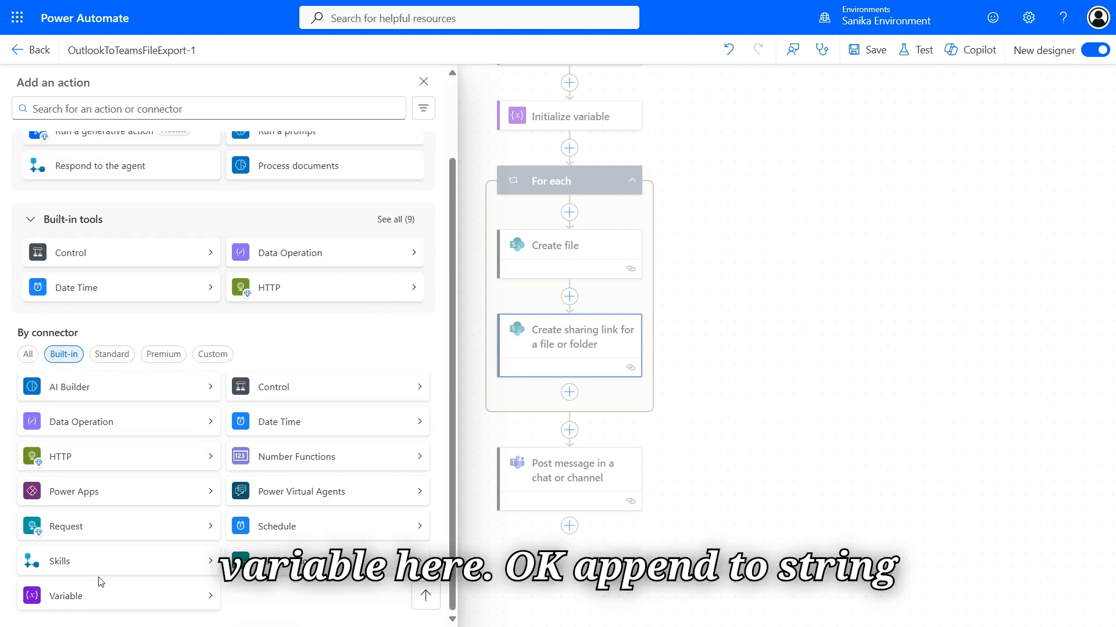
pyautogui.click(100, 596)
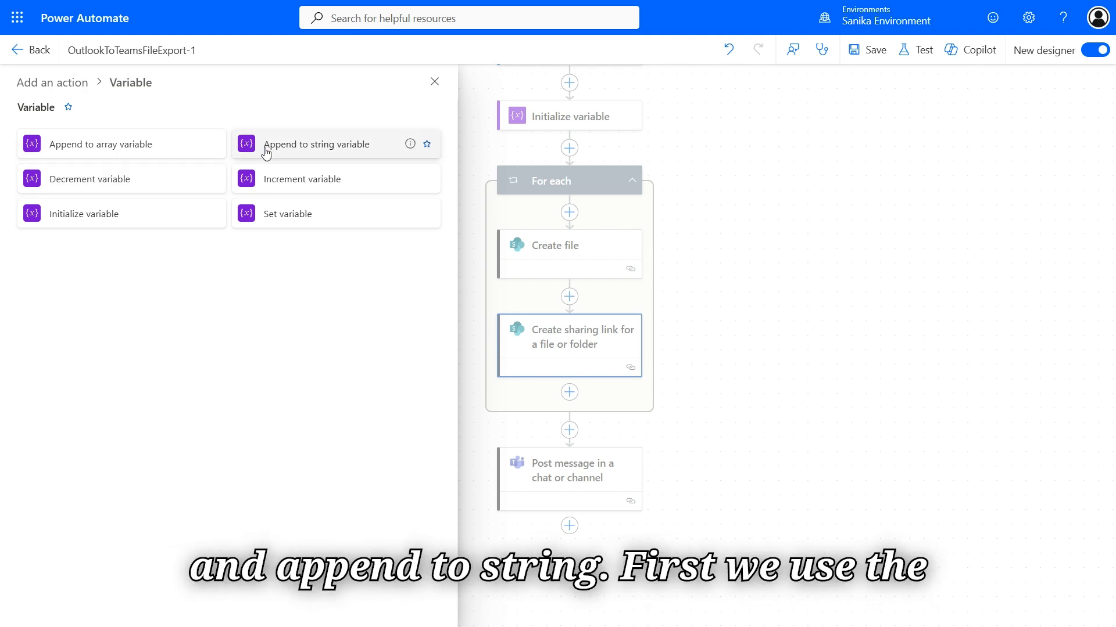
pyautogui.click(328, 150)
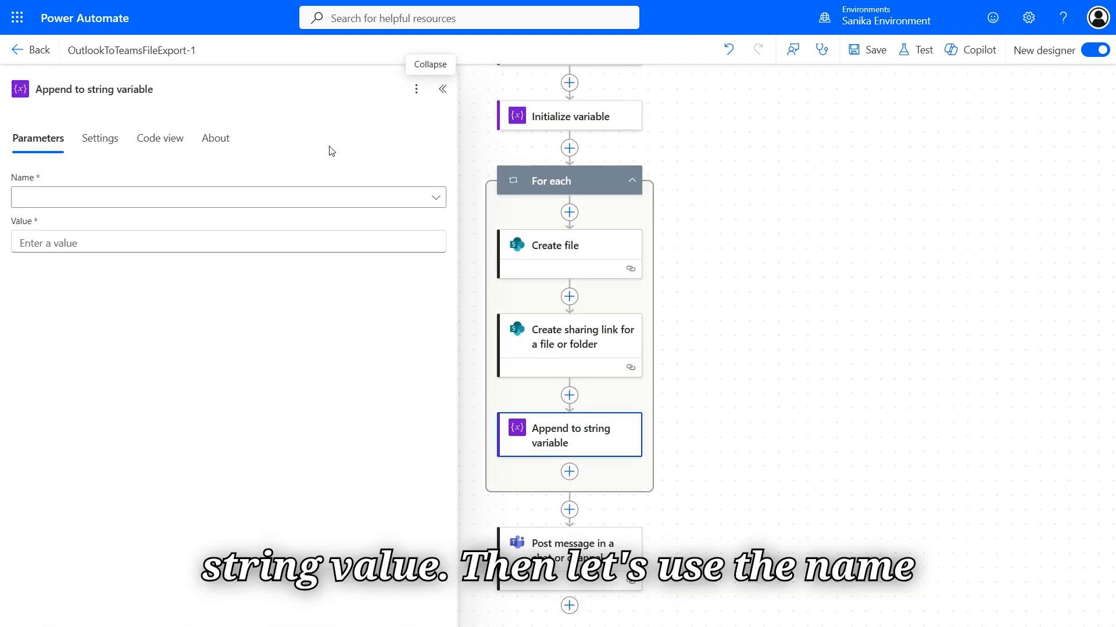
# Append to VarAttchments an HTML anchor with class editor-link, using Sharing Link as the href and Attachments Name as the text, followed by </p>
pyautogui.click(316, 198)
pyautogui.click(213, 231)
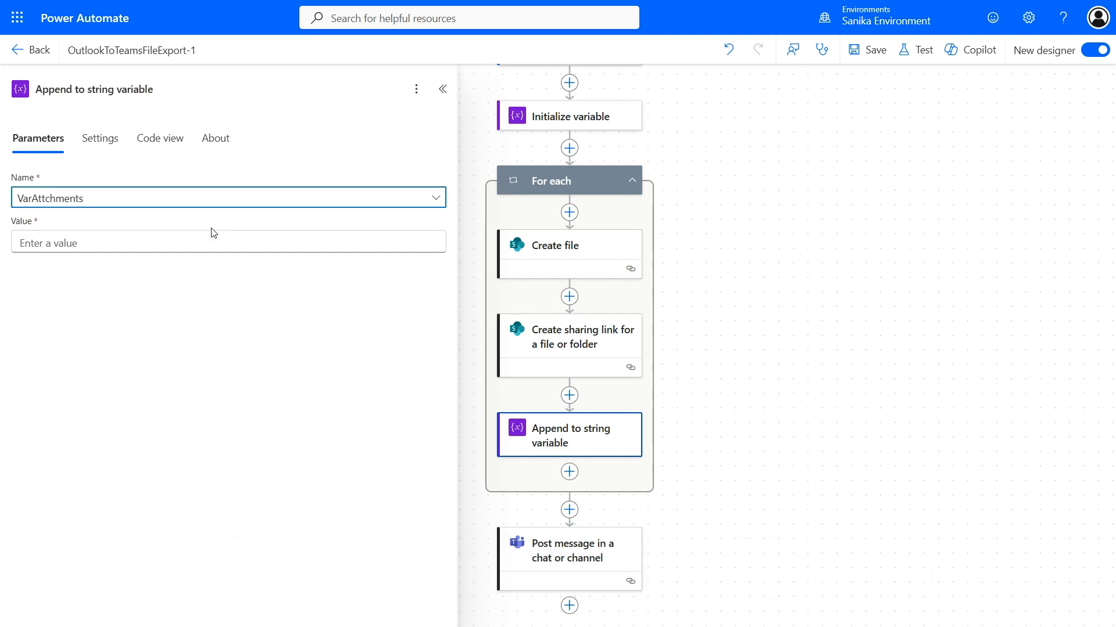
pyautogui.click(207, 235)
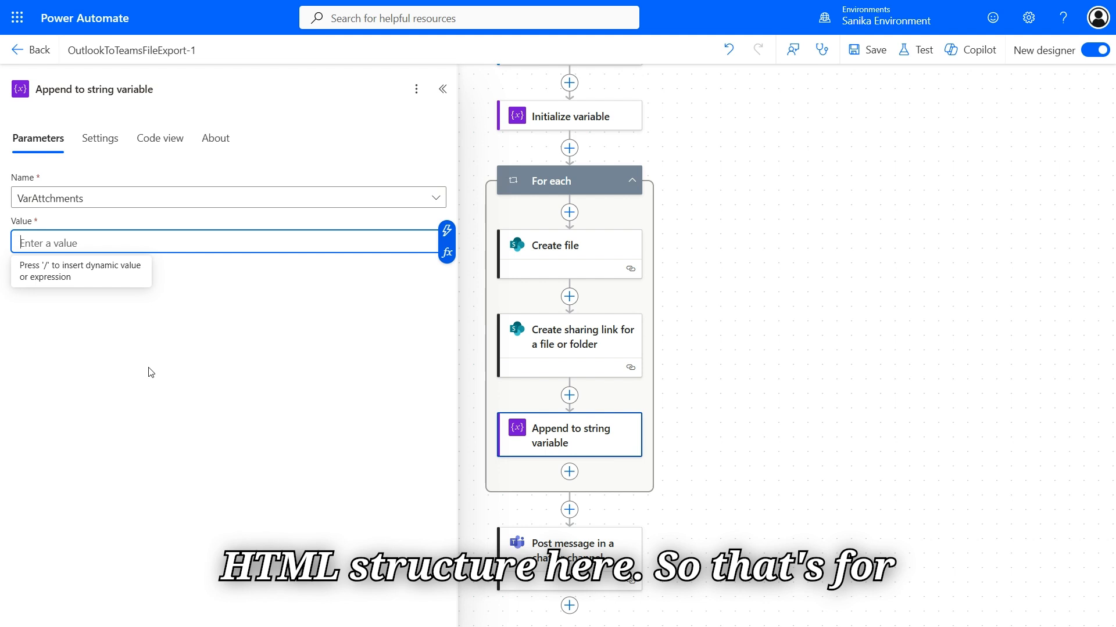
pyautogui.write('<a href="Sharing Link" class="editor-link">Attachments Na...</a> </p>')
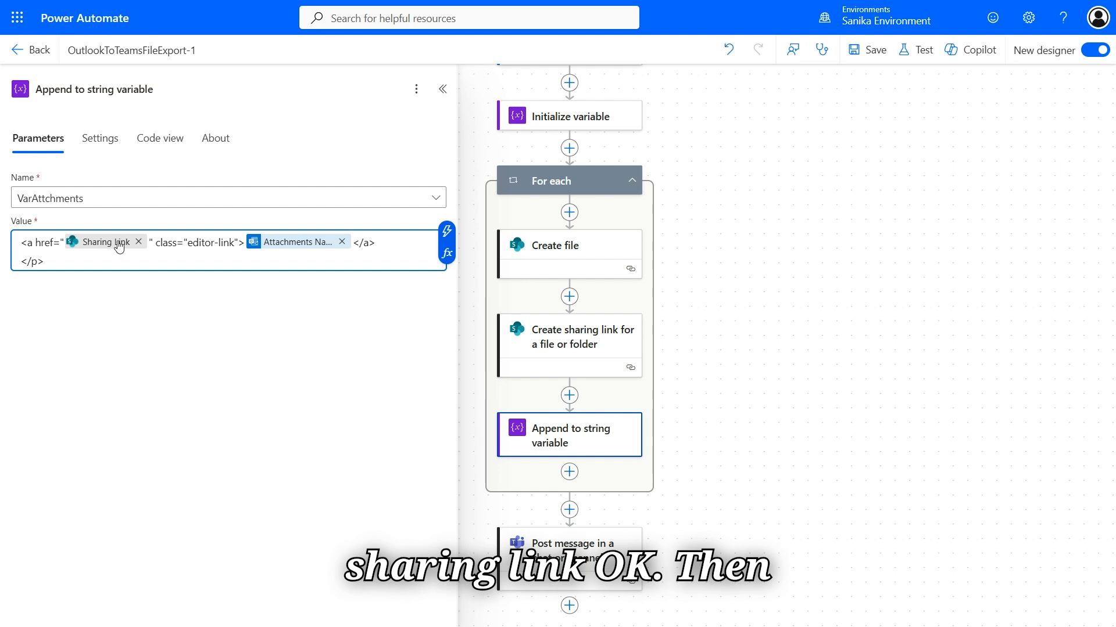
pyautogui.moveTo(118, 246)
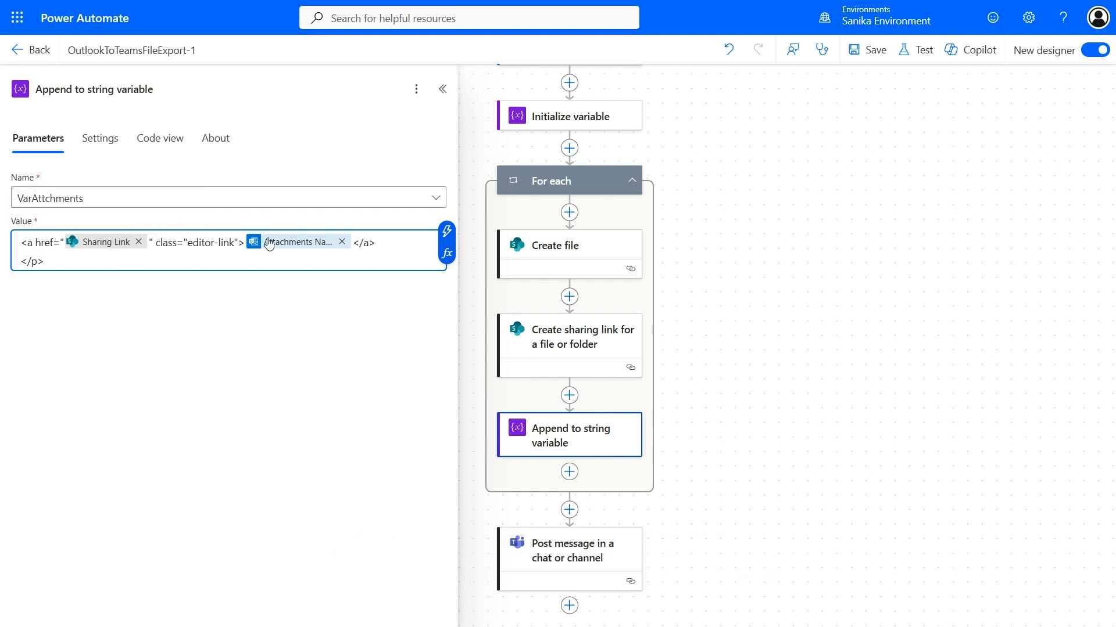
pyautogui.moveTo(269, 244)
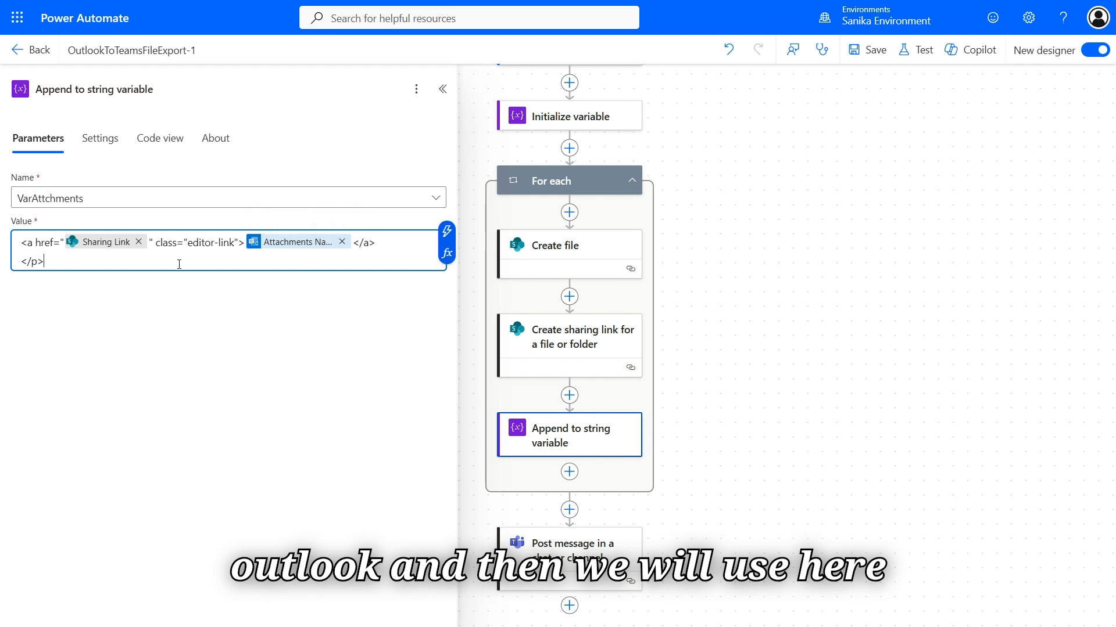
# Wrap the link markup in <b> and </b> tags and end the appended value with a <br> tag
pyautogui.write('>')
pyautogui.press('Left')
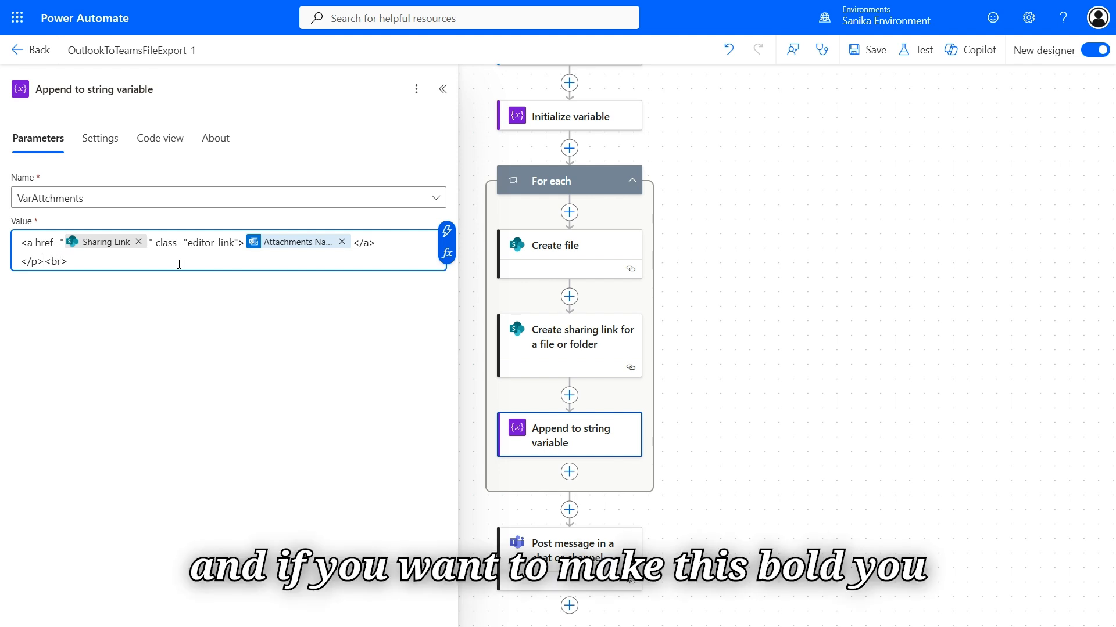
pyautogui.write(',')
pyautogui.press('BackSpace')
pyautogui.write('<b><')
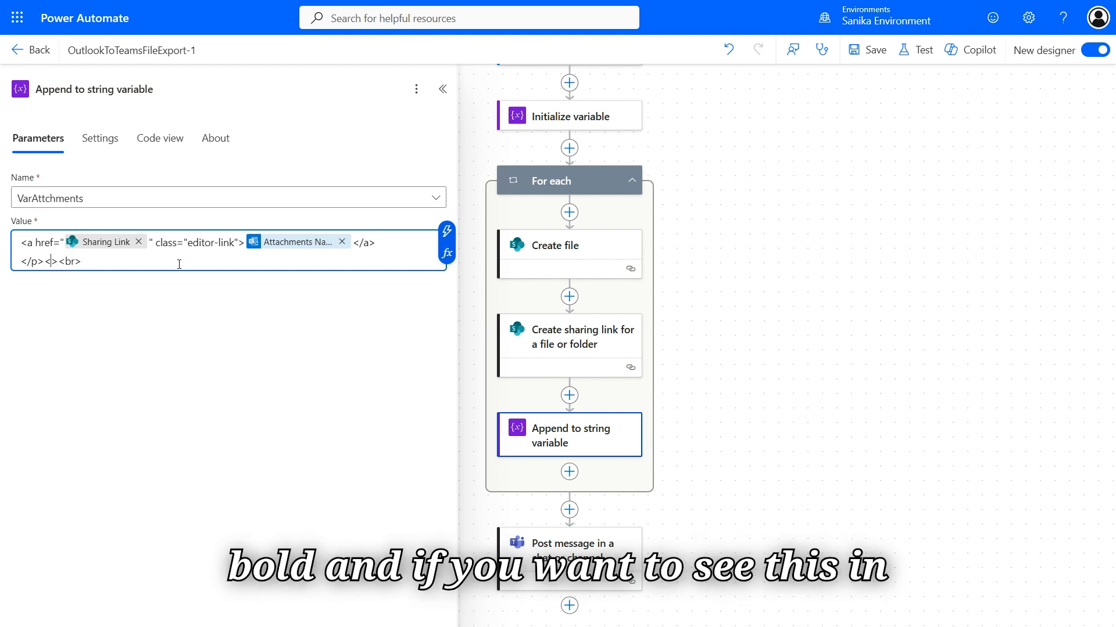
pyautogui.write('b')
pyautogui.hotkey('ctrl', 'Home')
pyautogui.write('<>')
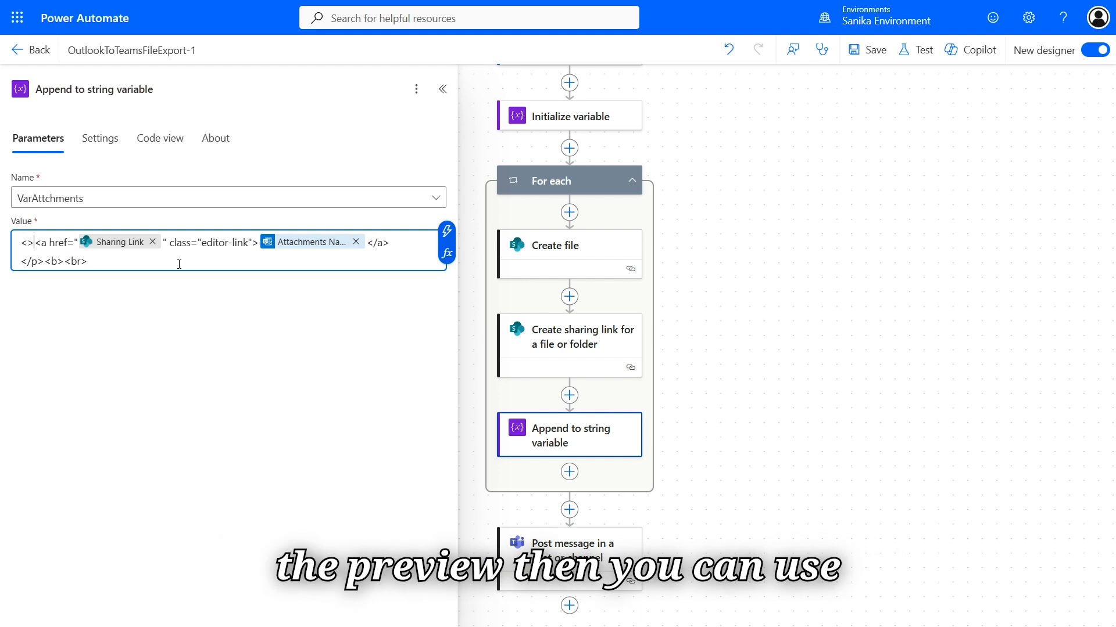
pyautogui.press('Left')
pyautogui.write('b')
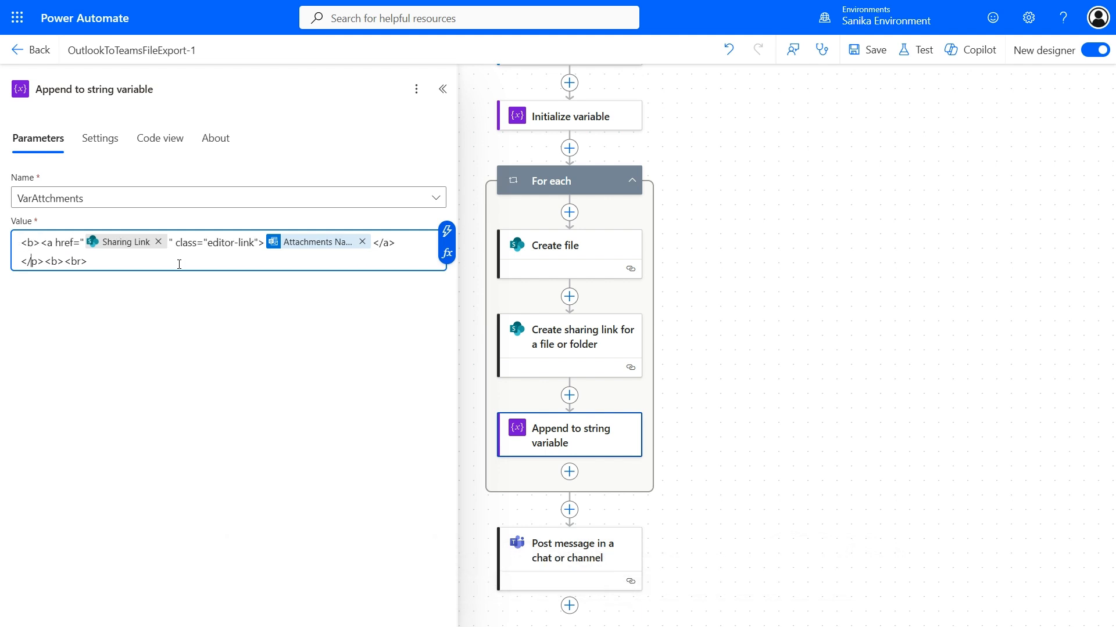
pyautogui.write('/')
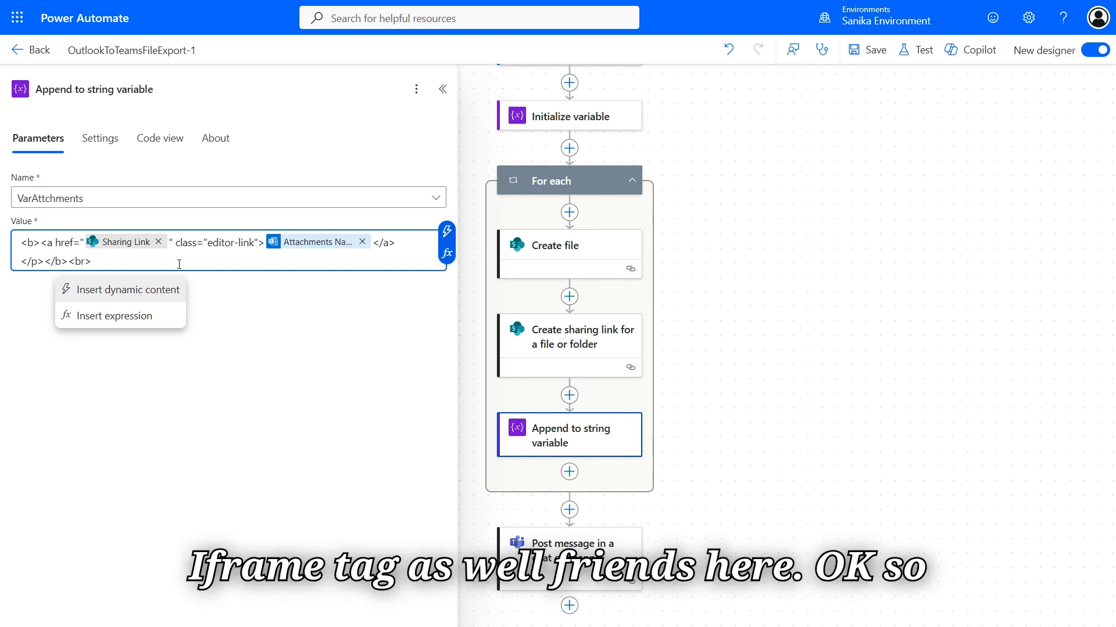
pyautogui.press('Escape')
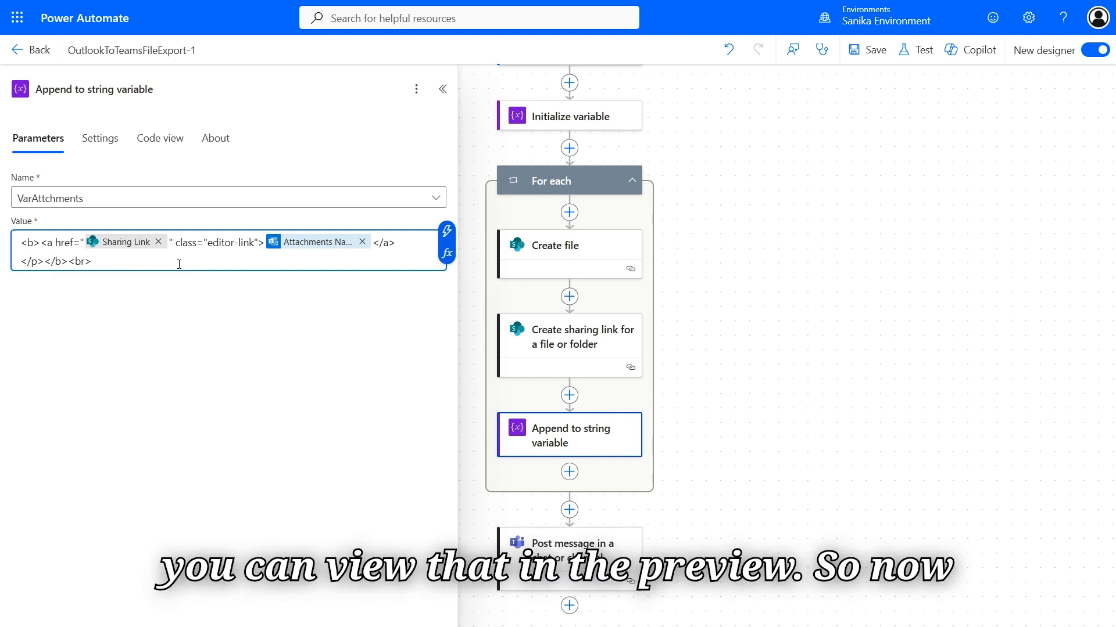
pyautogui.scroll(-1, 569, 477)
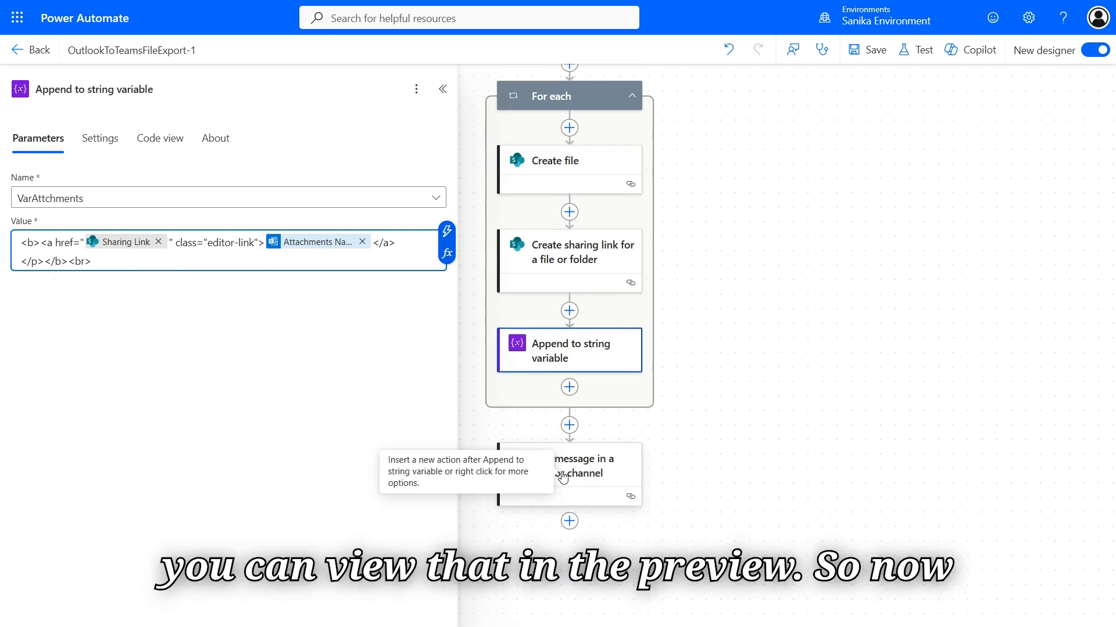
# Remove the Attachments link from the message of the Post message in a chat or channel action
pyautogui.click(568, 477)
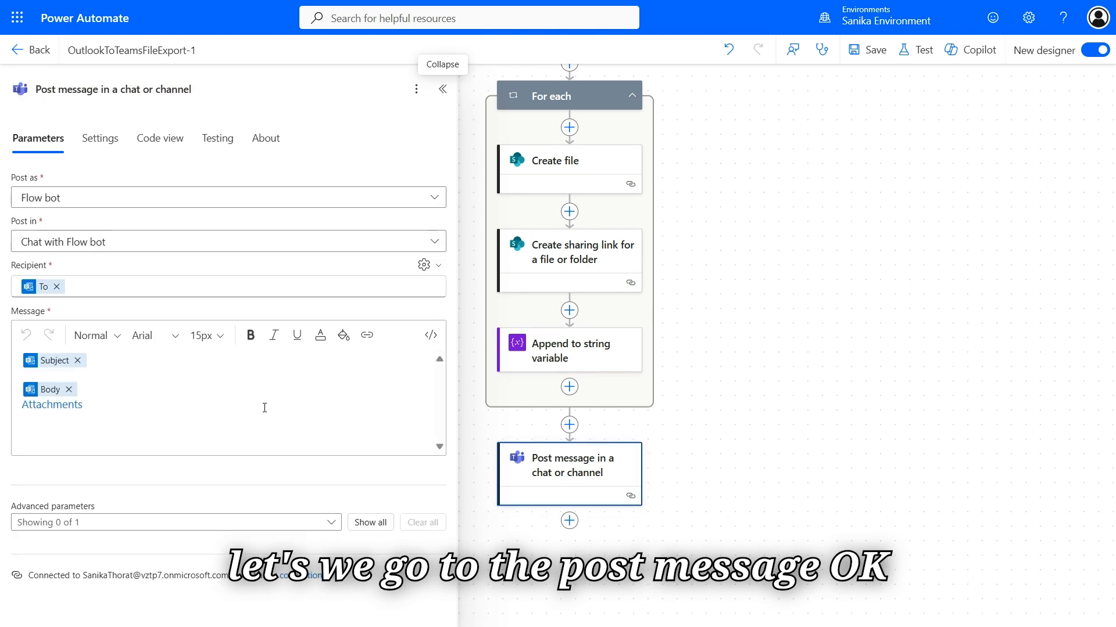
pyautogui.click(200, 404)
pyautogui.press('BackSpace')
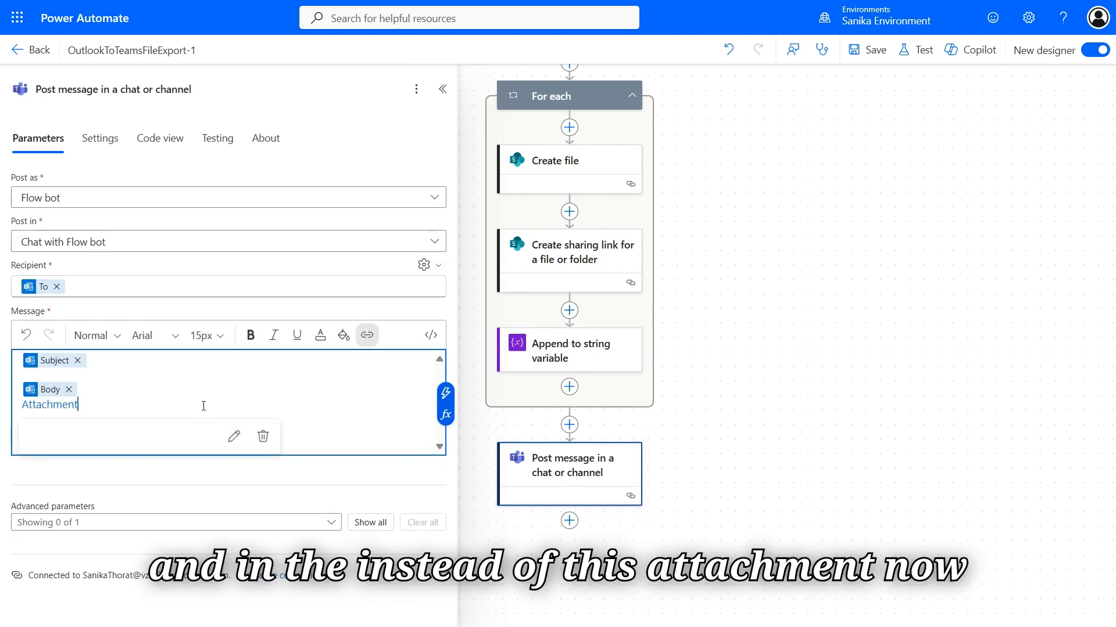
pyautogui.press('BackSpace')
pyautogui.press('BackSpace')
pyautogui.press('BackSpace')
pyautogui.press('BackSpace')
pyautogui.press('BackSpace')
pyautogui.press('BackSpace')
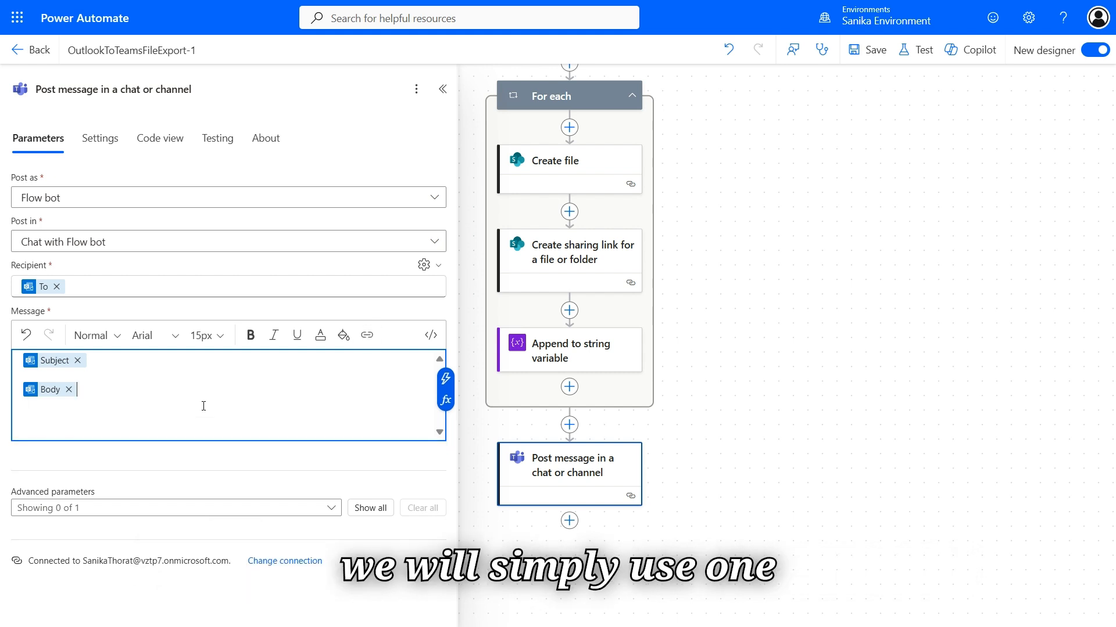
# Insert the VarAttchments variable on a new line below Body in the Teams message
pyautogui.press('Return')
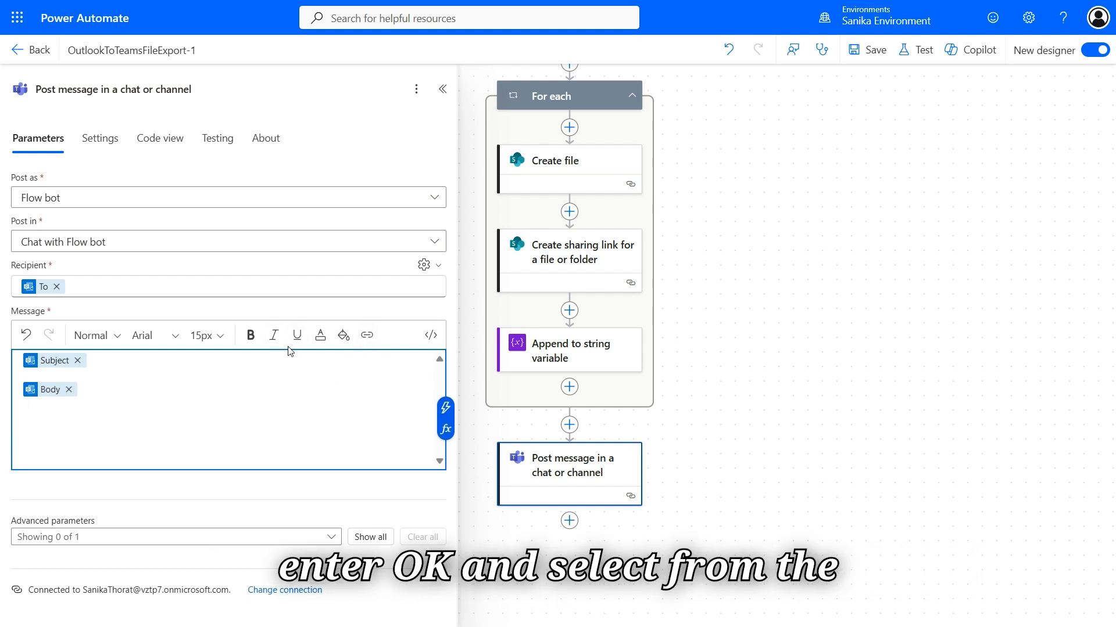
pyautogui.click(446, 409)
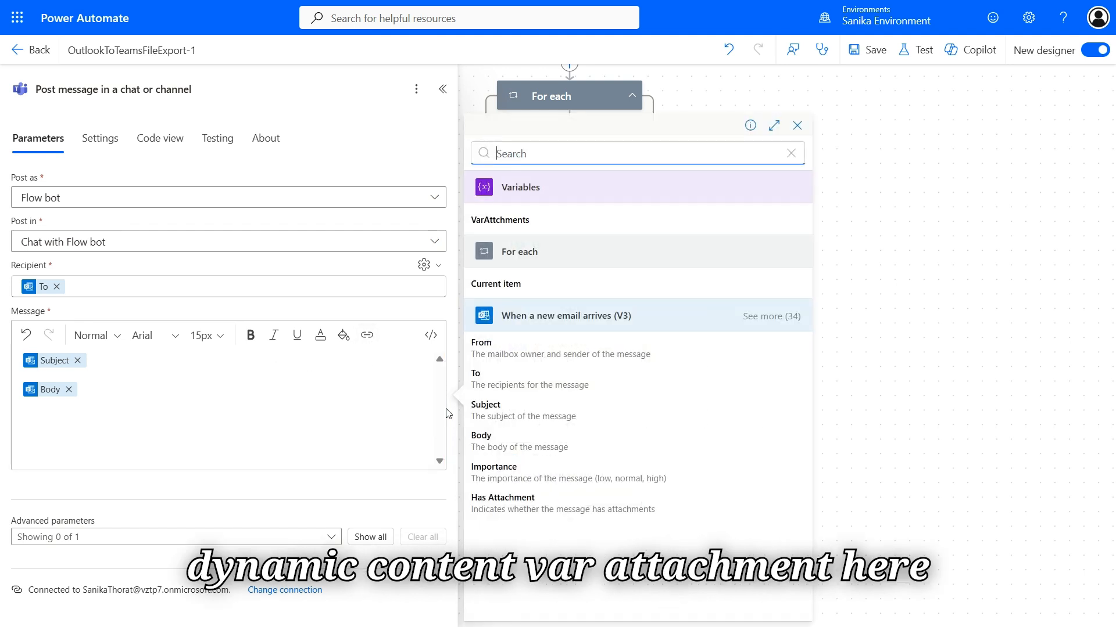
pyautogui.click(537, 226)
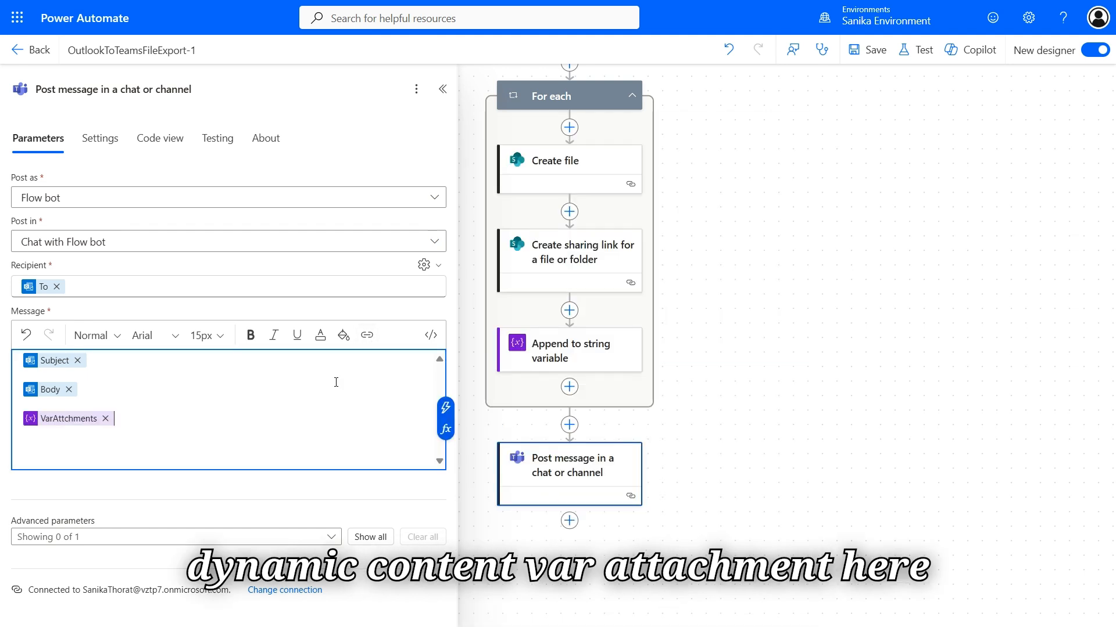
# Try to save the flow, and dismiss the error notices and the Flow checker
pyautogui.click(873, 52)
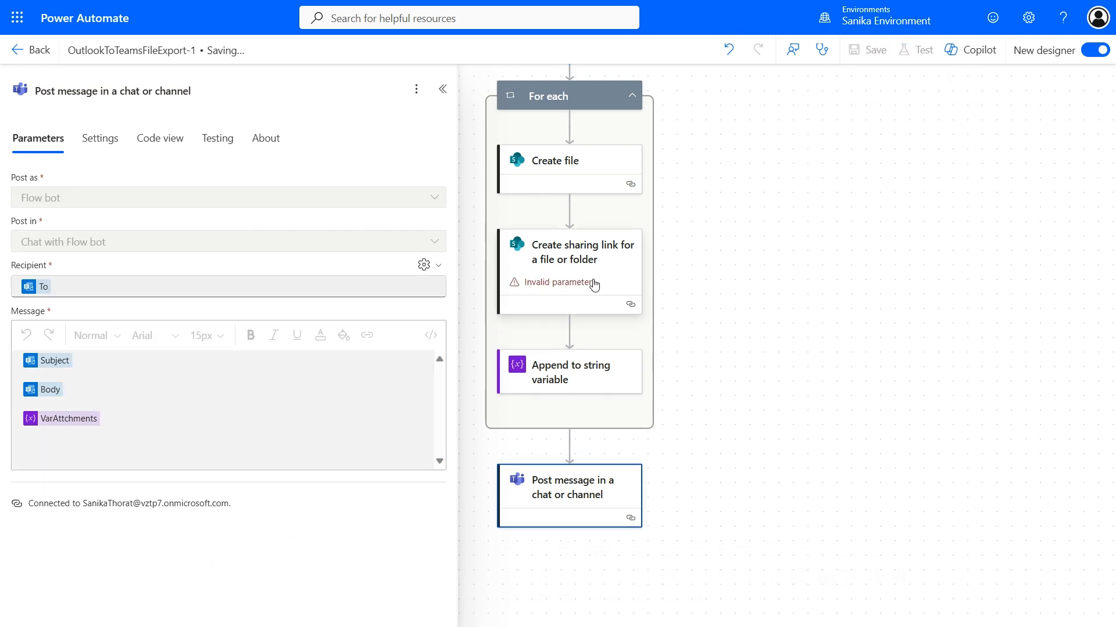
pyautogui.click(593, 283)
pyautogui.click(443, 89)
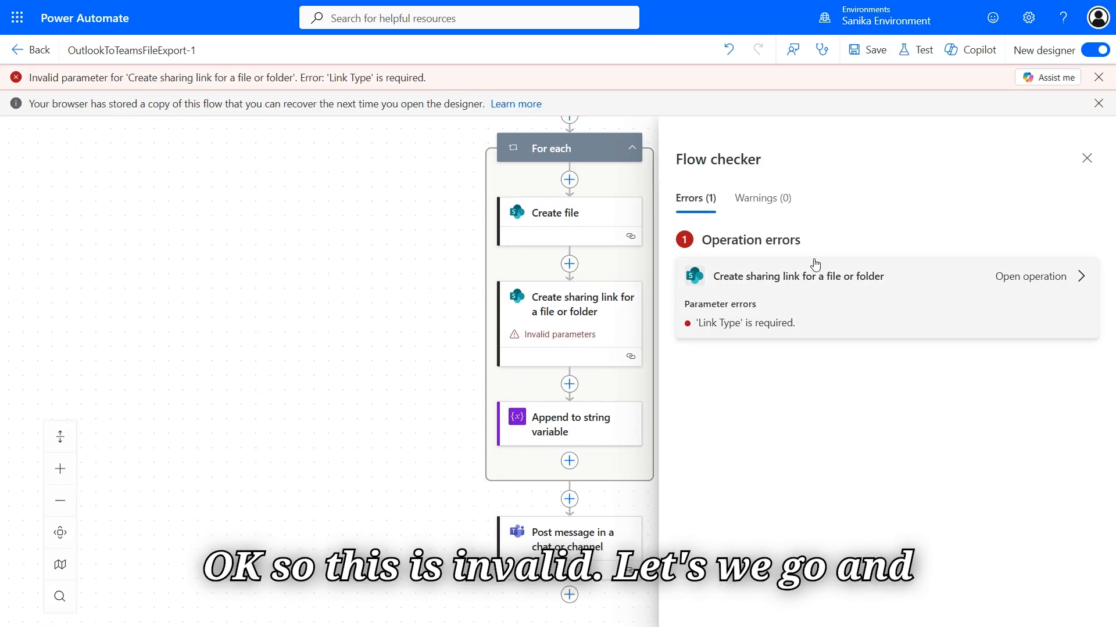
pyautogui.click(1098, 103)
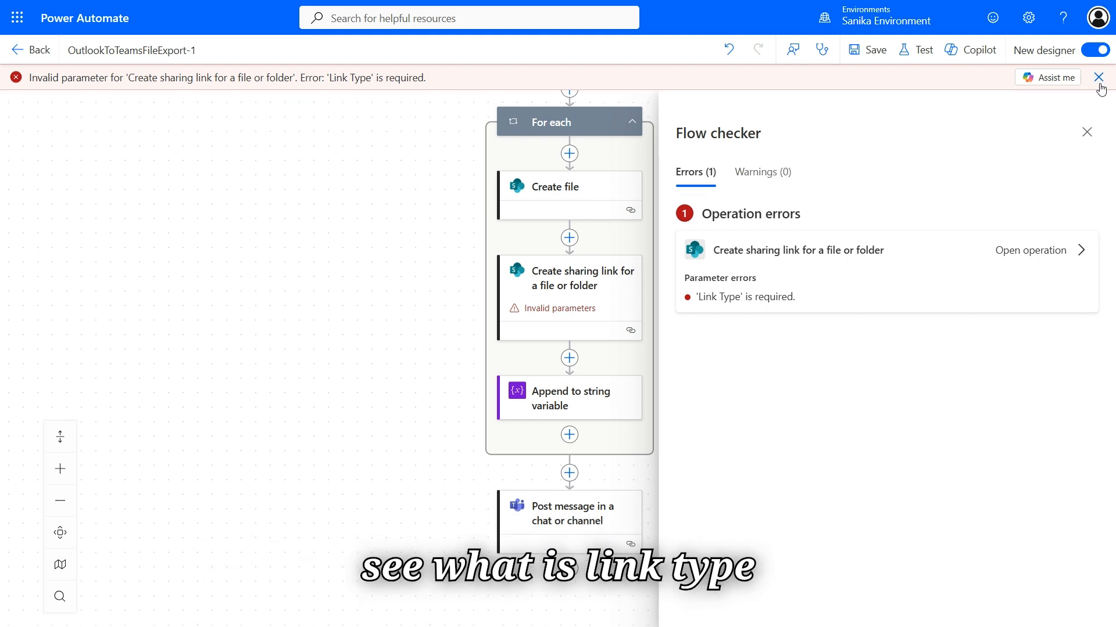
pyautogui.click(1098, 77)
pyautogui.click(1087, 106)
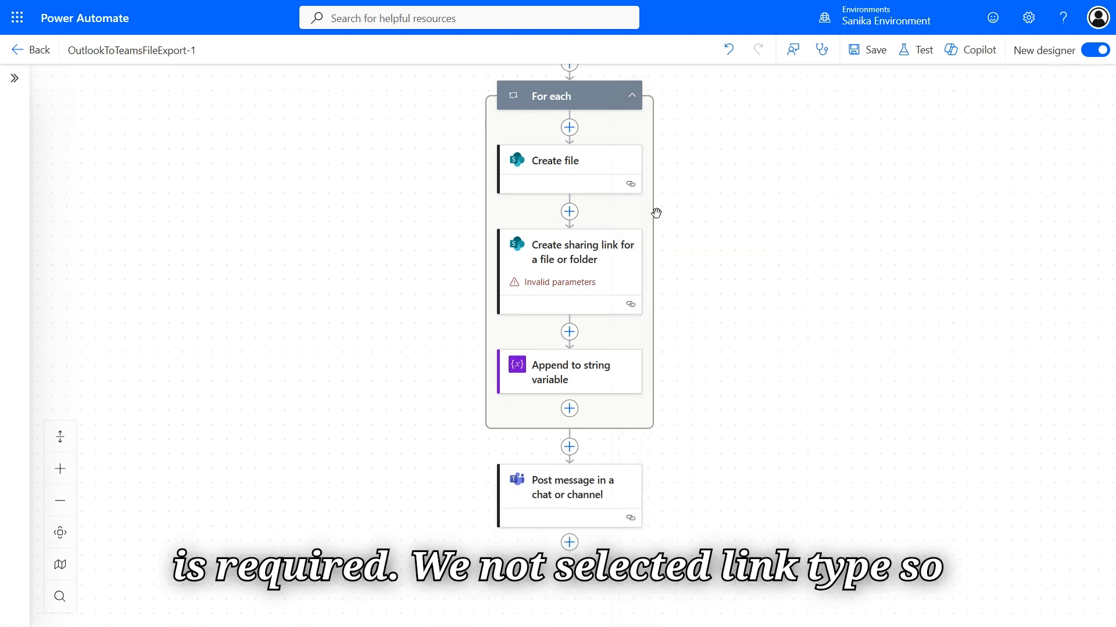
# Set the Link Type of the Create sharing link for a file or folder action to View and edit, and save the flow
pyautogui.click(581, 266)
pyautogui.click(260, 336)
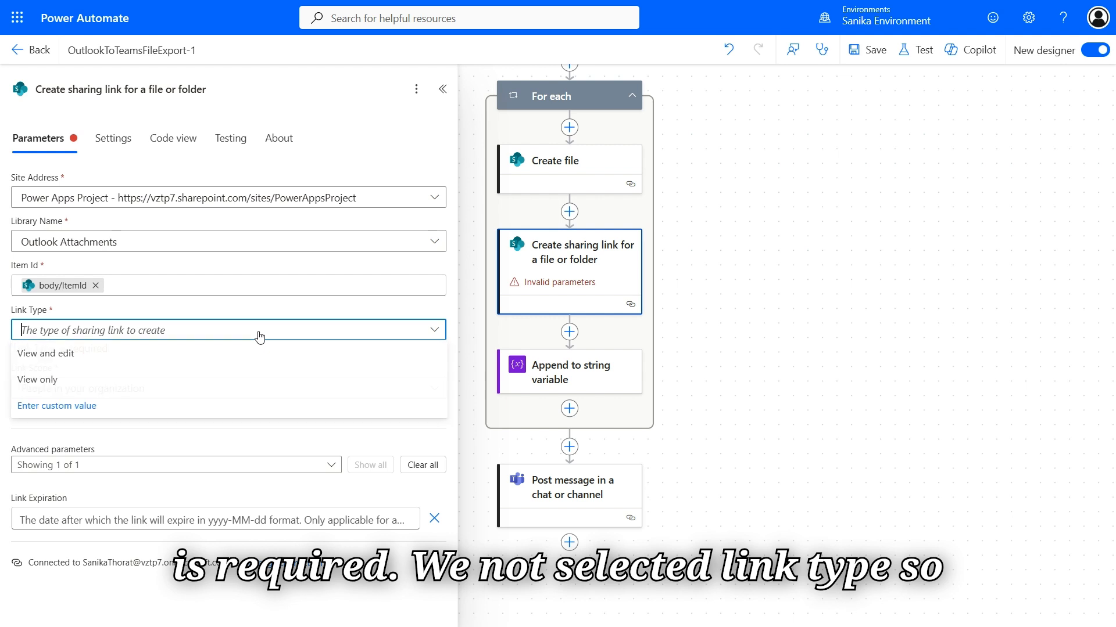
pyautogui.click(157, 361)
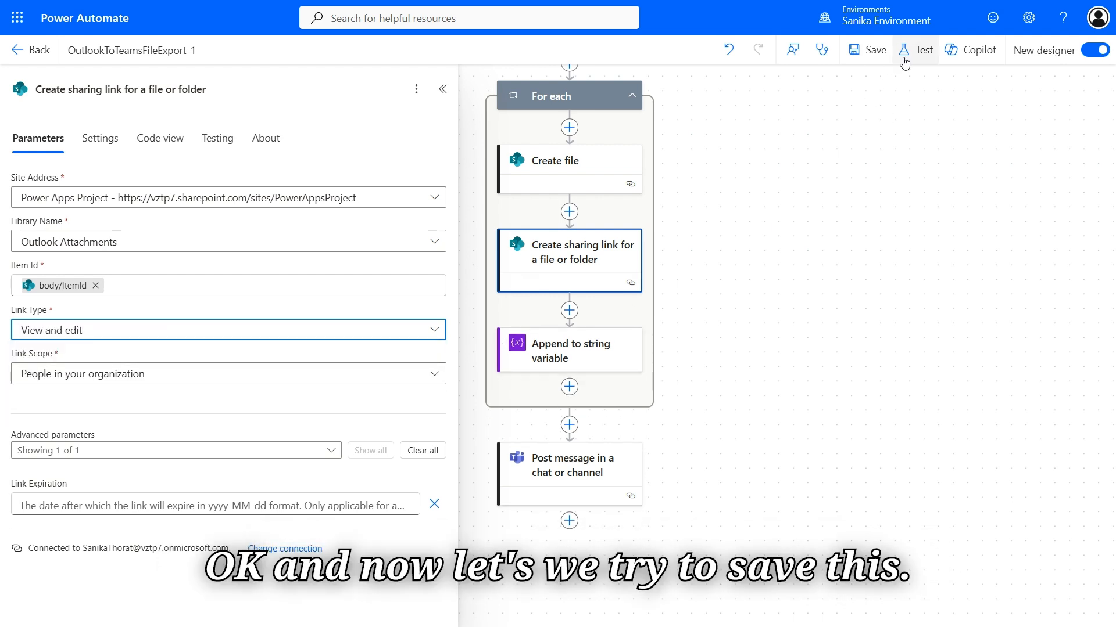
pyautogui.click(872, 50)
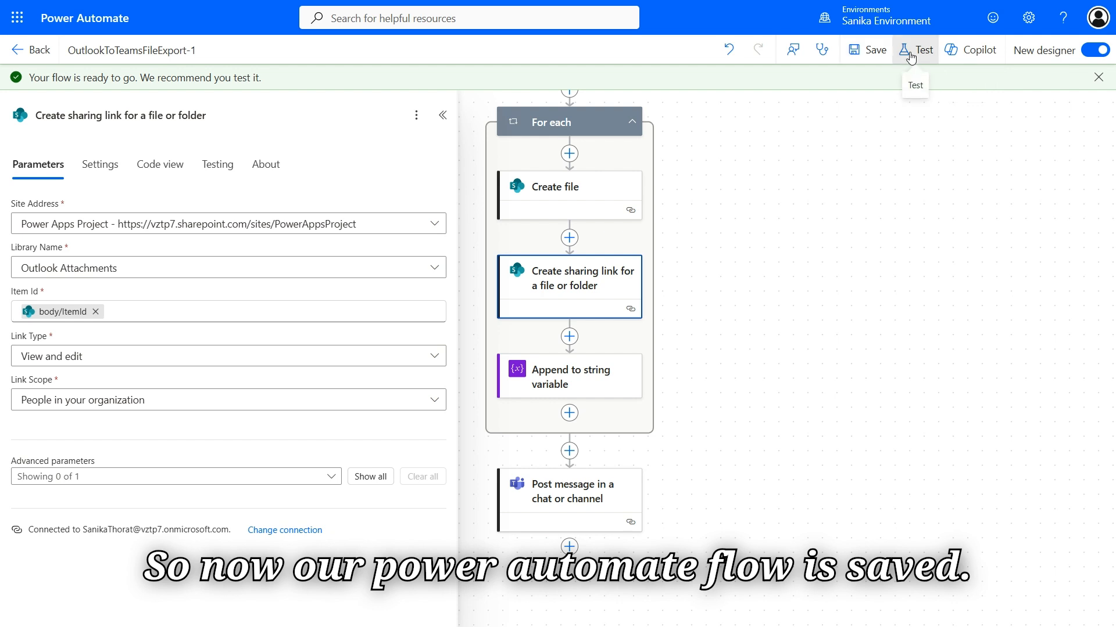
# Start a manual test of the flow
pyautogui.click(909, 55)
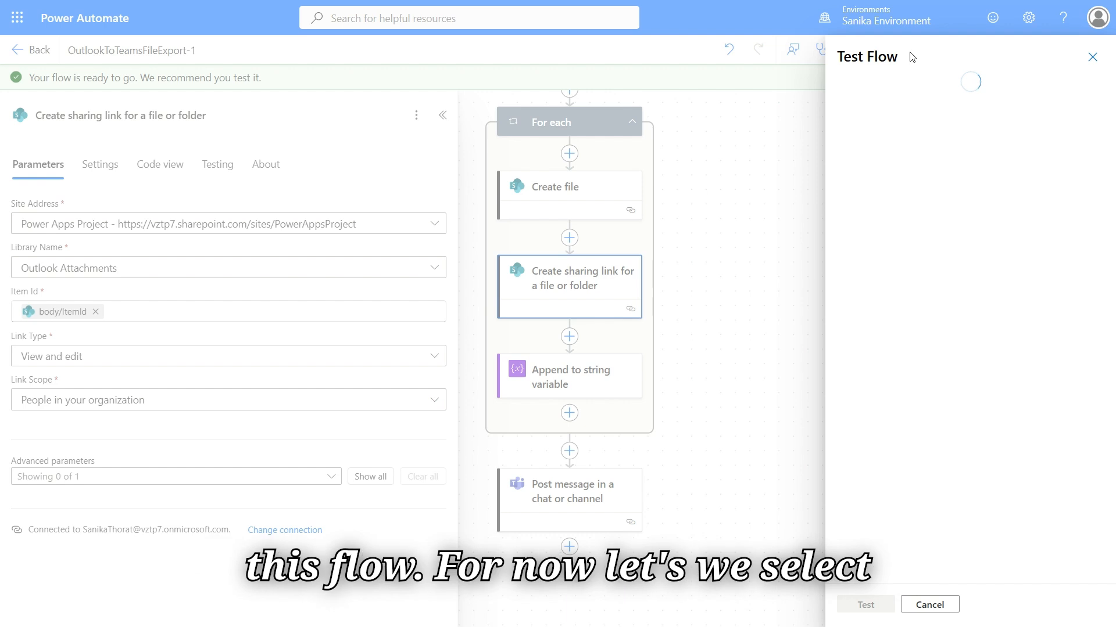
pyautogui.click(884, 128)
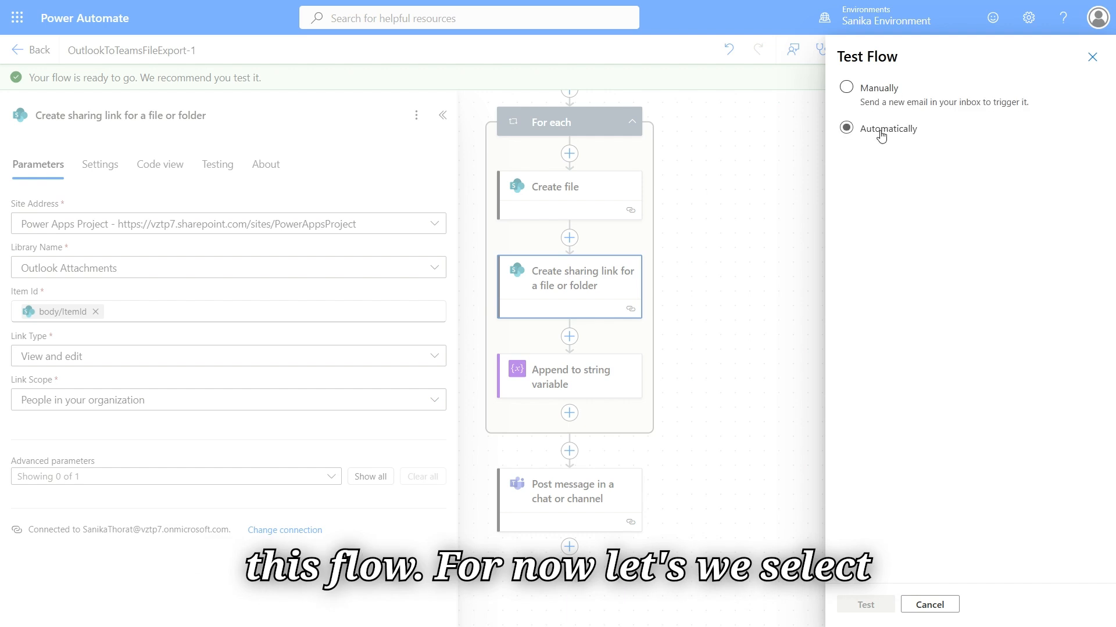
pyautogui.click(877, 103)
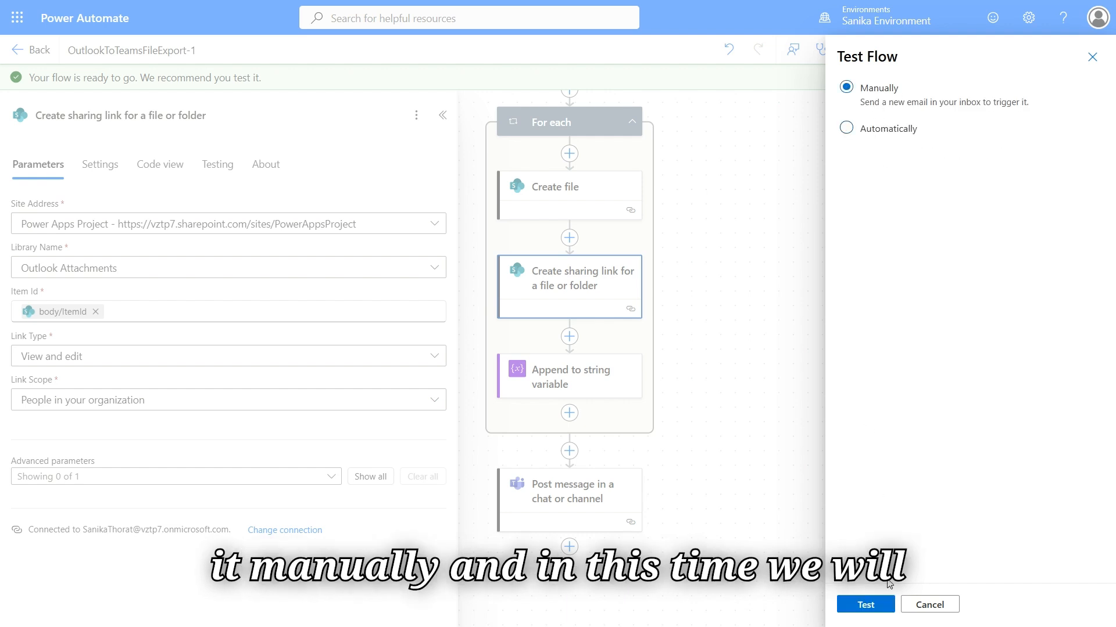
pyautogui.click(865, 604)
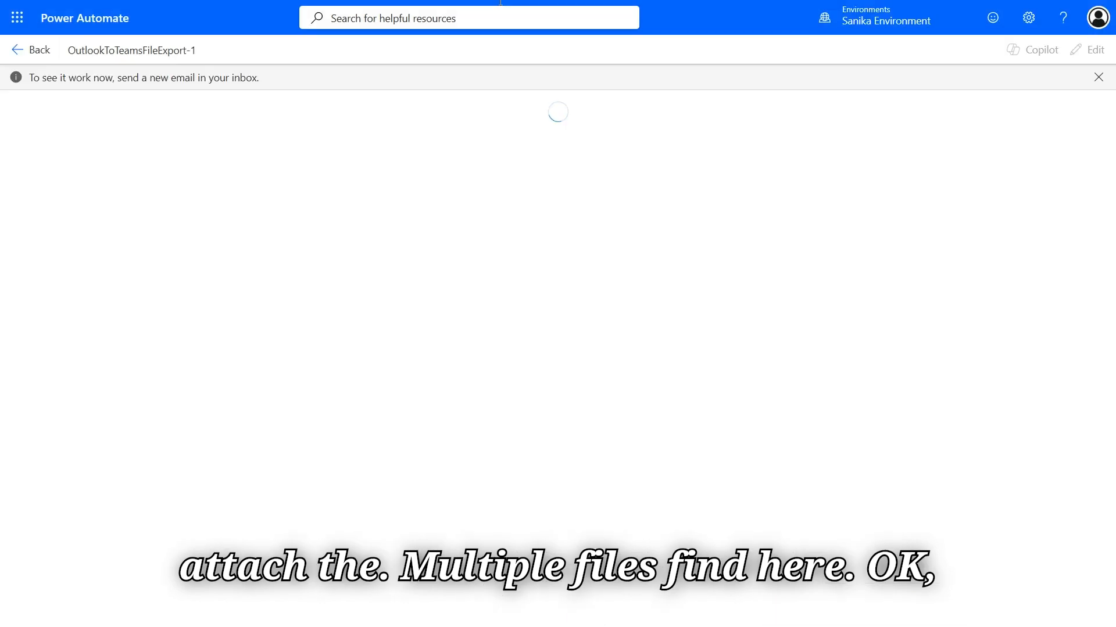
# Switch to Outlook and create a new email with the subject New Attachments
pyautogui.click(254, 4)
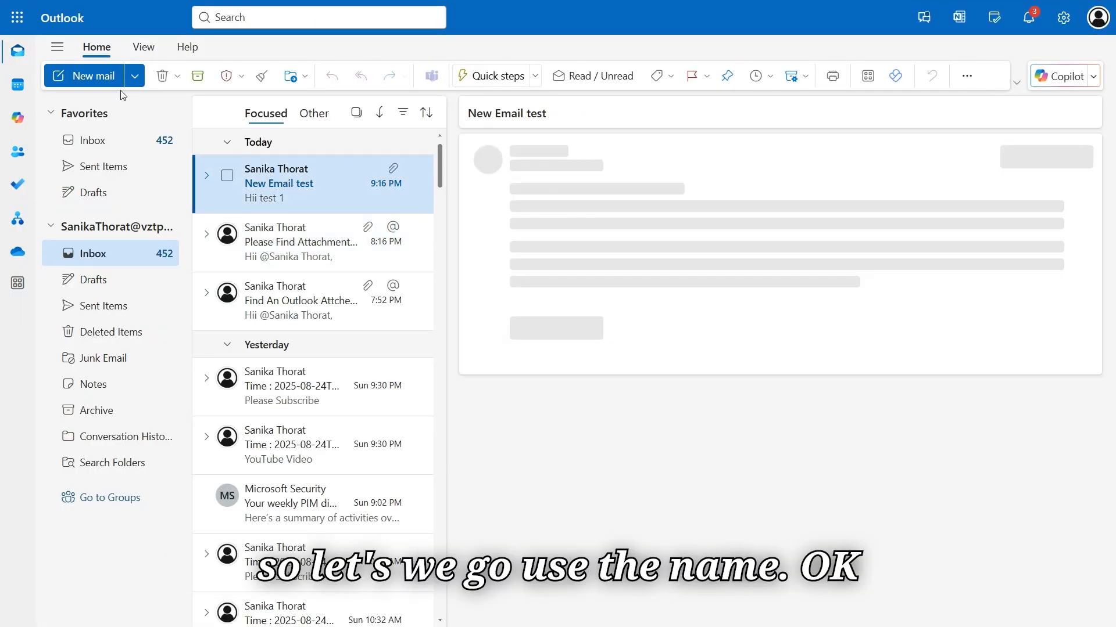
pyautogui.click(118, 78)
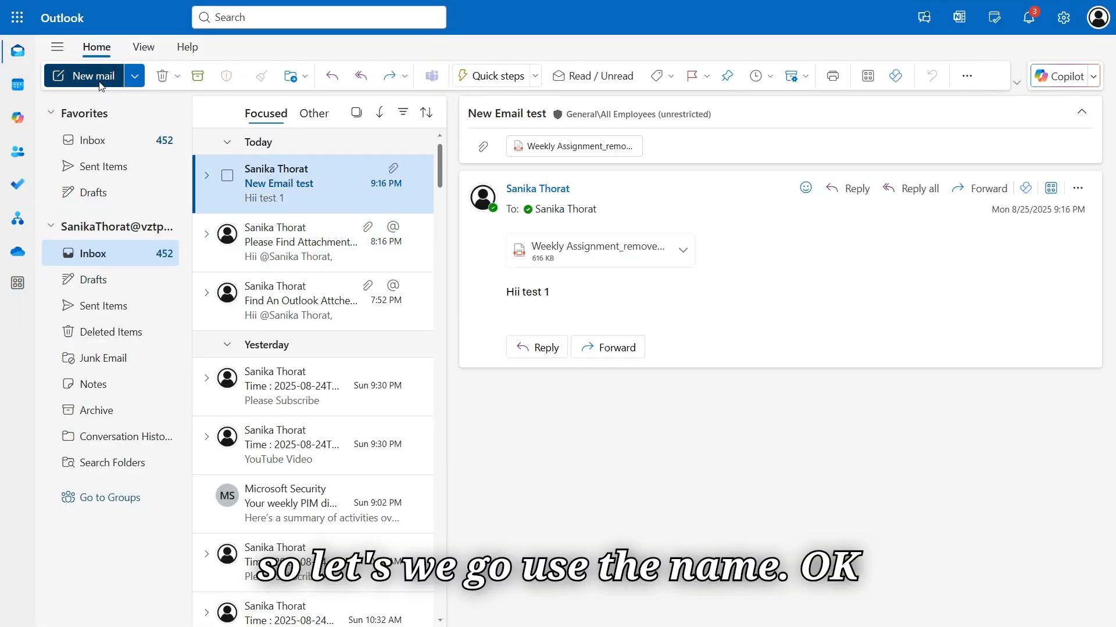
pyautogui.click(522, 215)
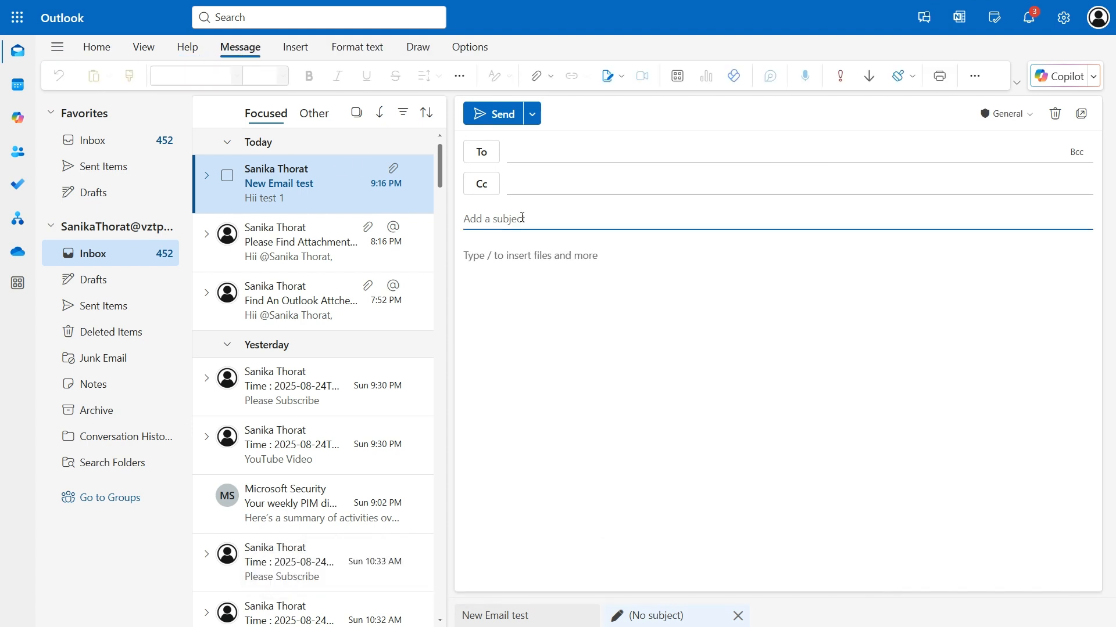
pyautogui.write('New Att')
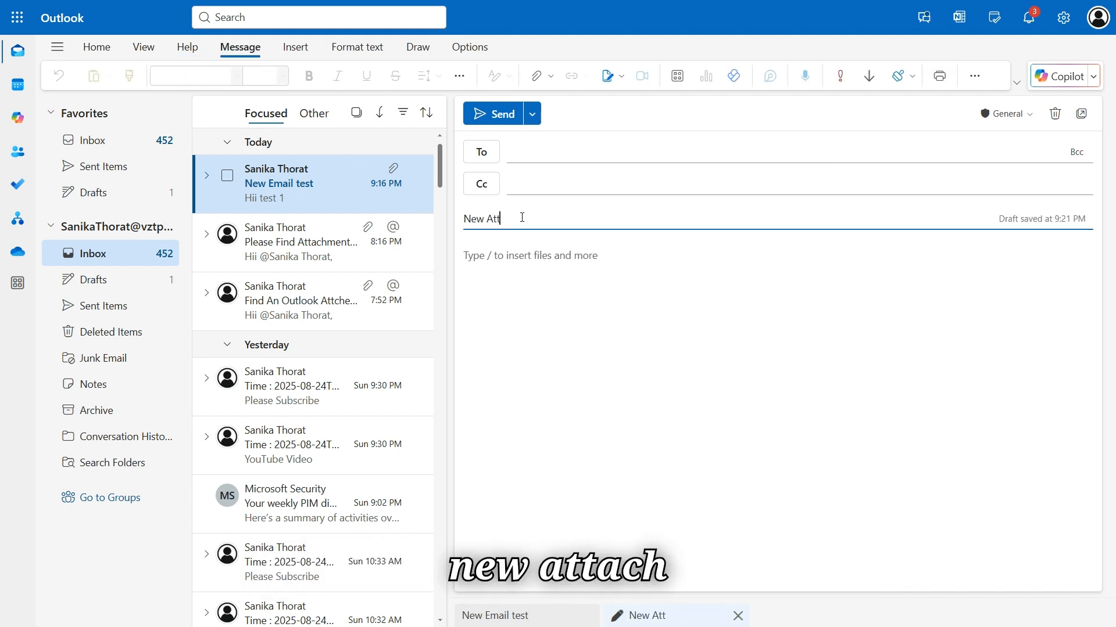
pyautogui.write('ache')
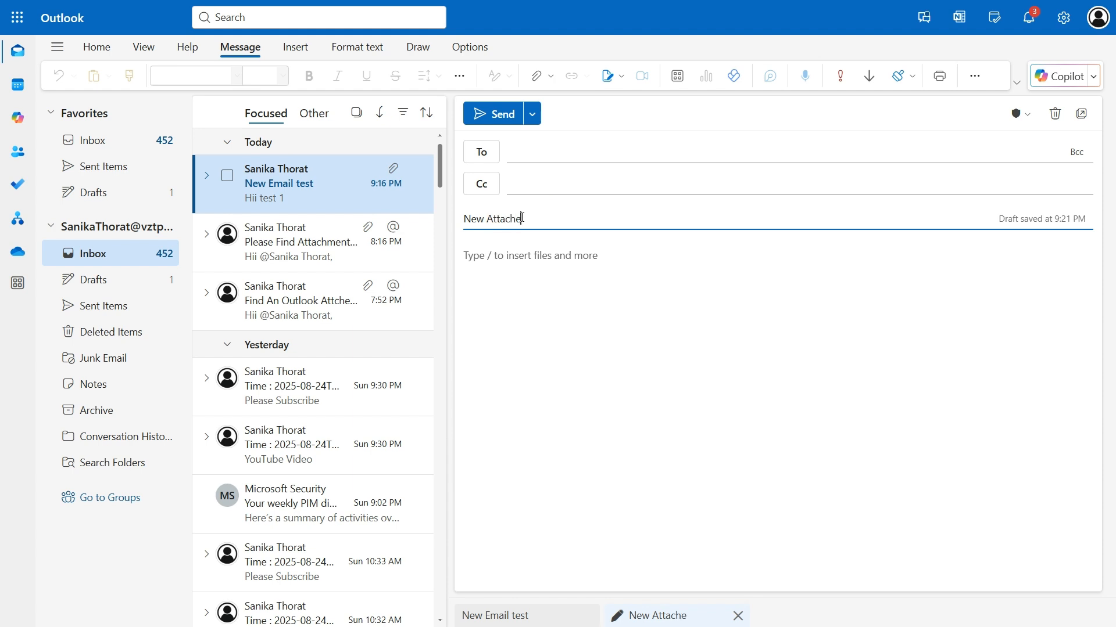
pyautogui.write('met')
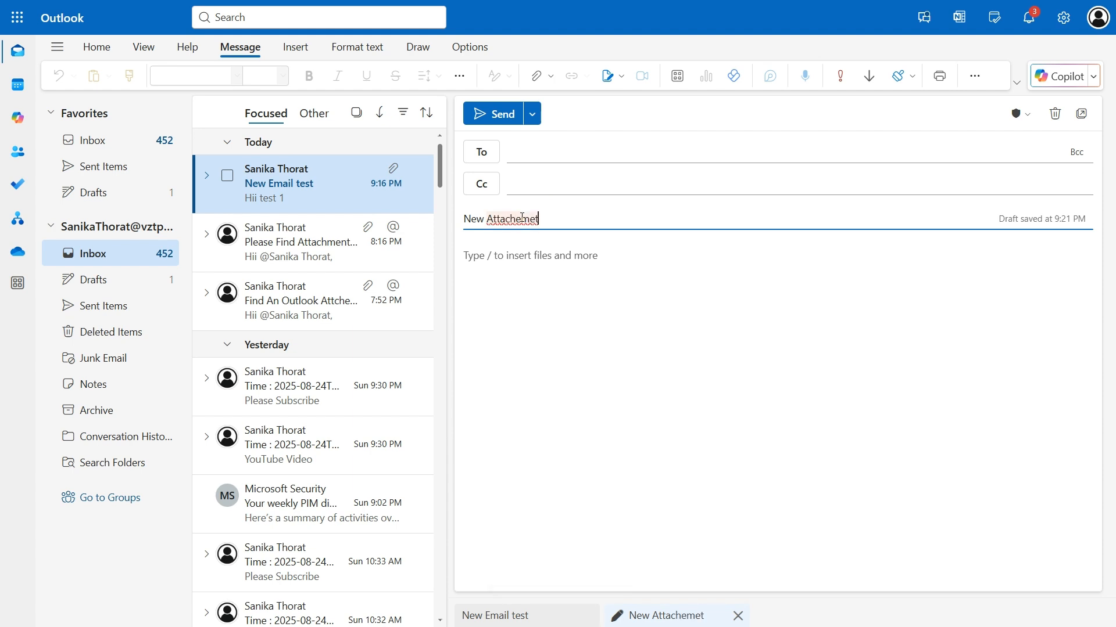
pyautogui.press('BackSpace')
pyautogui.write('nts')
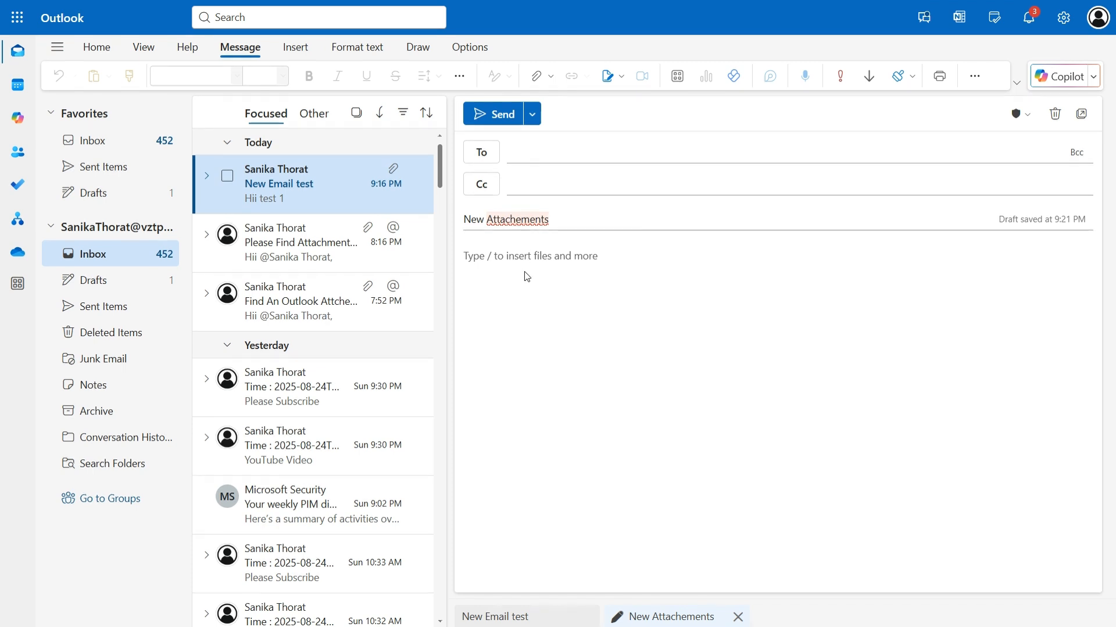
pyautogui.press('Left')
pyautogui.press('Left')
pyautogui.press('Left')
pyautogui.press('Left')
pyautogui.press('Left')
pyautogui.press('Left')
pyautogui.press('BackSpace')
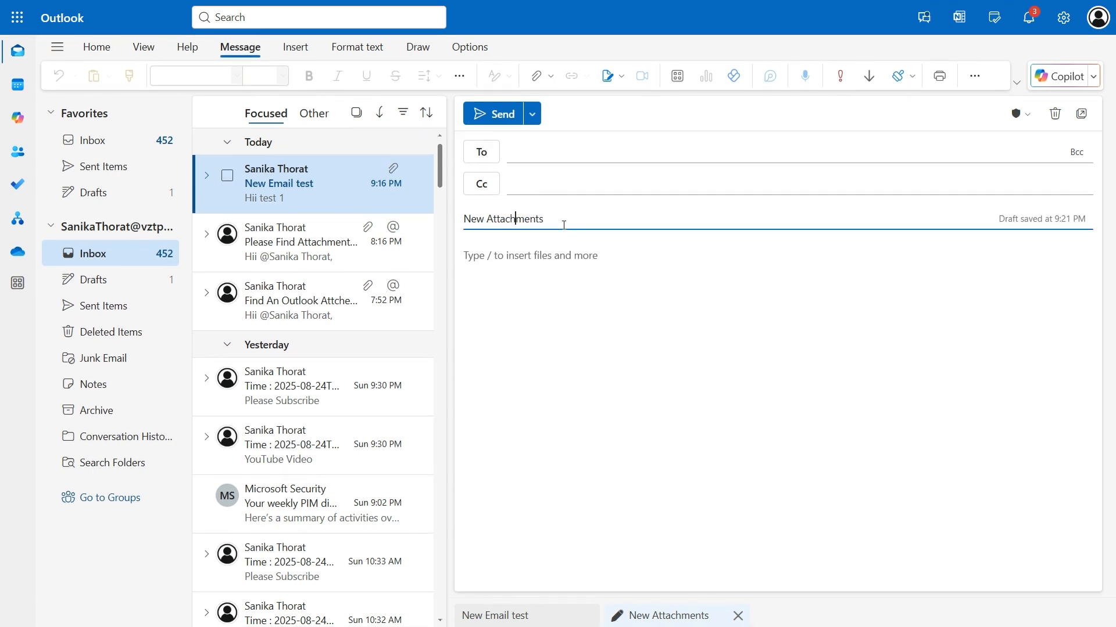
# Write the email body with "Hii" and a mention of the recipient, "Please Find below Attachments" and "Thanks & Regards"
pyautogui.click(554, 256)
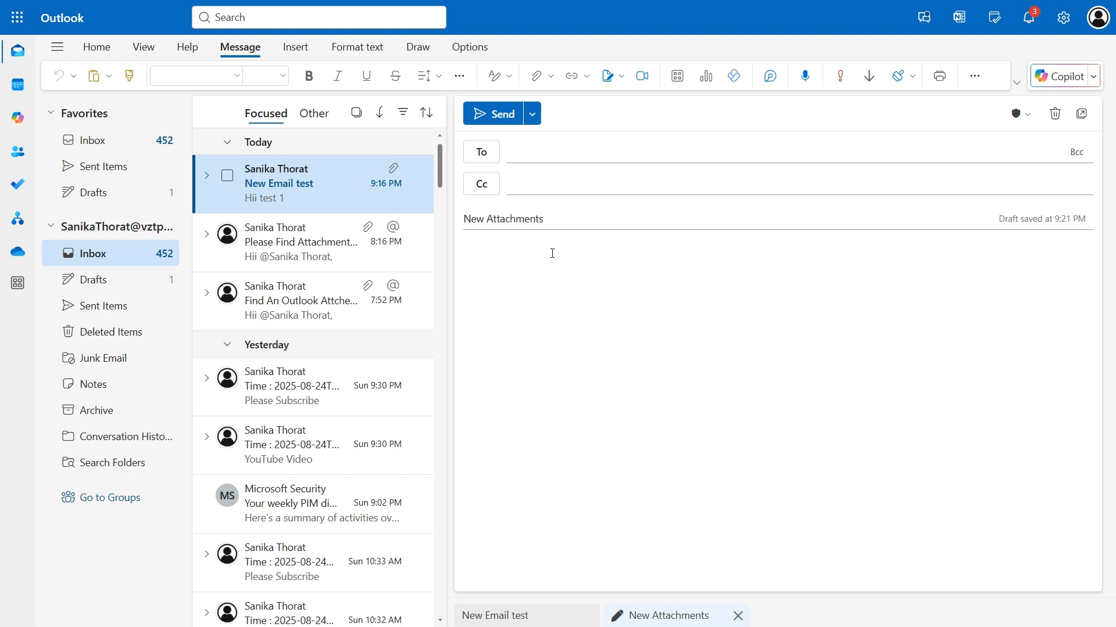
pyautogui.write('Hii @San')
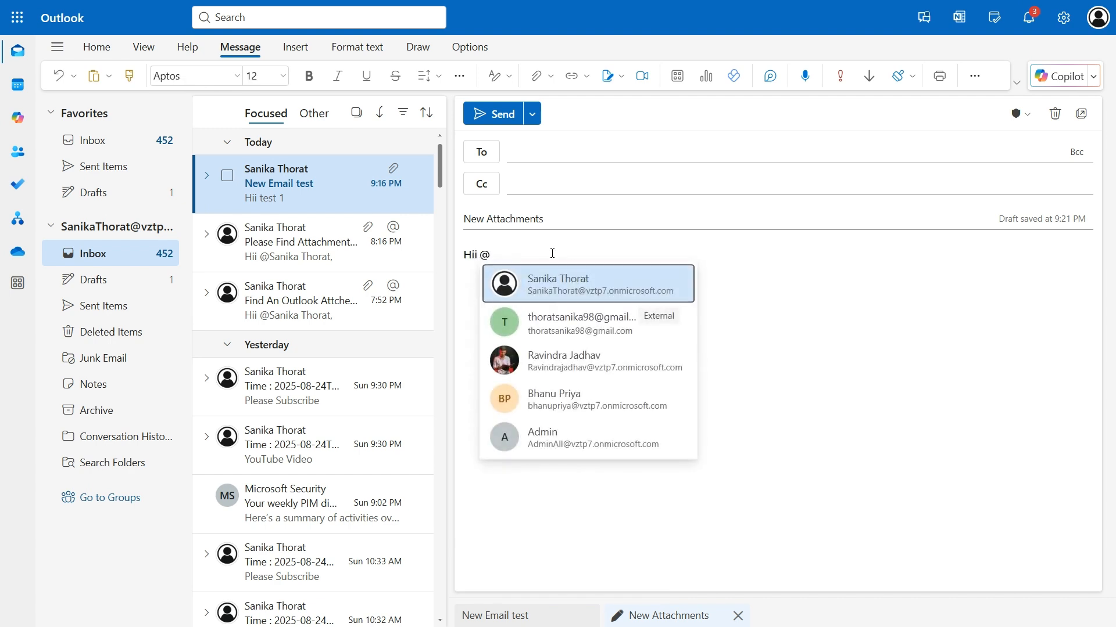
pyautogui.click(573, 295)
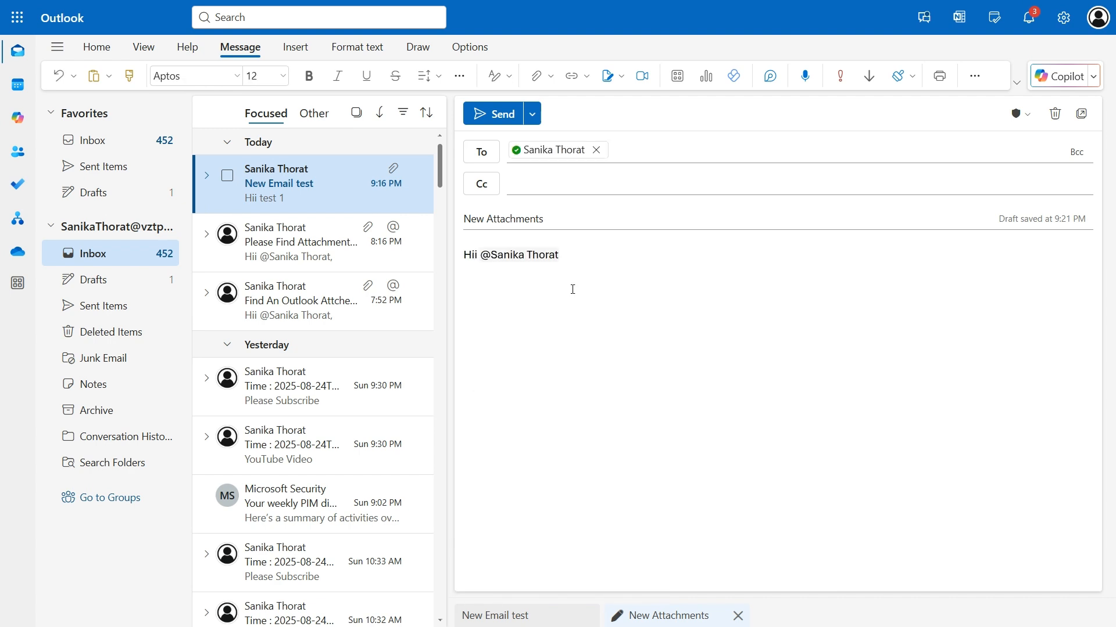
pyautogui.write('Please Find below Attachments')
# Attach the Weekly Assignment PDF and week_6_7[1].docx to the email and send it
pyautogui.click(296, 47)
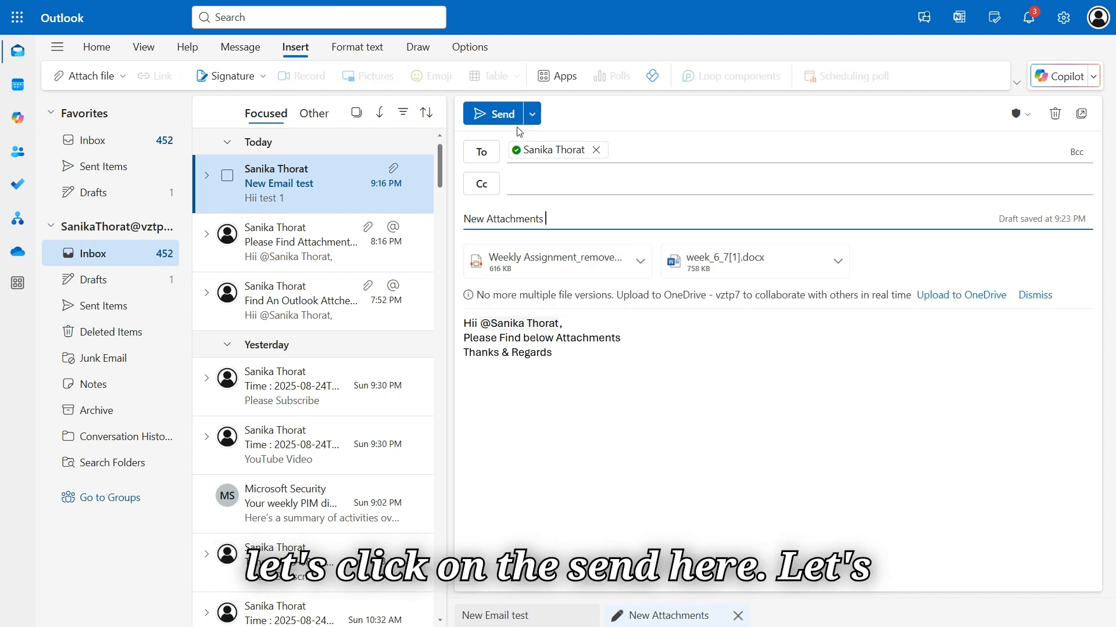
pyautogui.click(497, 115)
# Check the test run in Power Automate and the arrival of the New Attachments email in the Outlook inbox
pyautogui.moveTo(470, 3)
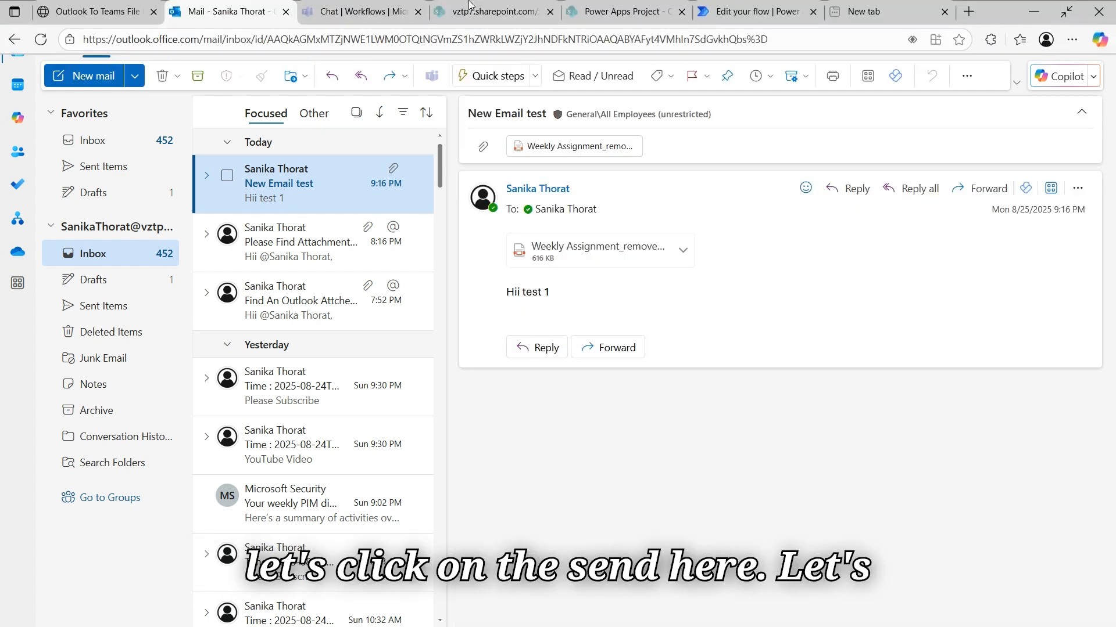
pyautogui.click(743, 7)
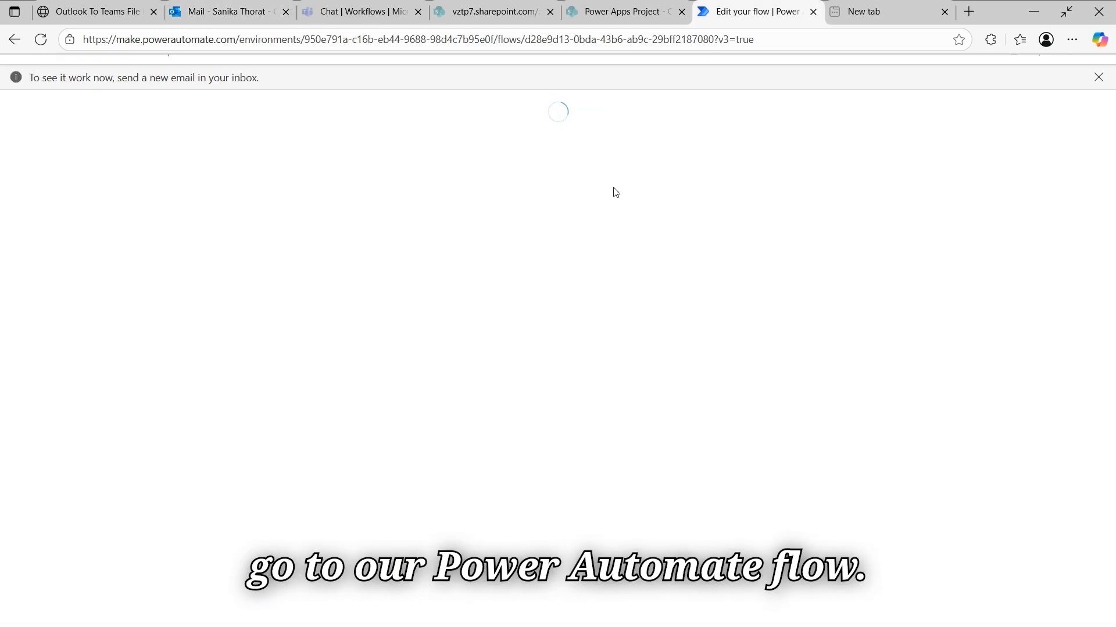
pyautogui.click(256, 7)
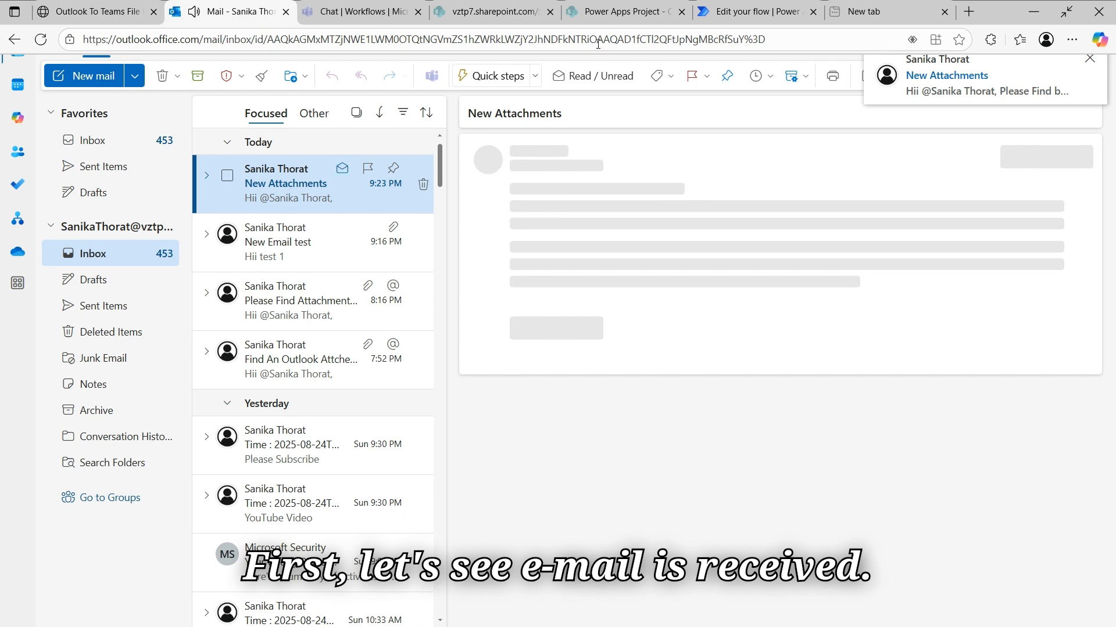
pyautogui.click(746, 7)
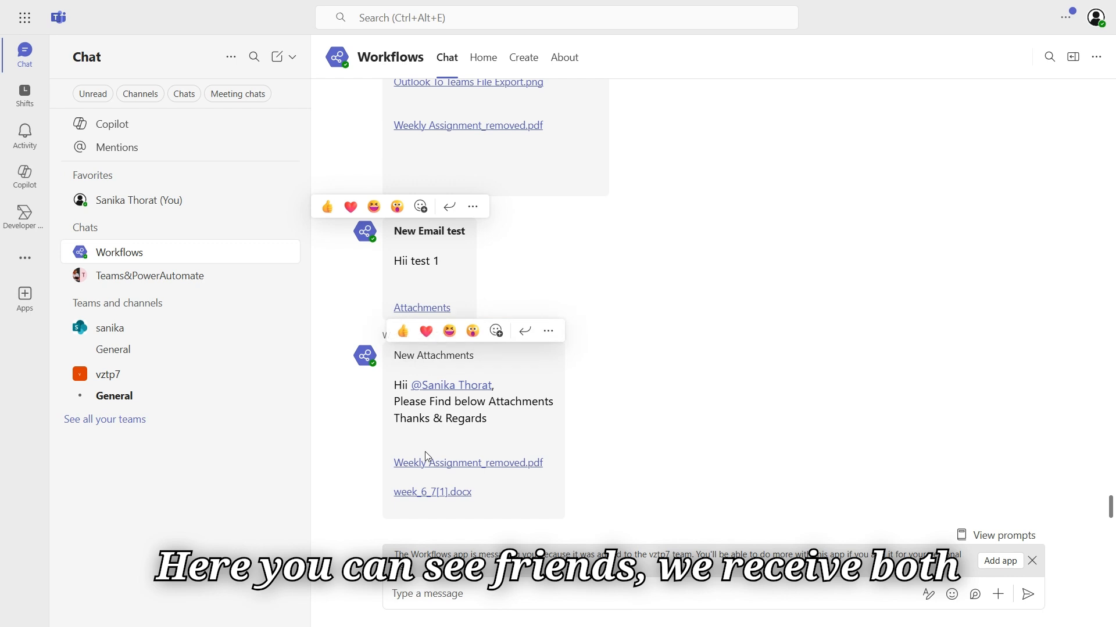
# Open the Weekly Assignment_removed.pdf link from the New Attachments message in Teams, and review the flow run in Power Automate
pyautogui.click(473, 463)
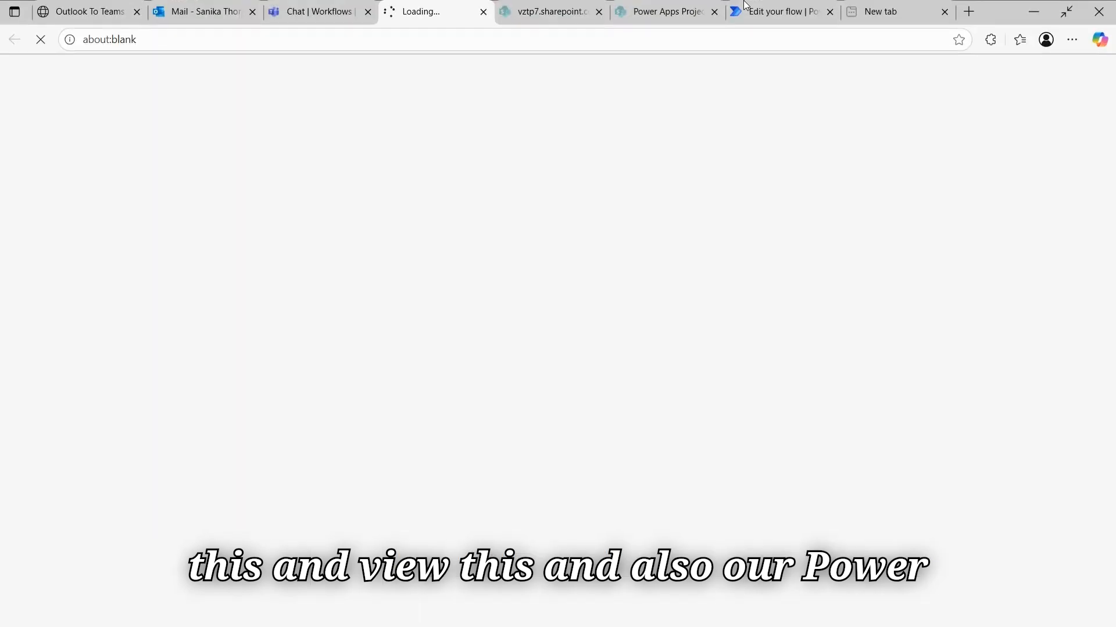
pyautogui.click(745, 4)
pyautogui.scroll(-3, 692, 252)
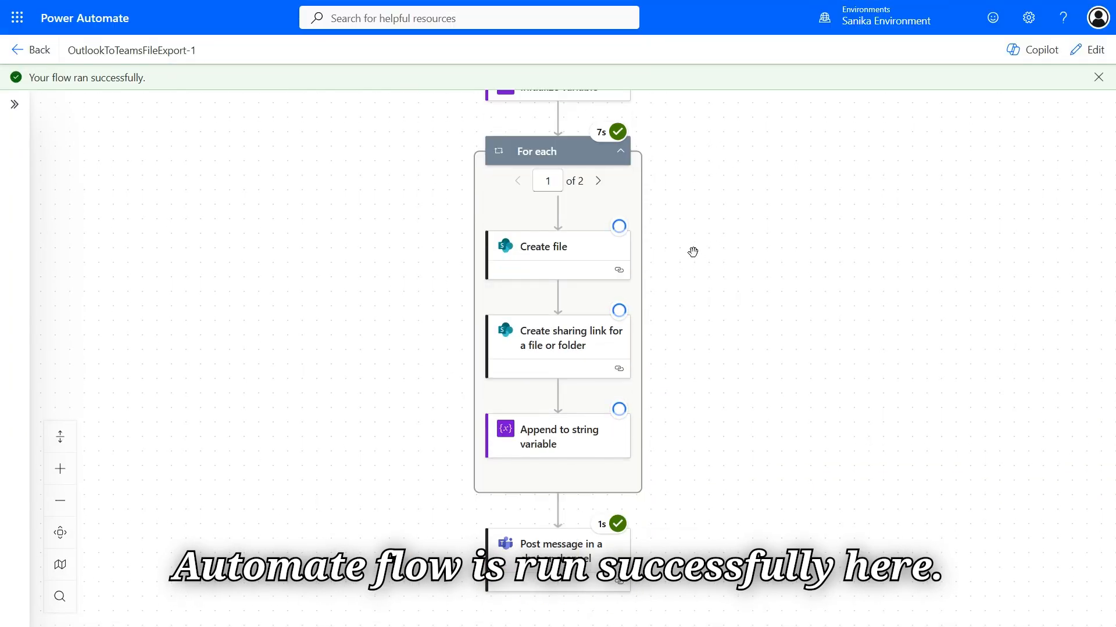
pyautogui.scroll(-3, 692, 251)
pyautogui.scroll(2, 693, 251)
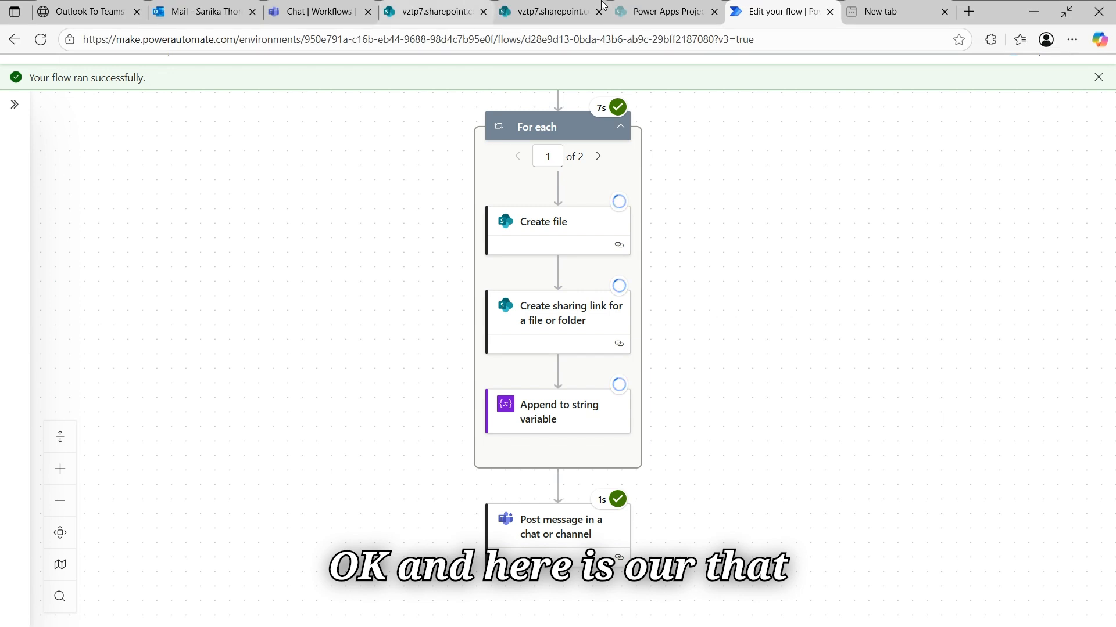
pyautogui.click(433, 5)
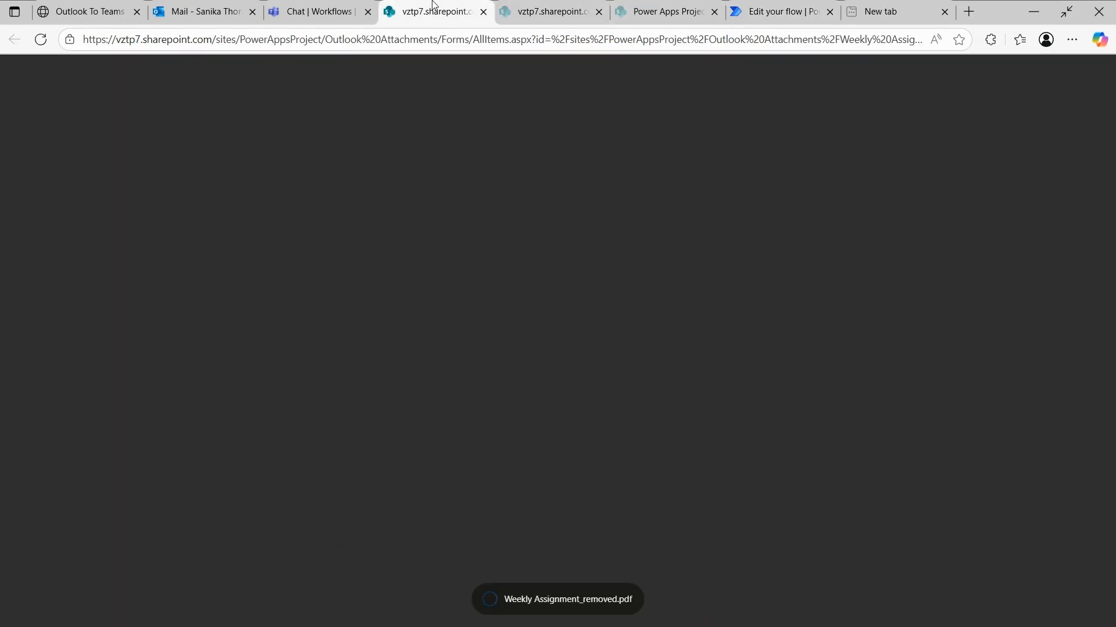